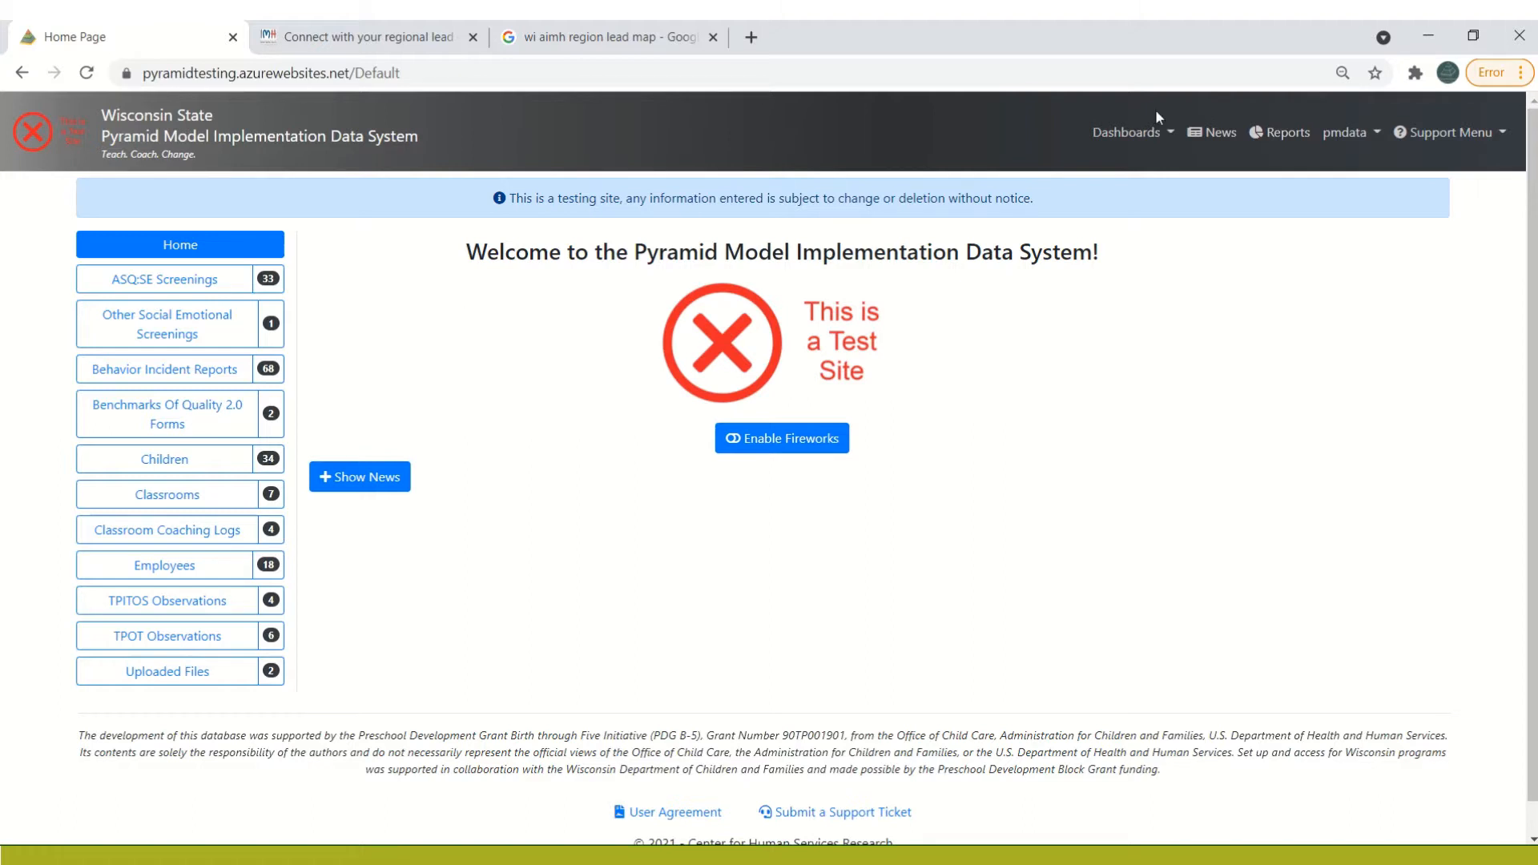
# Open the ASQ:SE Screenings dashboard to examine the table of all screenings
pyautogui.click(1124, 140)
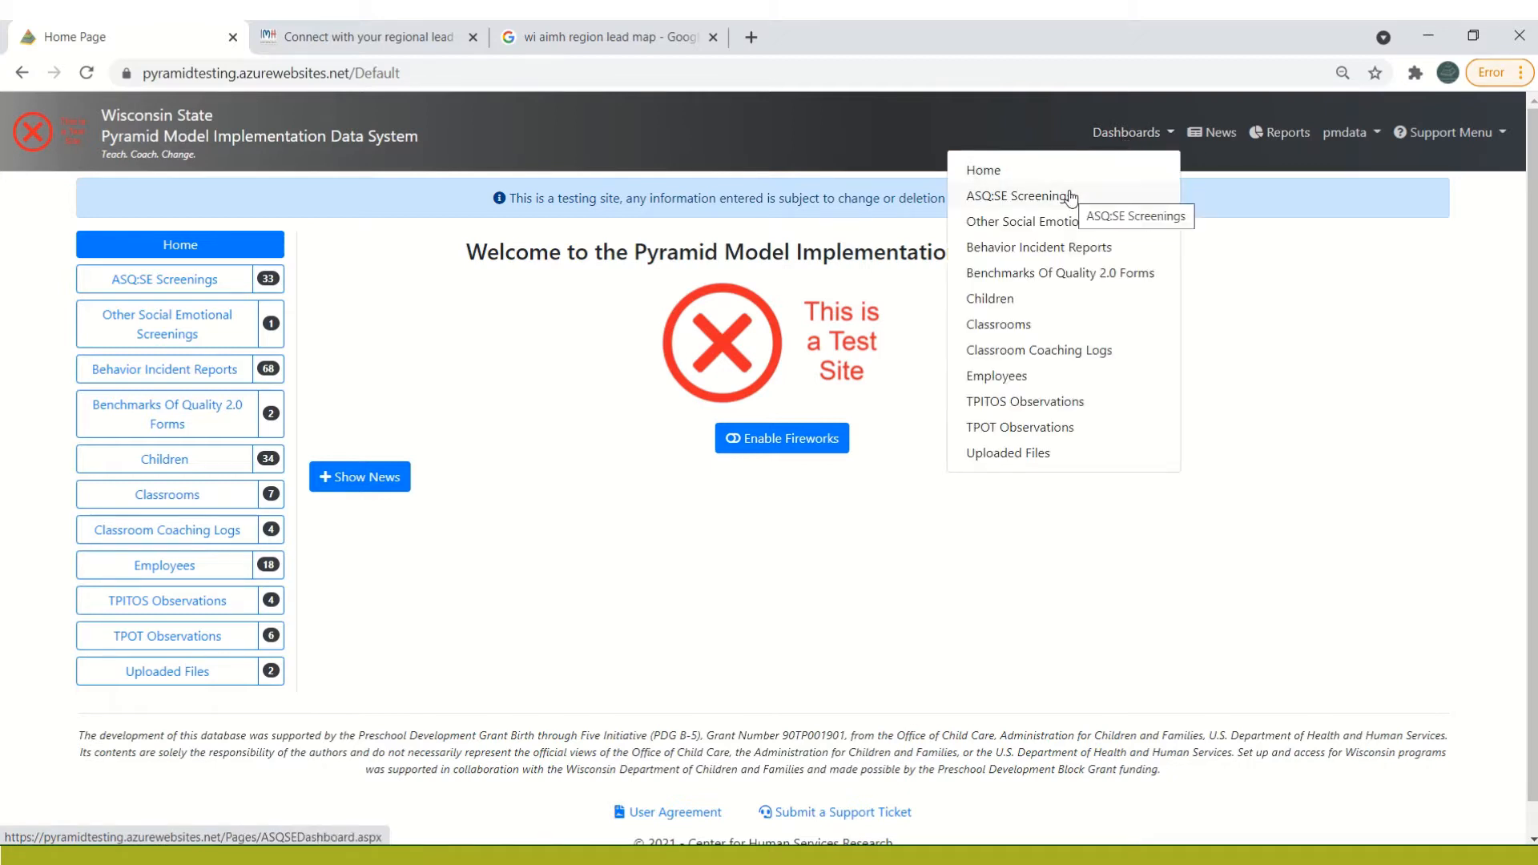
pyautogui.click(168, 290)
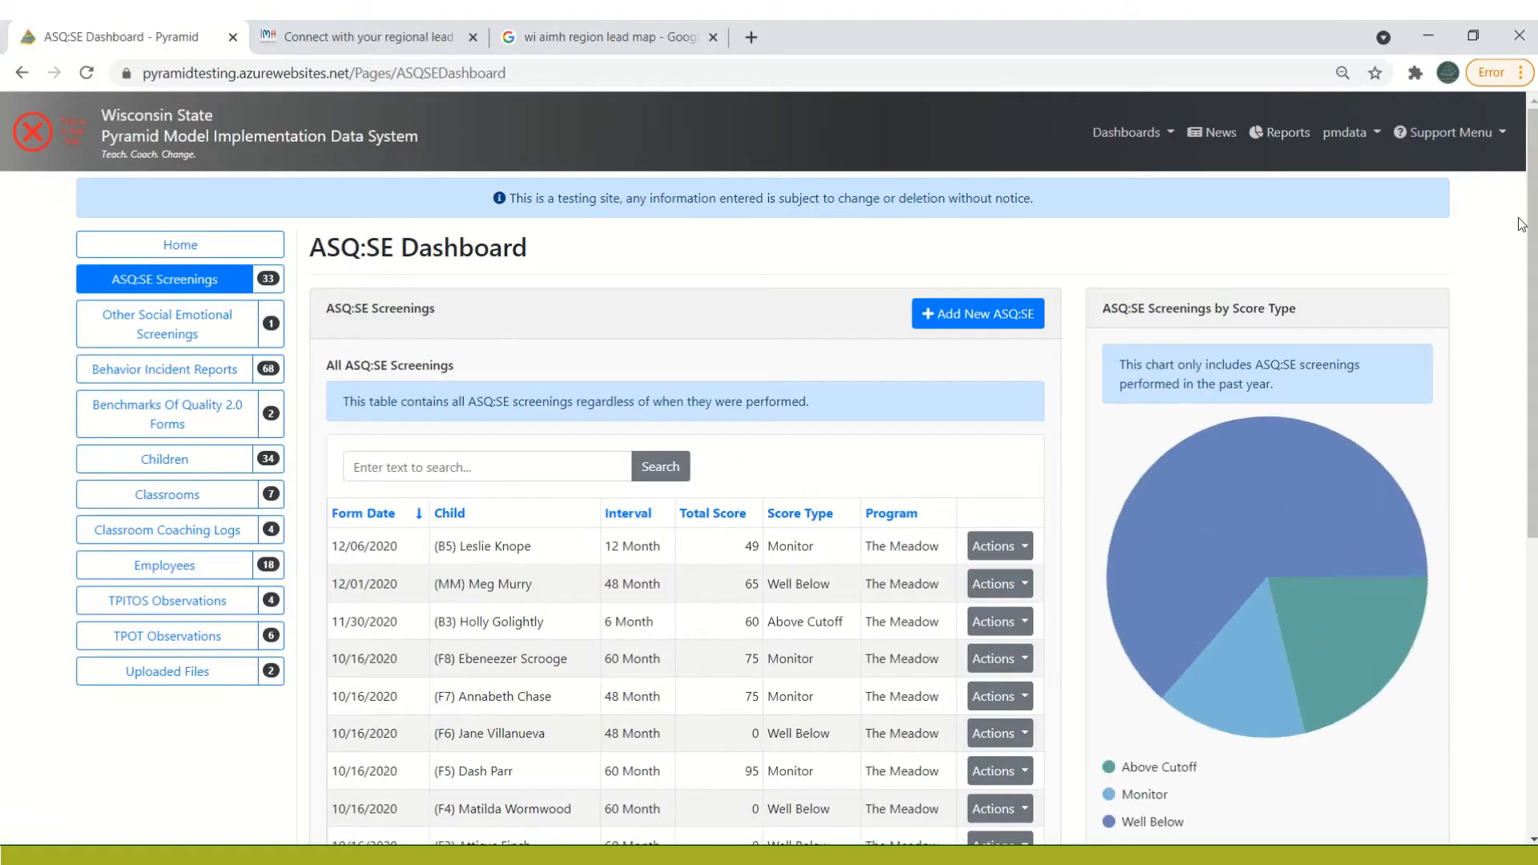
pyautogui.scroll(-3, 1531, 216)
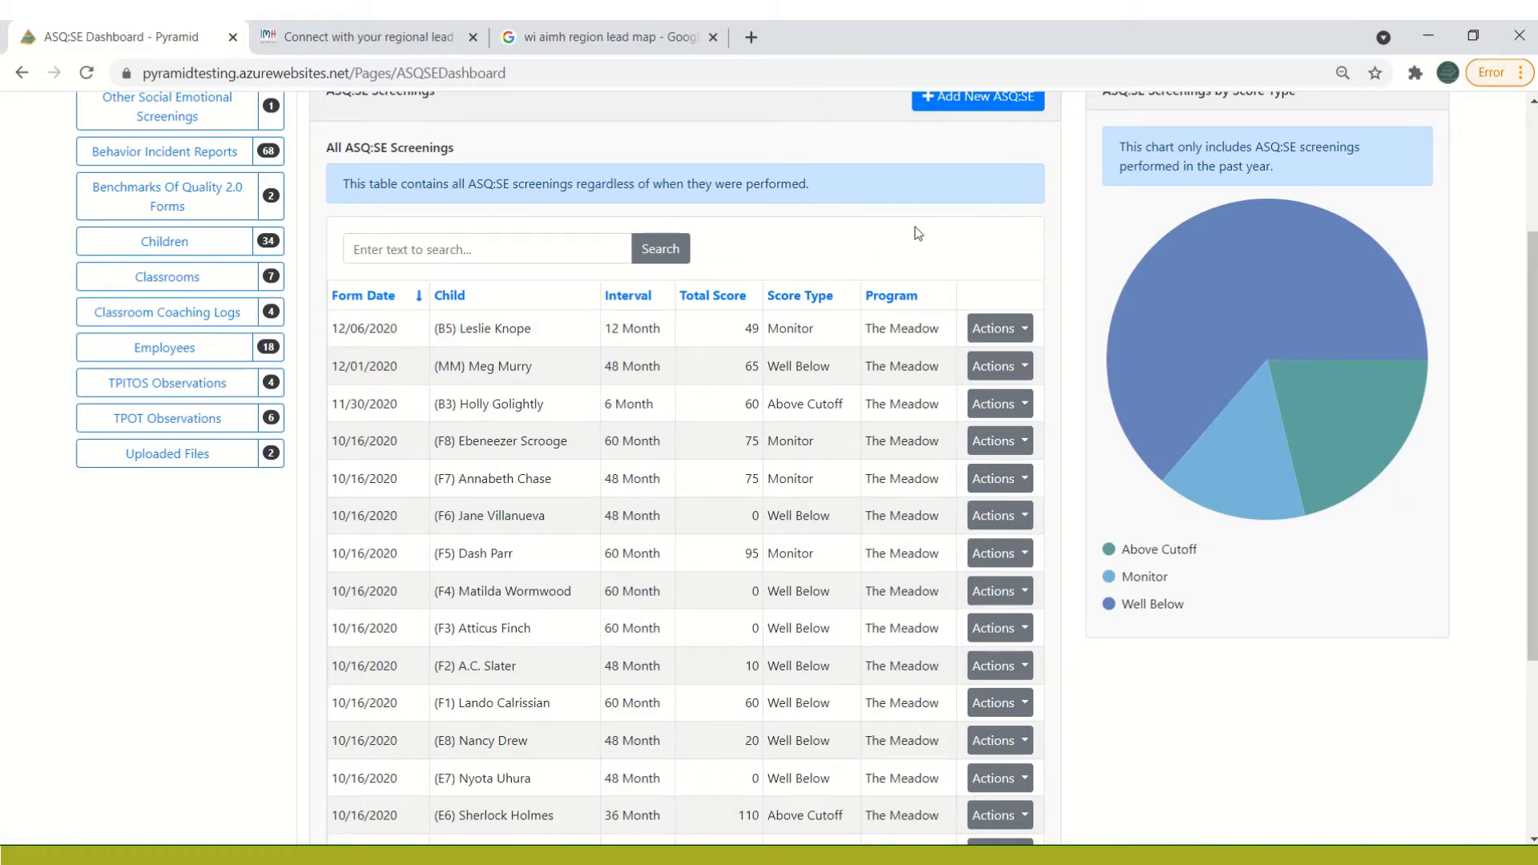
pyautogui.moveTo(1532, 320)
pyautogui.mouseDown()
pyautogui.moveTo(1531, 359)
pyautogui.moveTo(1519, 321)
pyautogui.mouseUp()
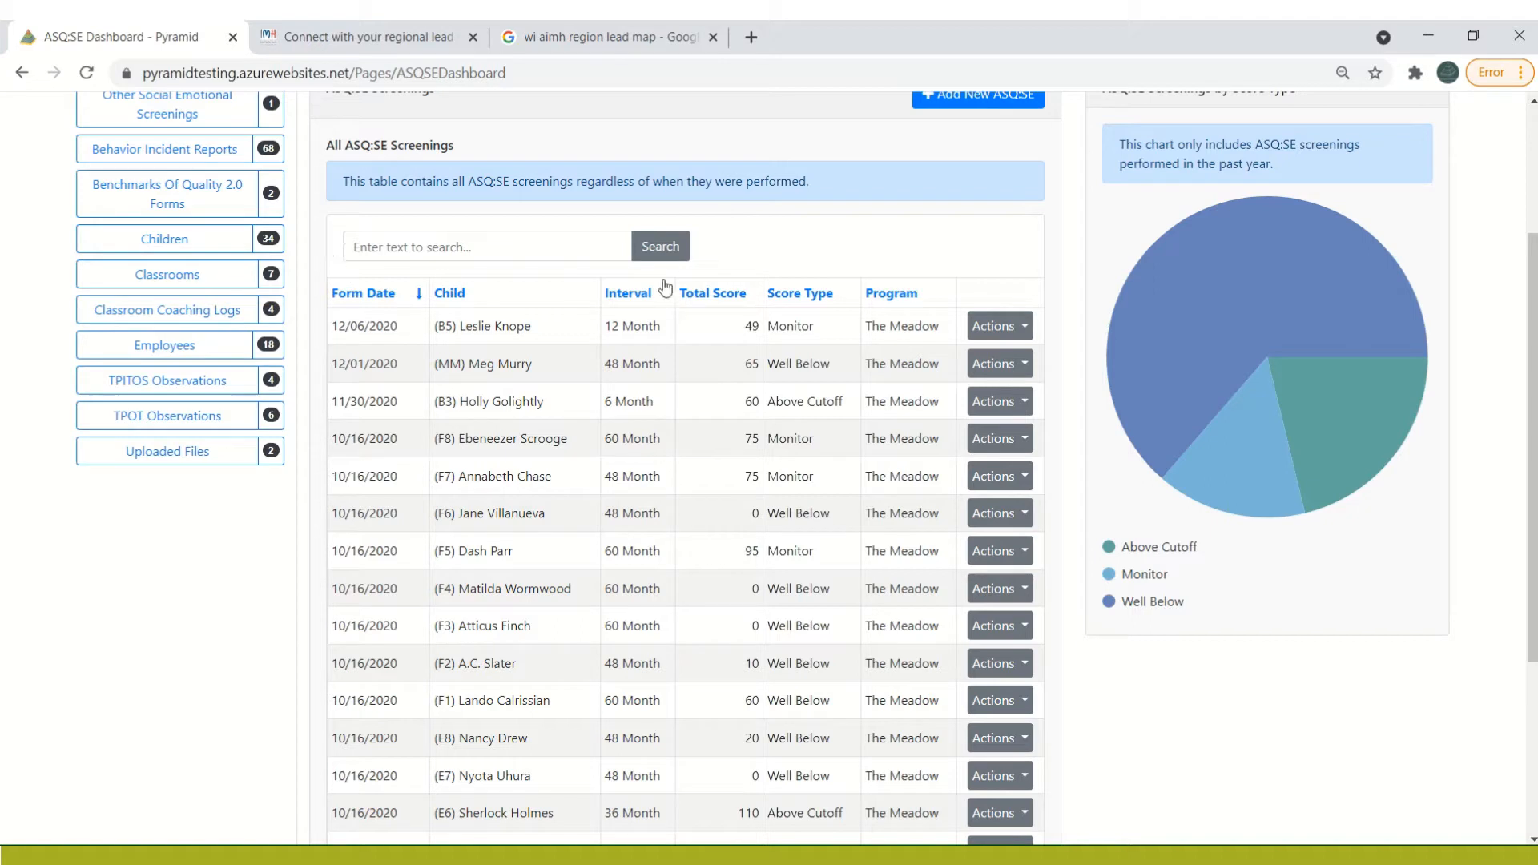
# Search the ASQ:SE screenings table for "above"
pyautogui.click(361, 244)
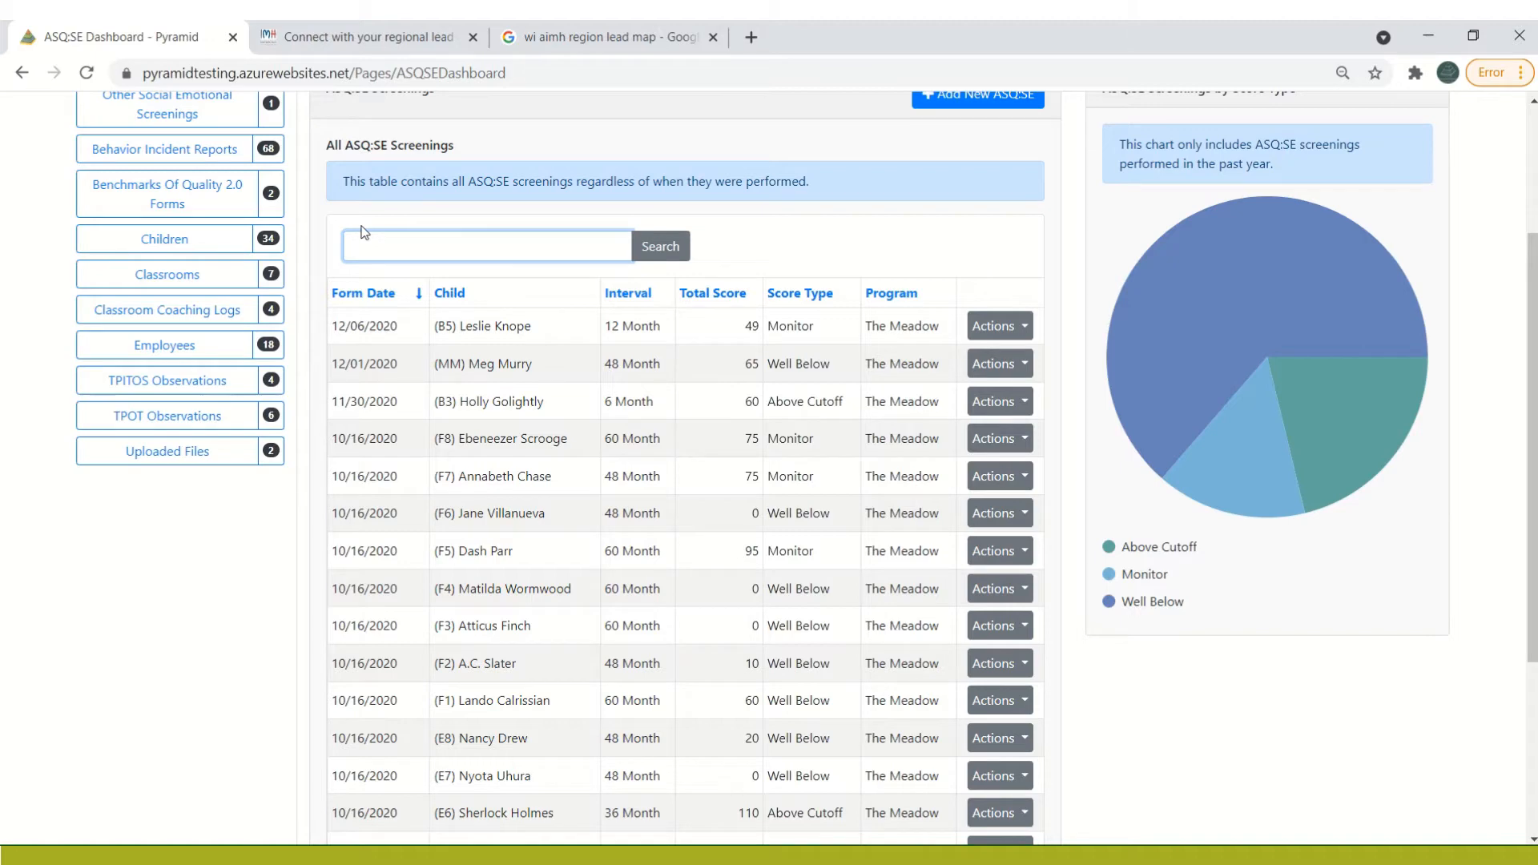
pyautogui.write('above')
pyautogui.press('Return')
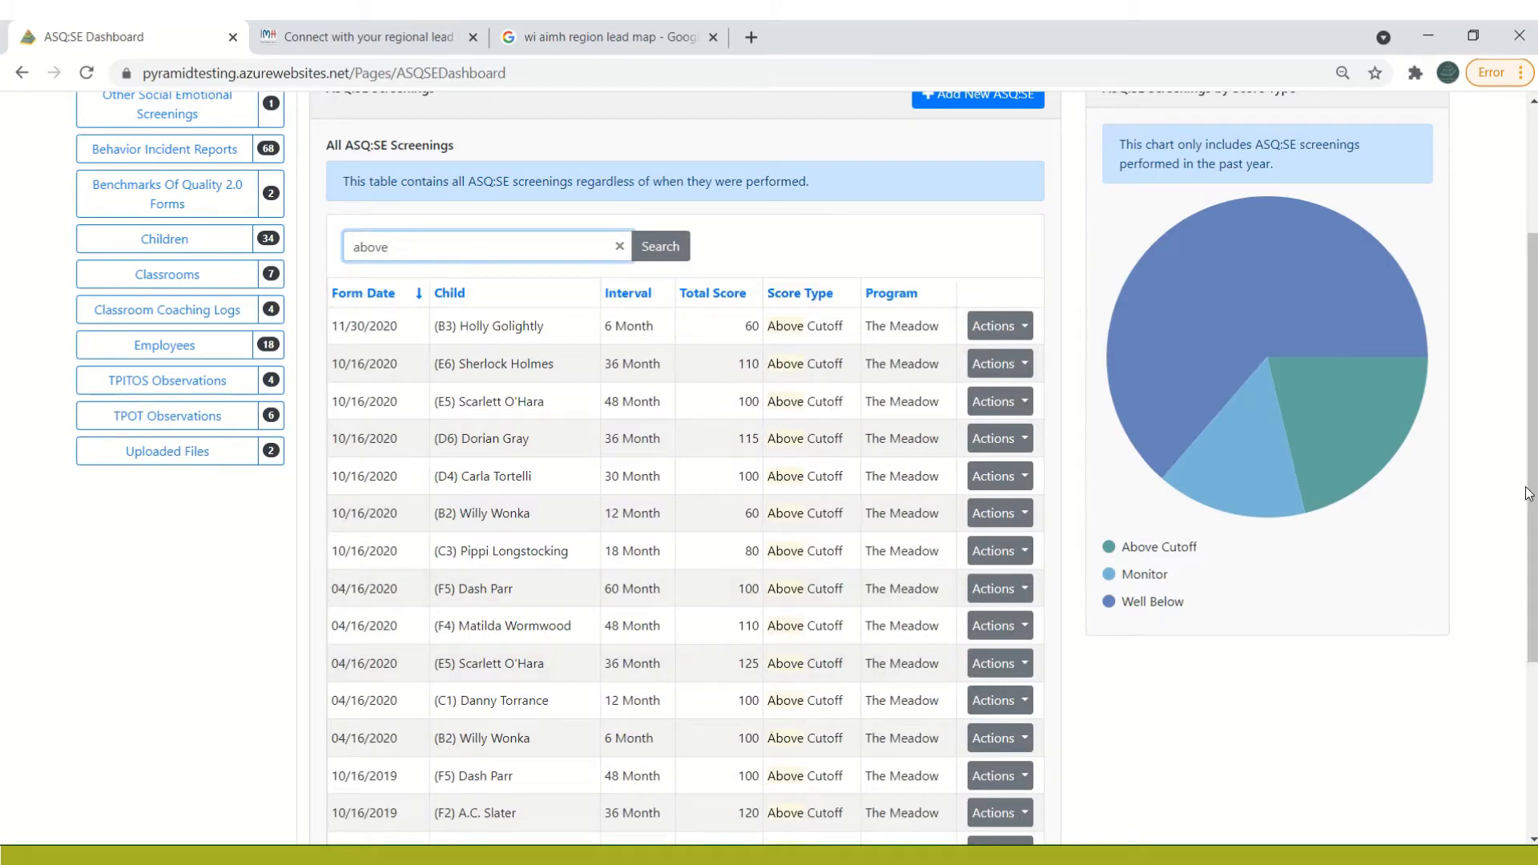
pyautogui.moveTo(1533, 487)
pyautogui.mouseDown()
pyautogui.moveTo(1533, 616)
pyautogui.moveTo(1518, 503)
pyautogui.mouseUp()
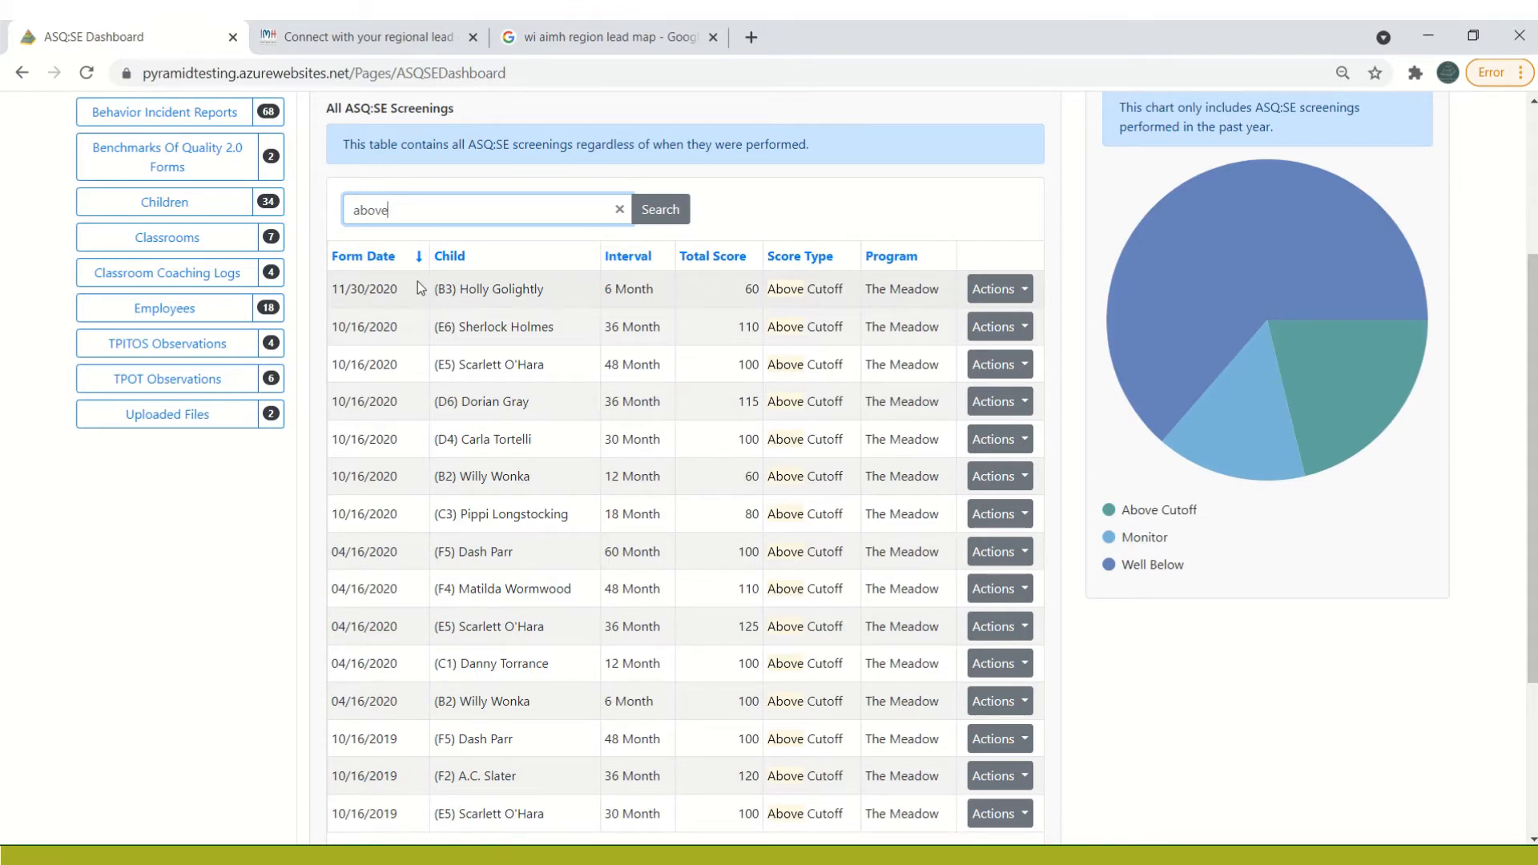
# Sort the filtered screenings by form date with the newest first, and highlight the rows from 11/30/2020 down to the last 10/16/2020 entry
pyautogui.click(373, 259)
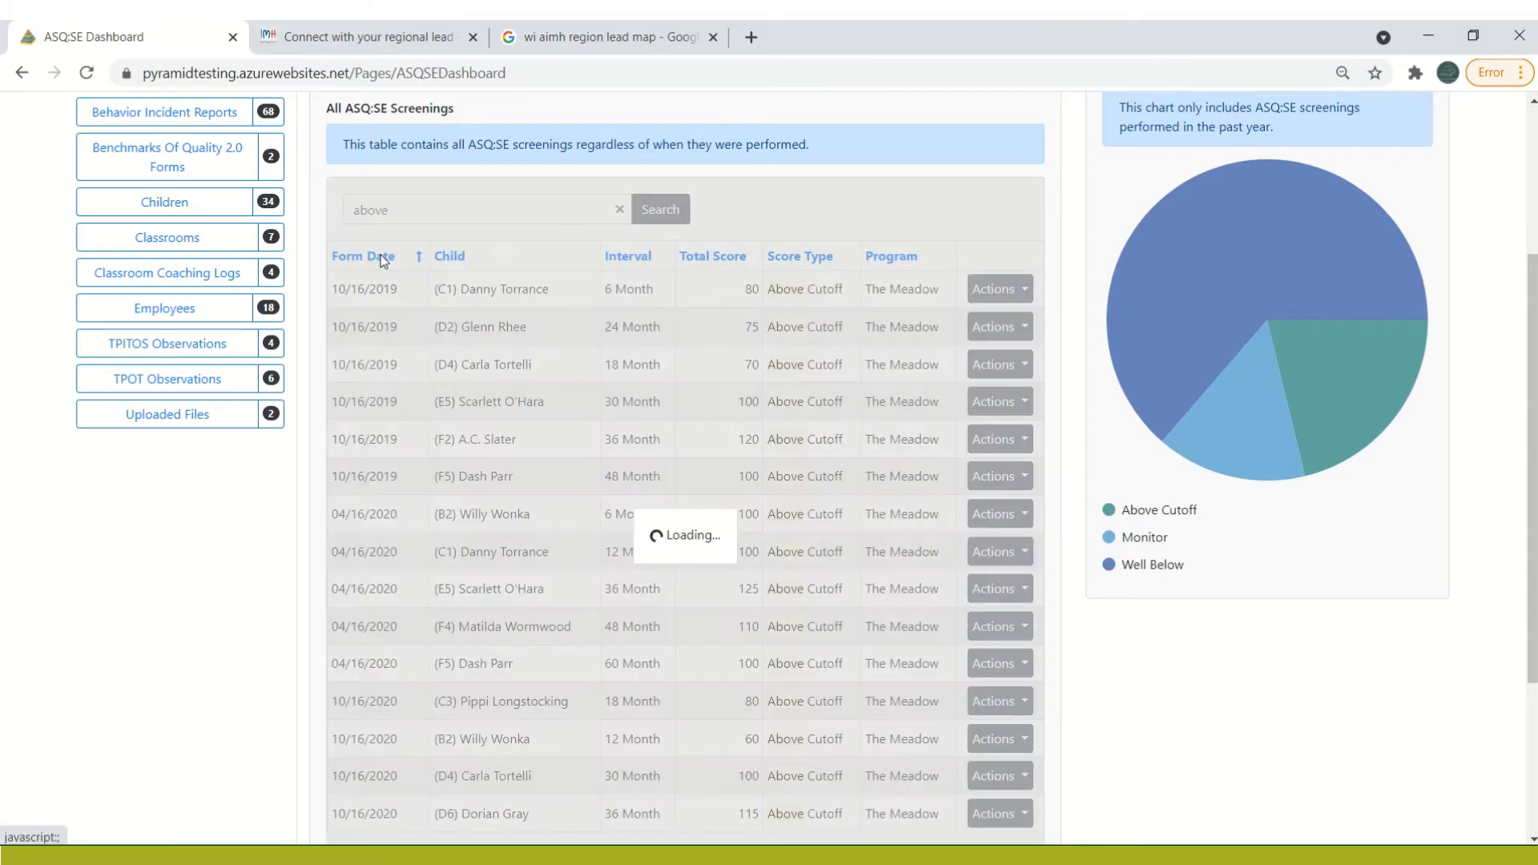
pyautogui.click(381, 256)
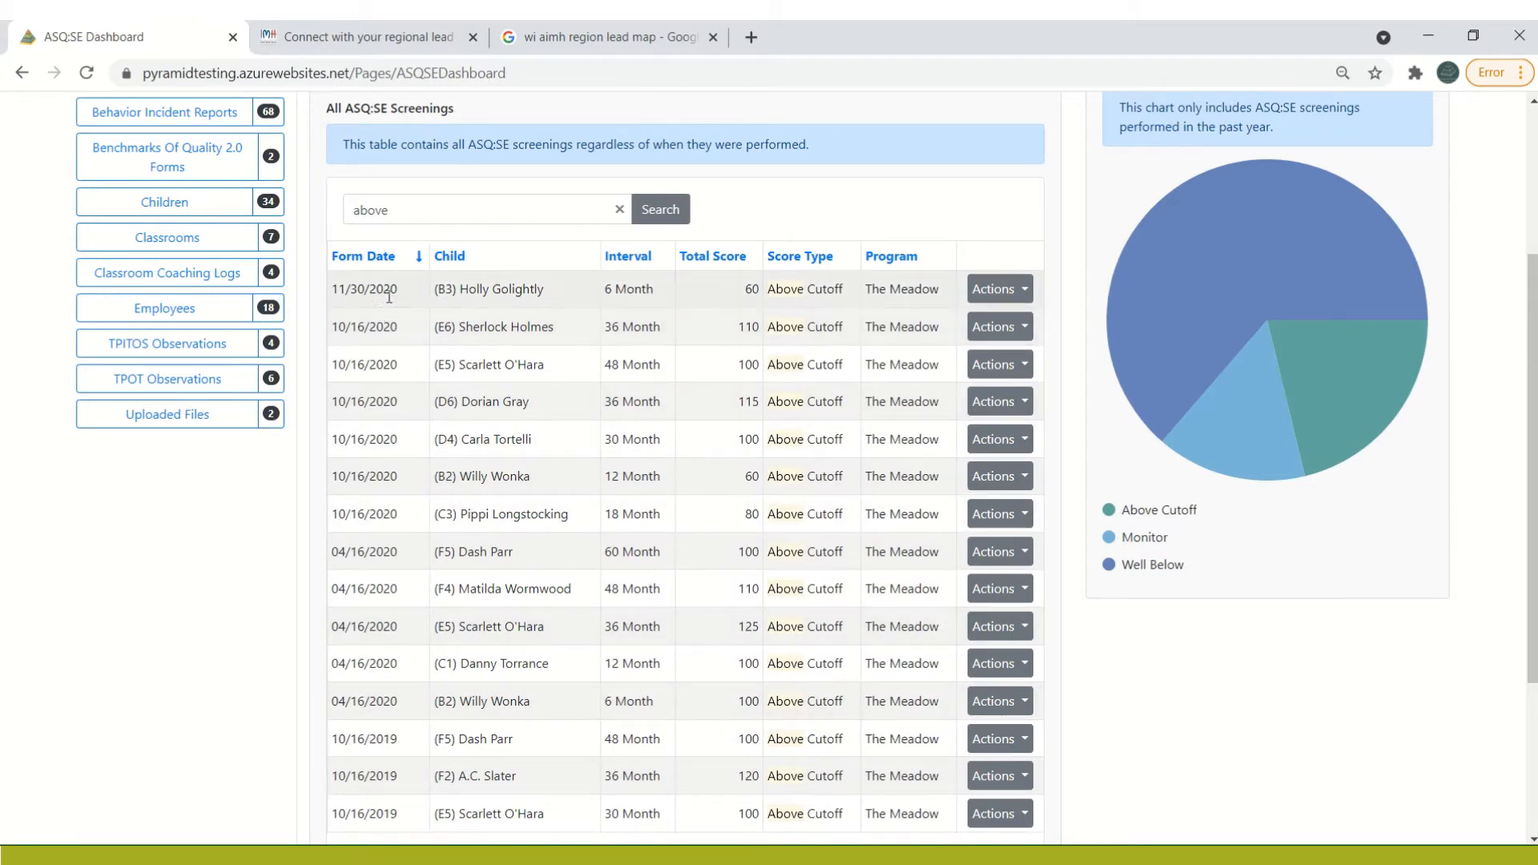
pyautogui.moveTo(332, 289); pyautogui.dragTo(953, 524)
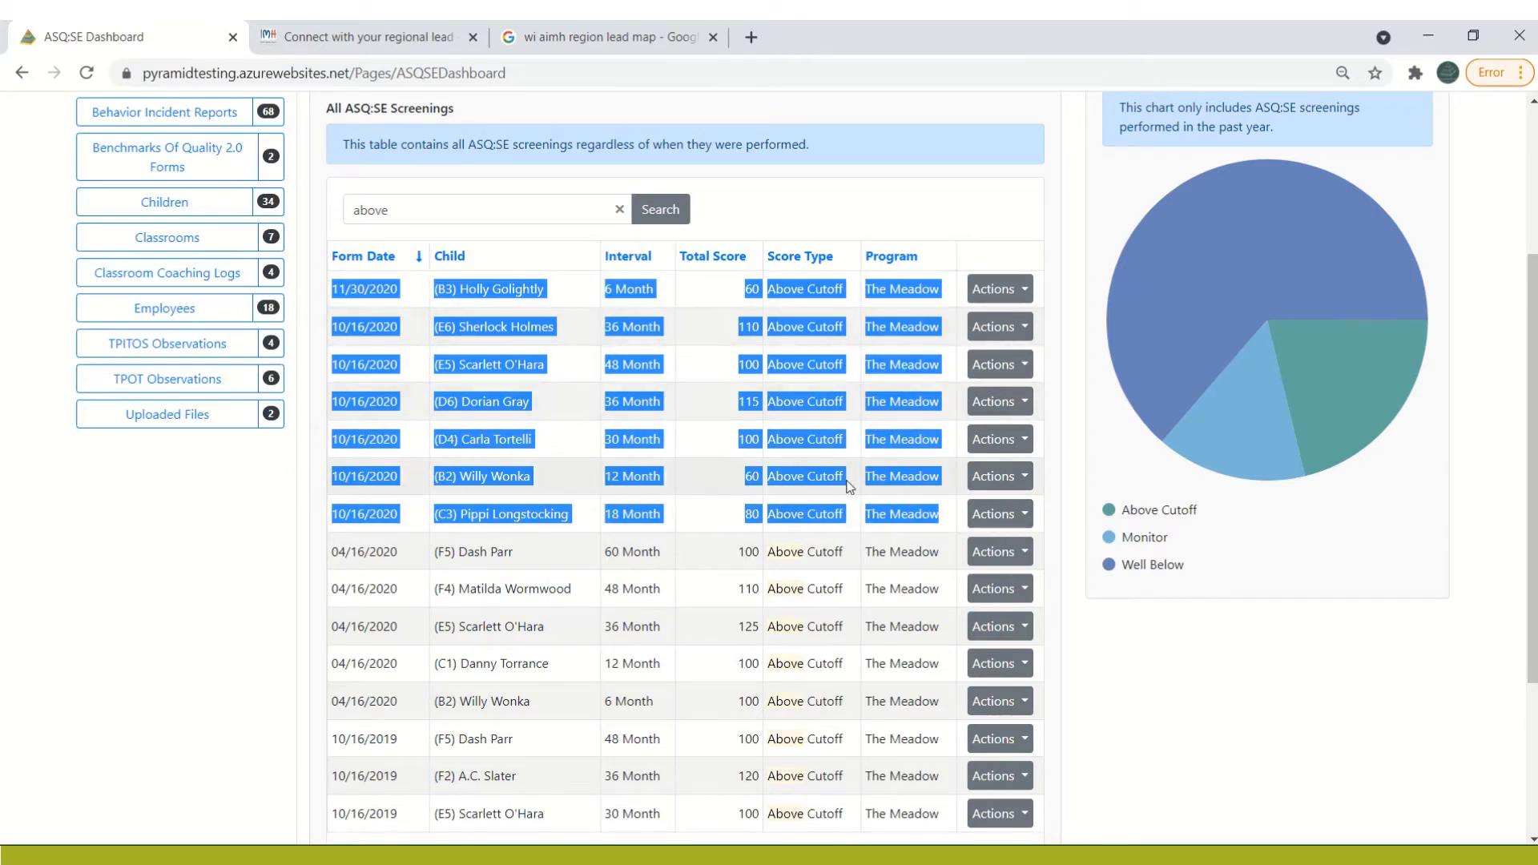
pyautogui.click(715, 519)
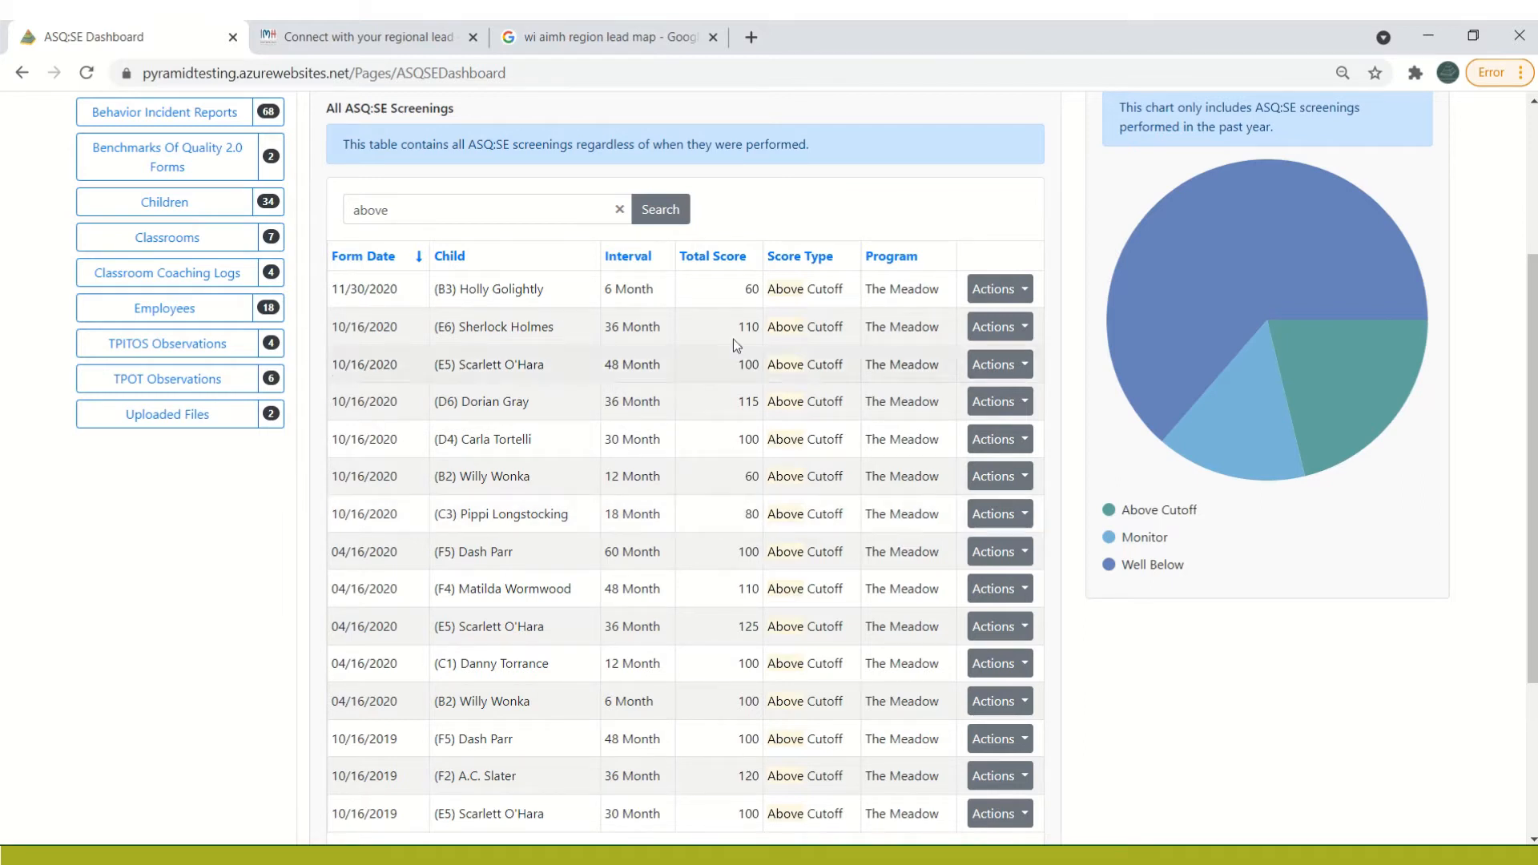
# Search the screenings table for "monitor" instead and highlight the rows from 12/06/2020 down to the last 10/16/2020 entry
pyautogui.doubleClick(417, 214)
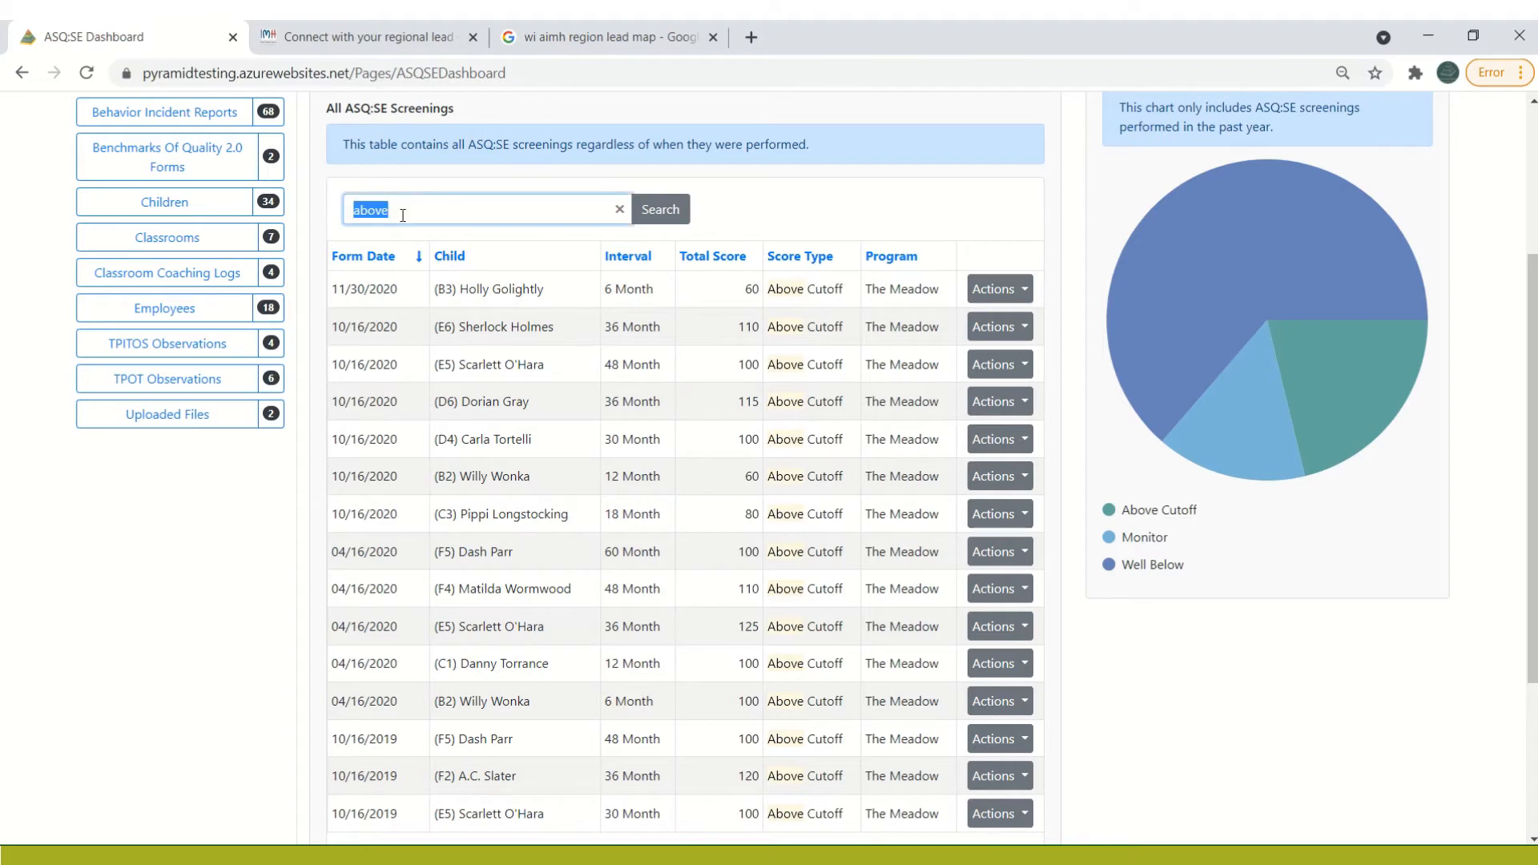
pyautogui.click(337, 222)
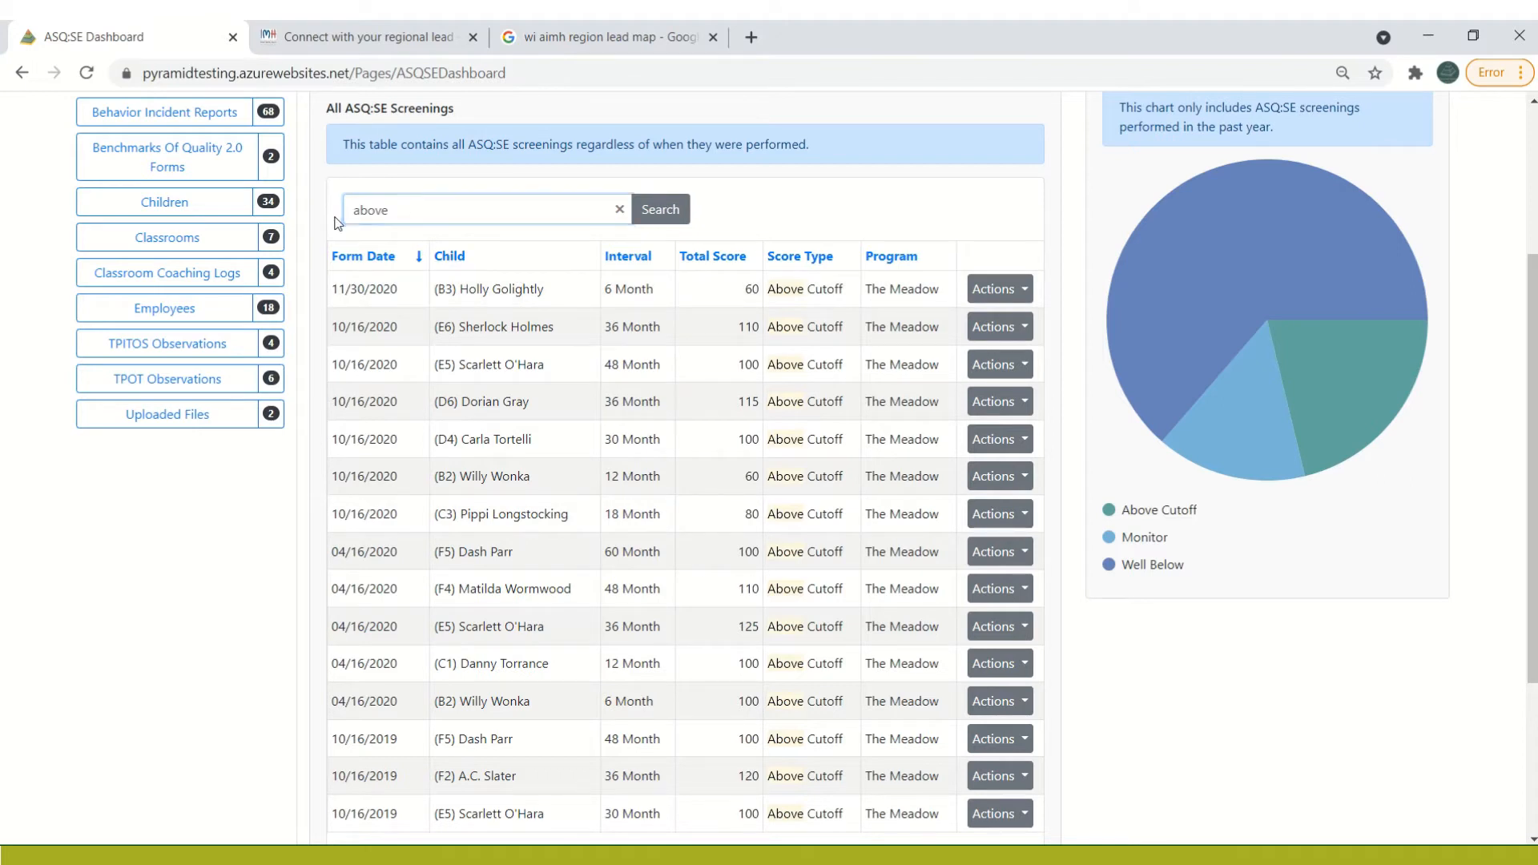
pyautogui.click(432, 213)
pyautogui.press('BackSpace')
pyautogui.press('BackSpace')
pyautogui.press('BackSpace')
pyautogui.press('BackSpace')
pyautogui.press('BackSpace')
pyautogui.write('monitor')
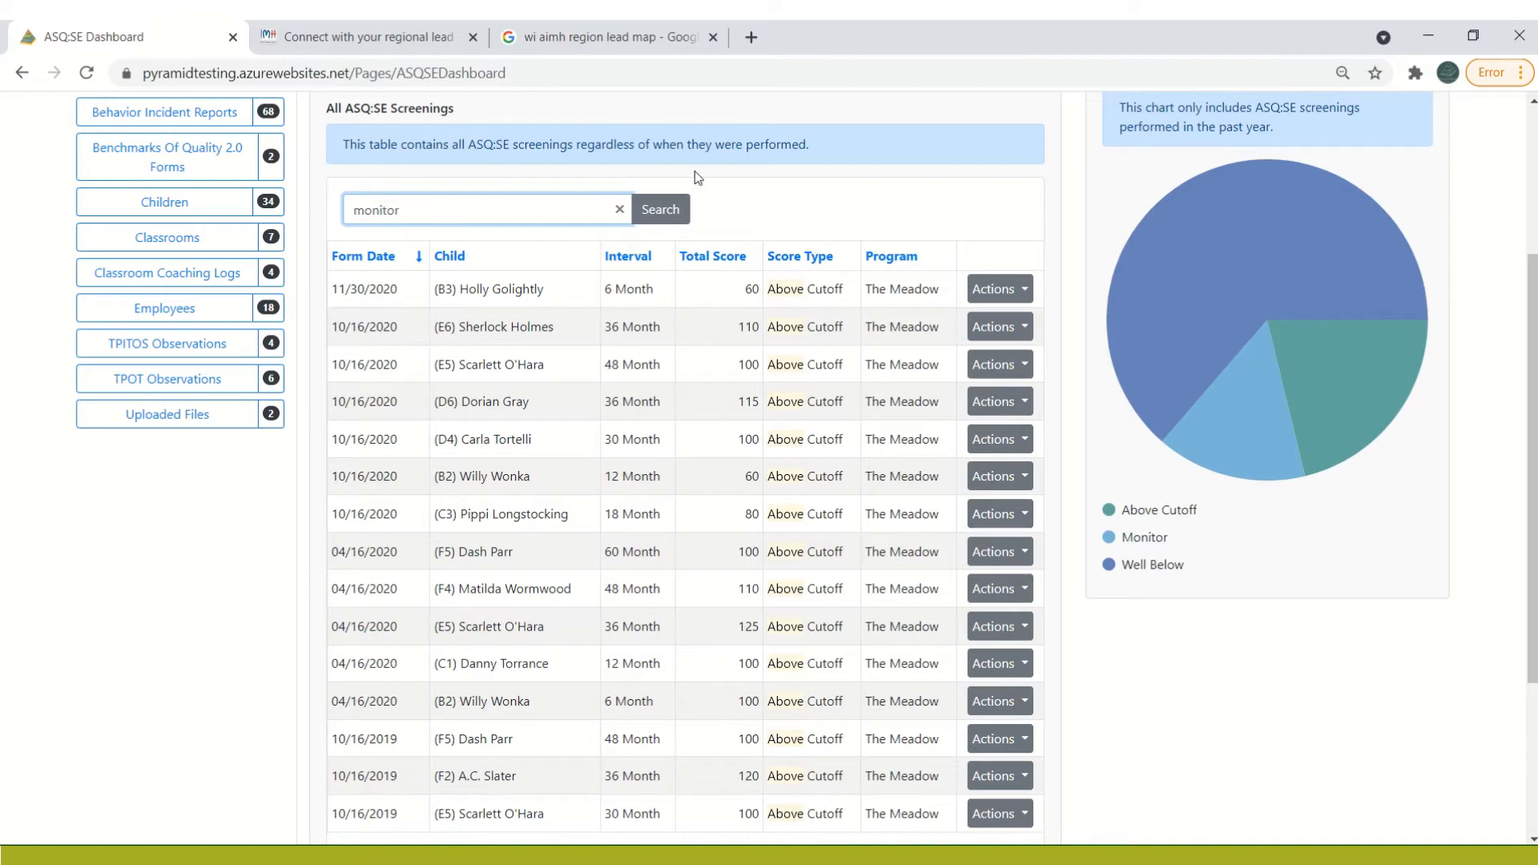
pyautogui.click(676, 214)
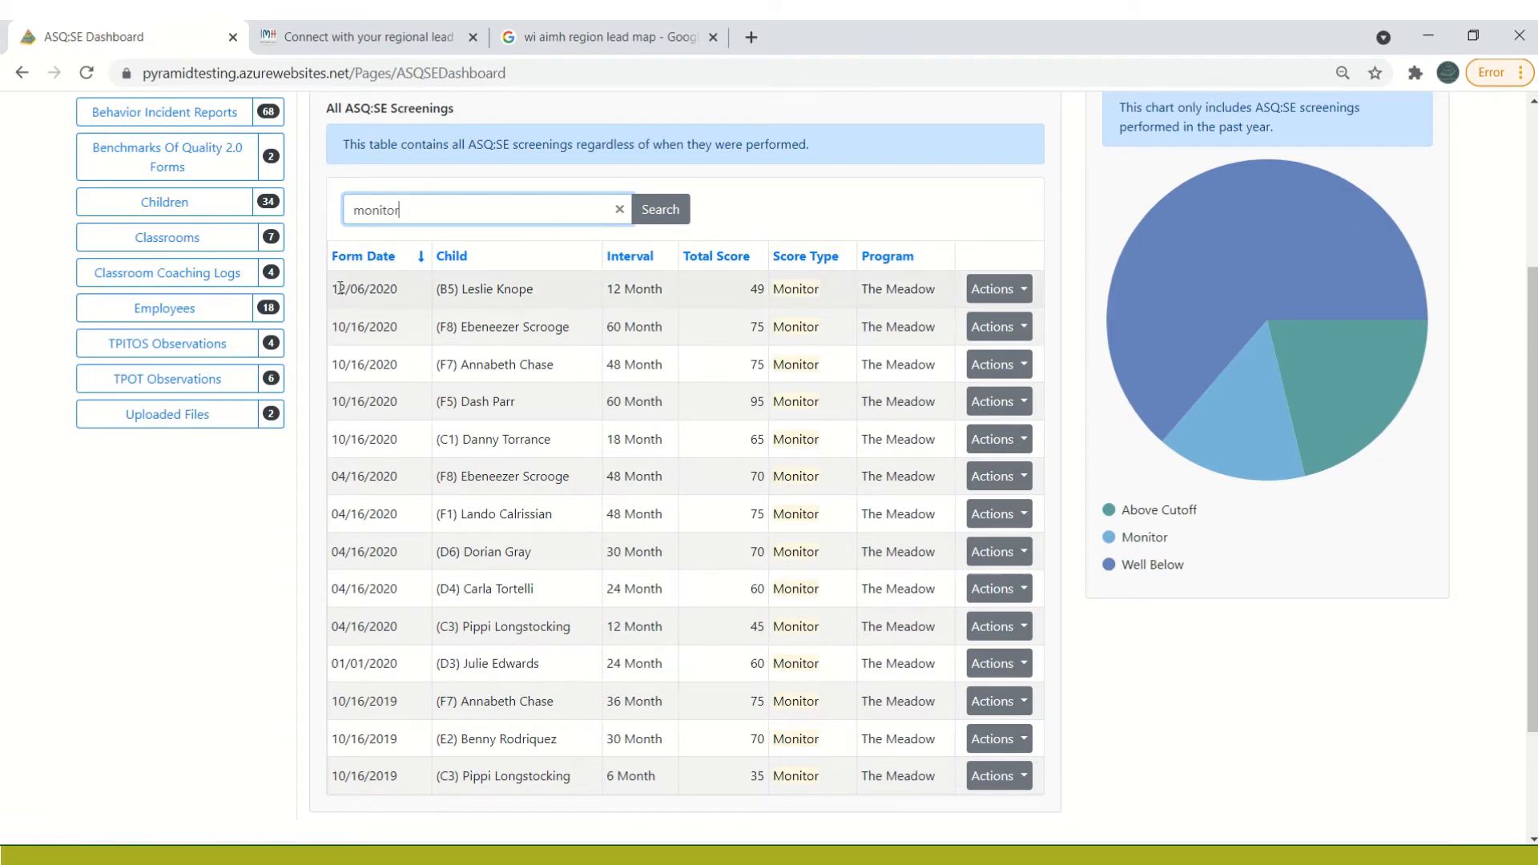
pyautogui.moveTo(332, 287); pyautogui.dragTo(945, 436)
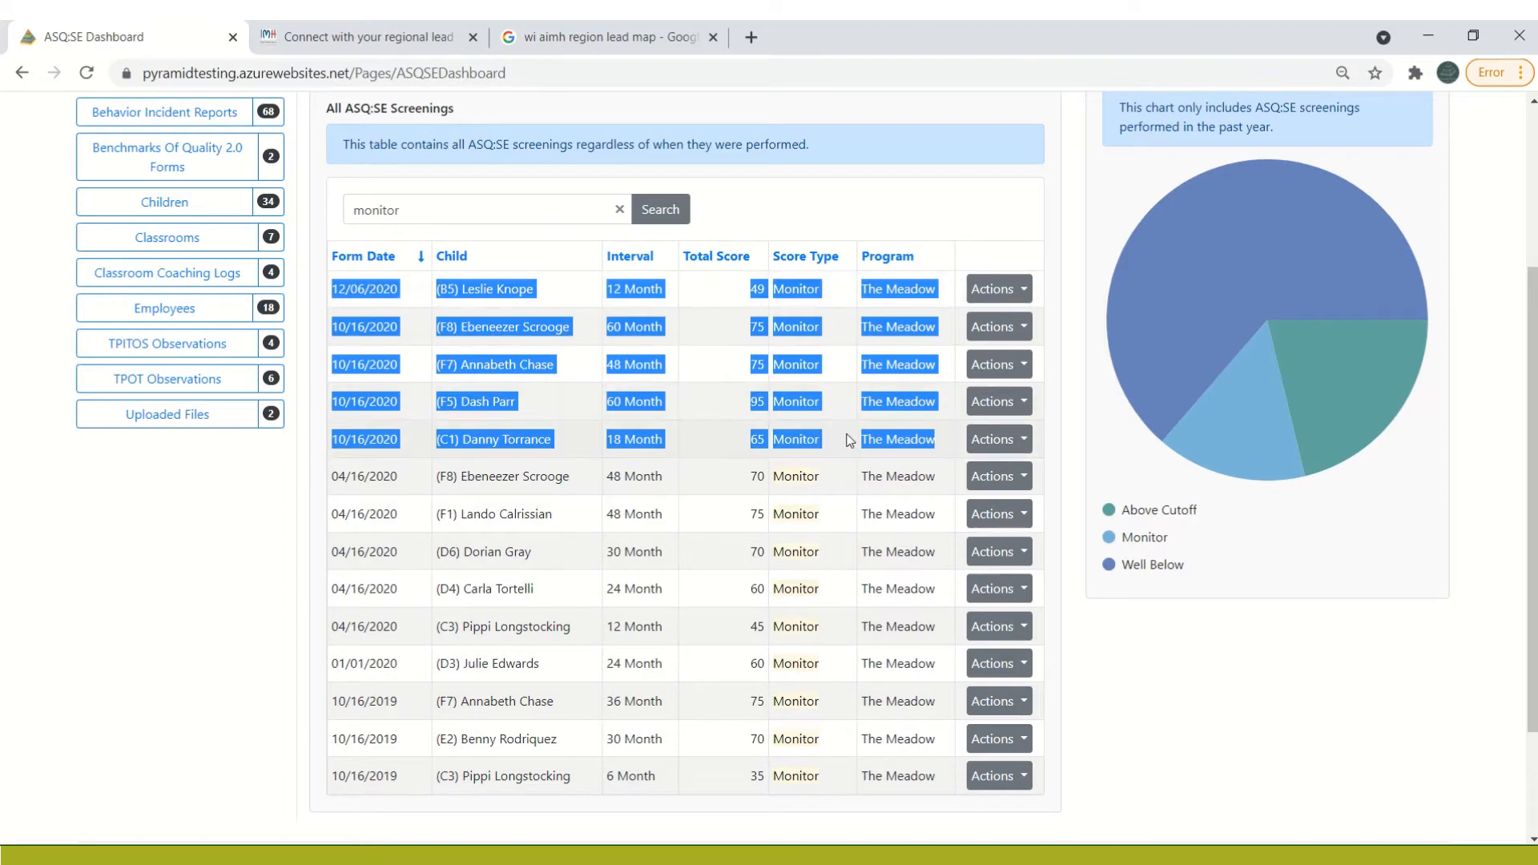
# Replace the search term with "below" to list the matching screenings
pyautogui.click(426, 218)
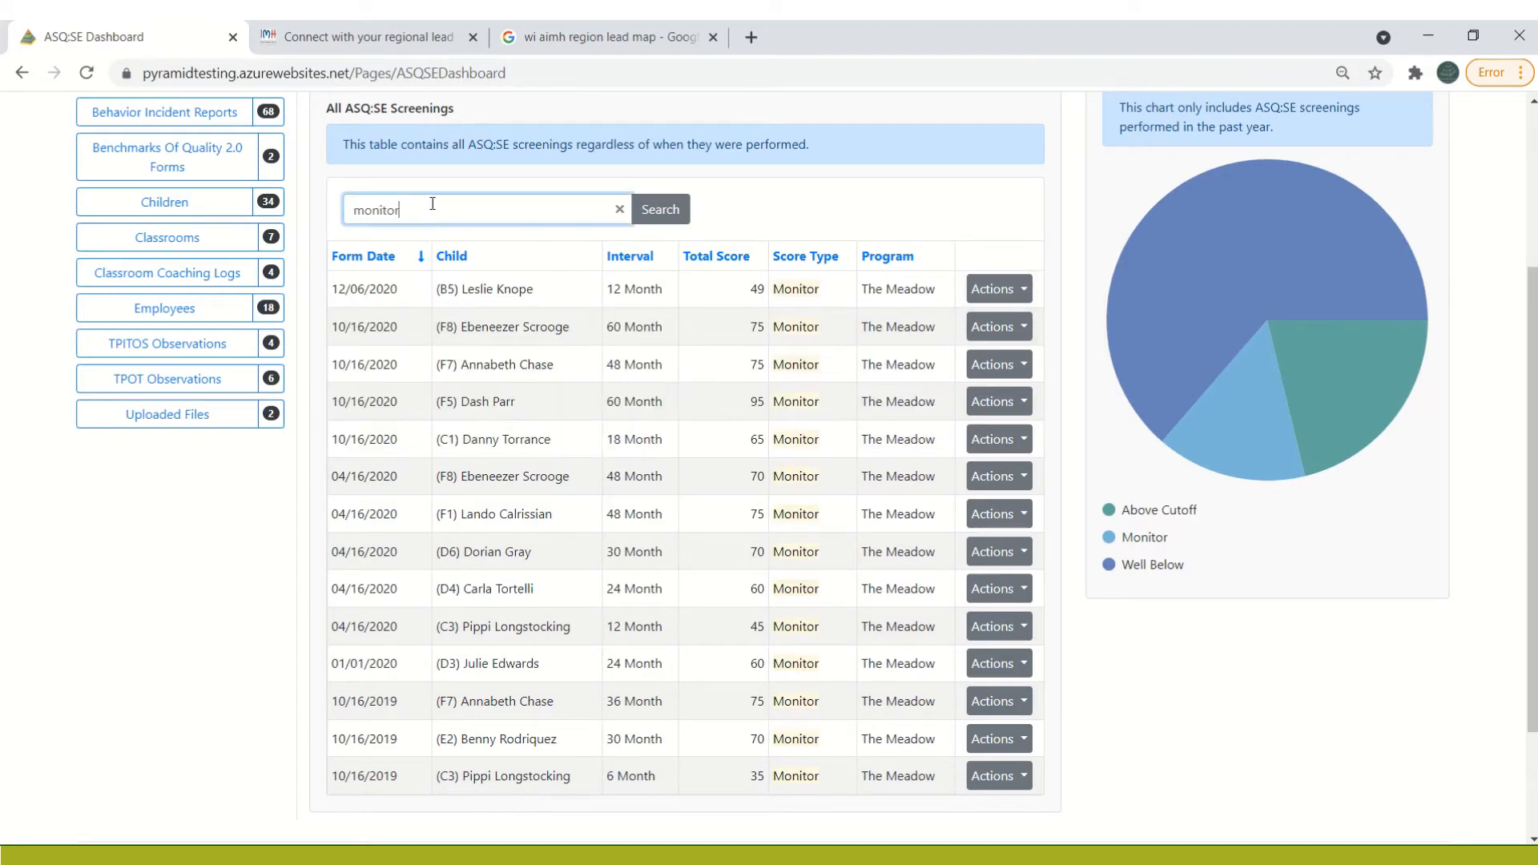
pyautogui.moveTo(426, 215); pyautogui.dragTo(321, 212)
pyautogui.write('below')
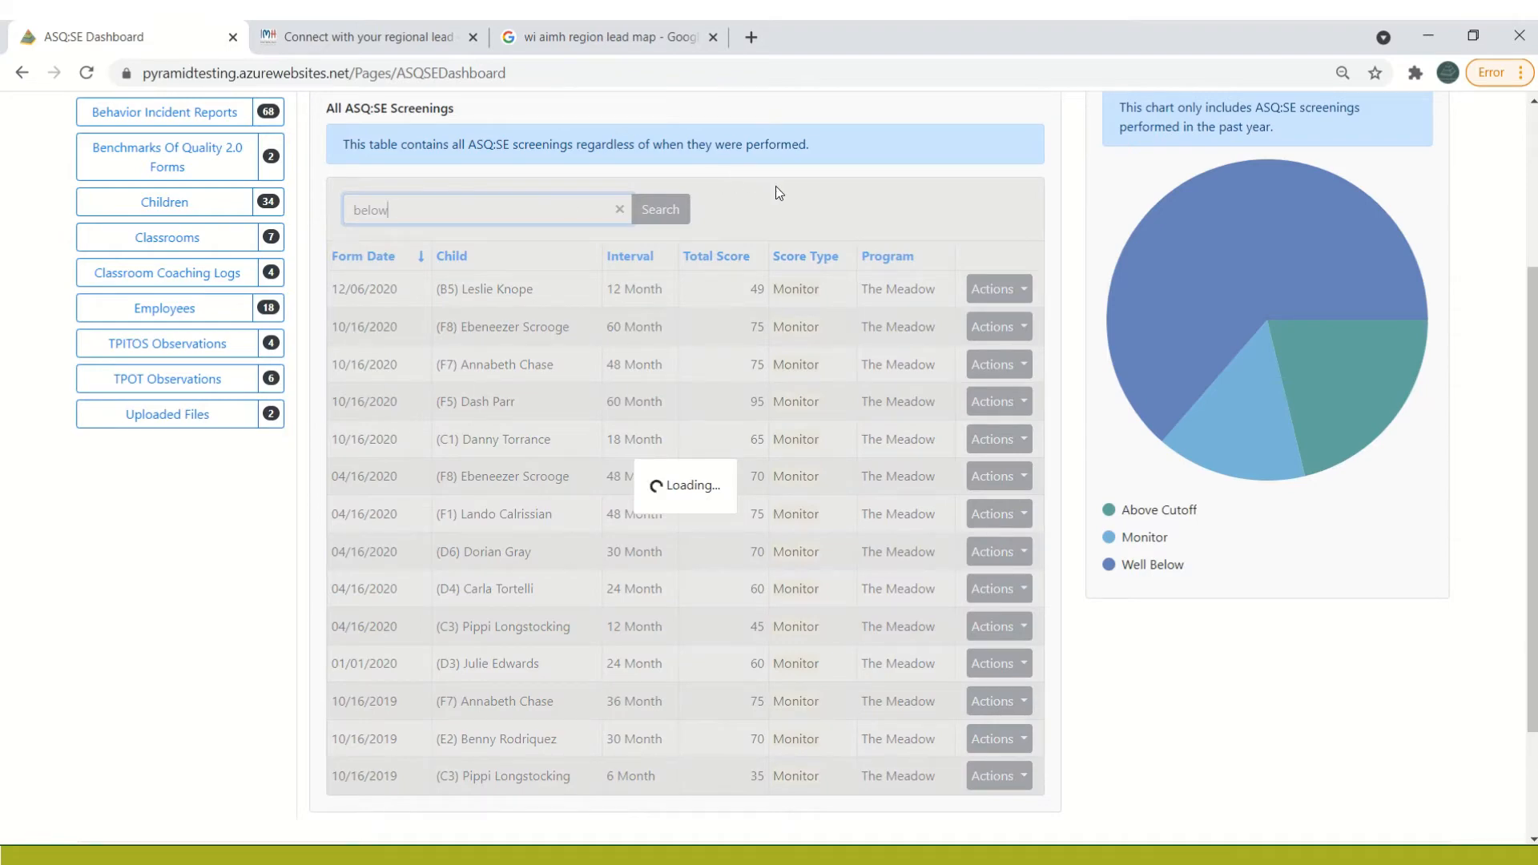
pyautogui.scroll(3, 809, 249)
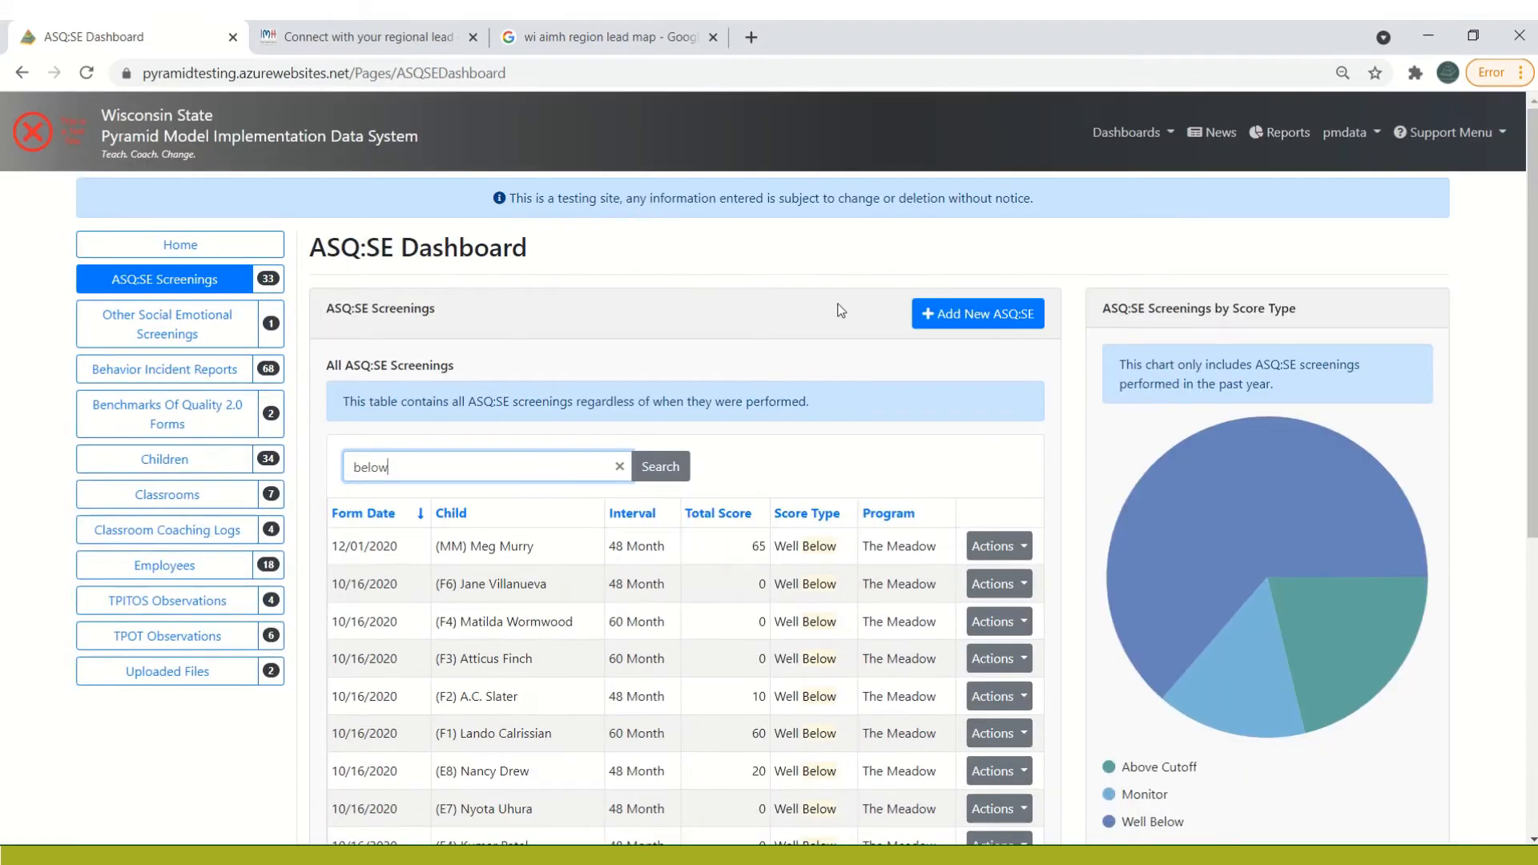
pyautogui.click(805, 486)
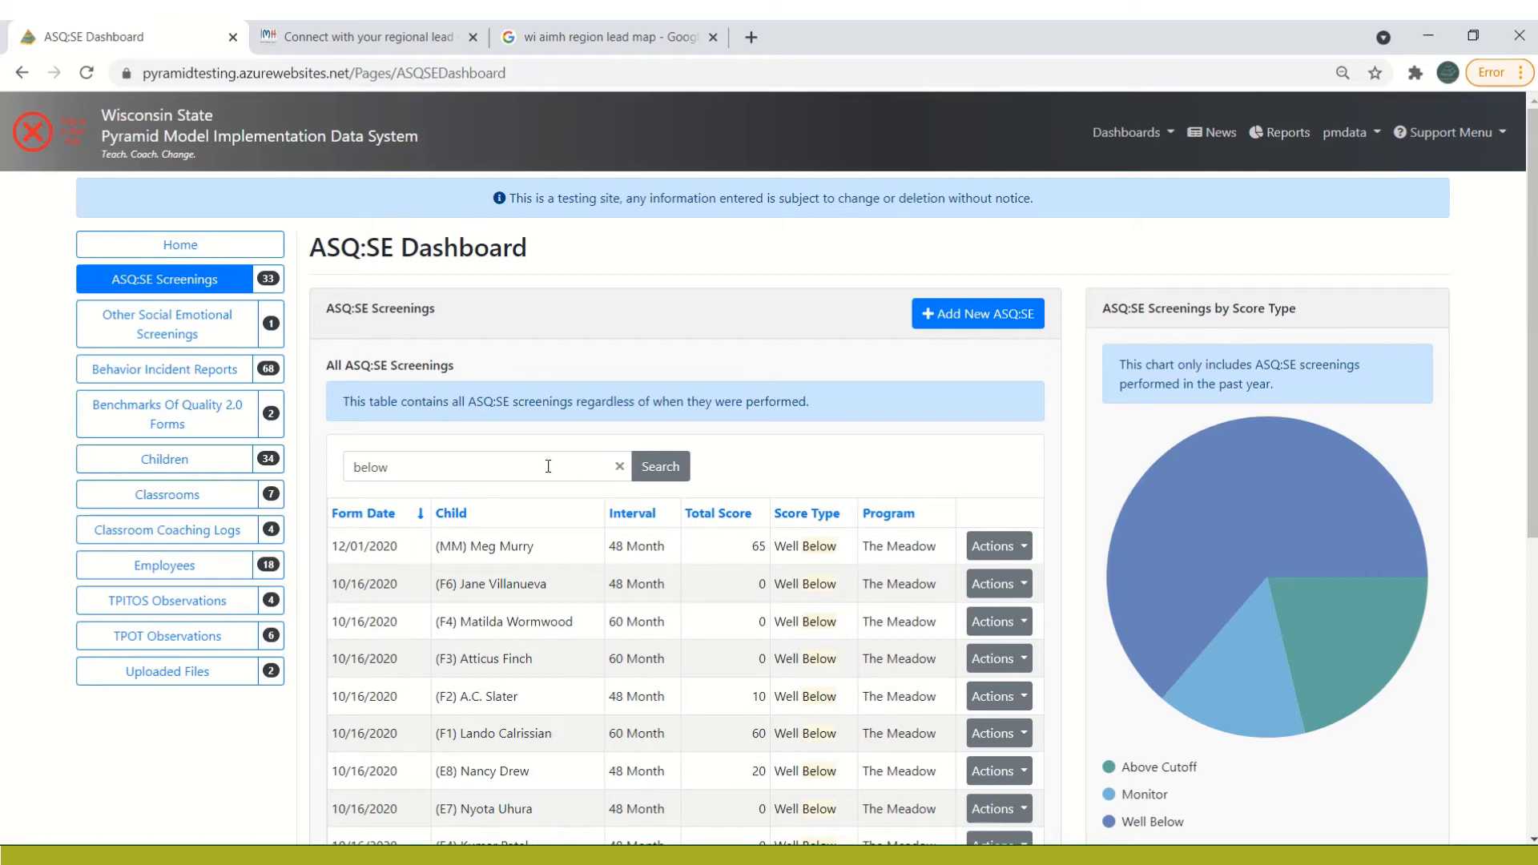
# Clear the search term and copy all rows on the first page of the screenings table
pyautogui.click(620, 469)
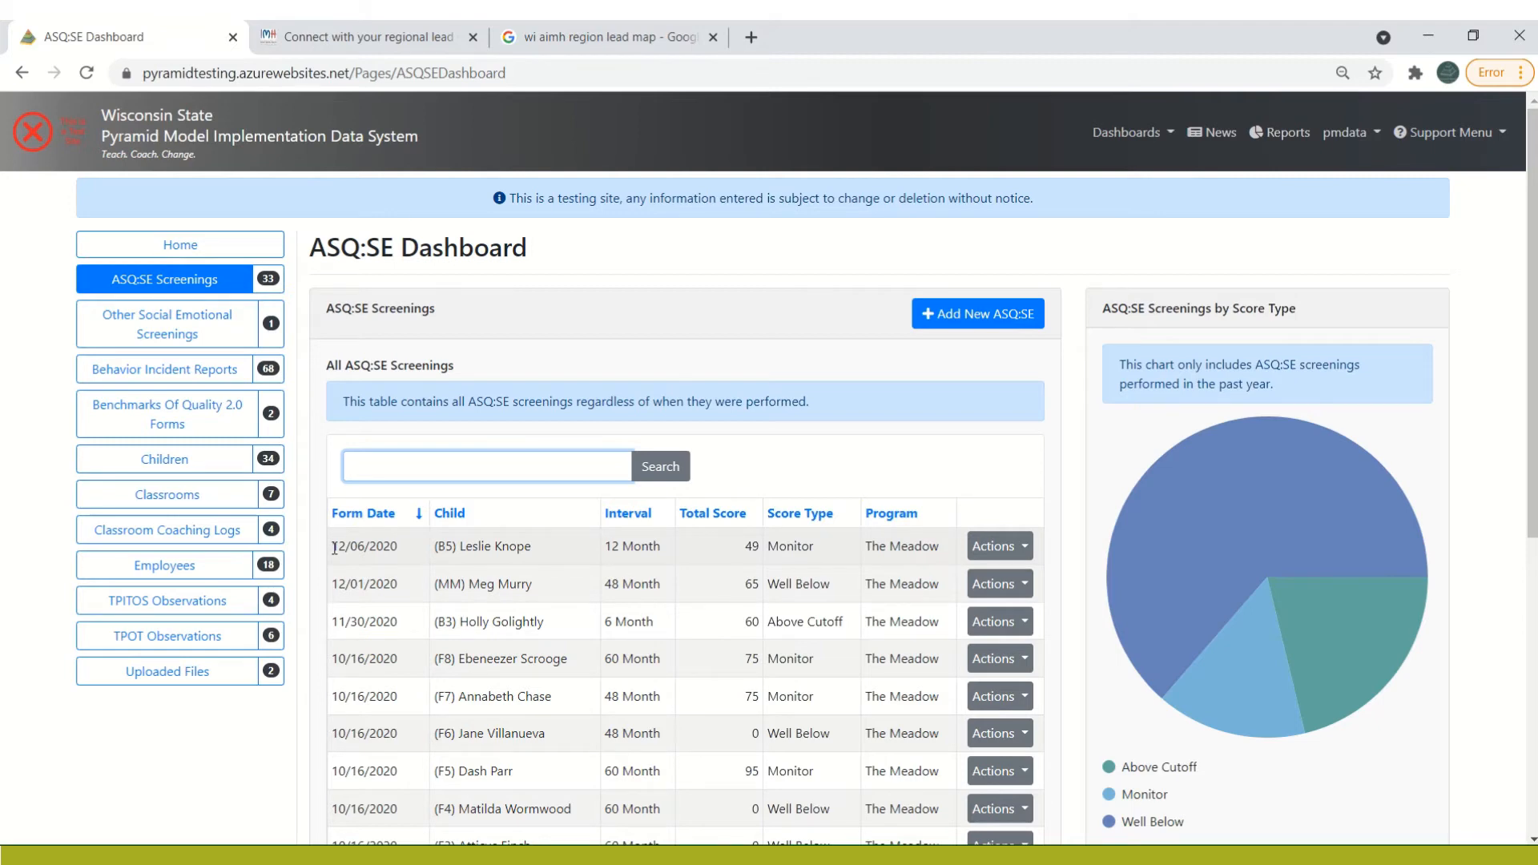
pyautogui.moveTo(334, 549); pyautogui.dragTo(941, 634)
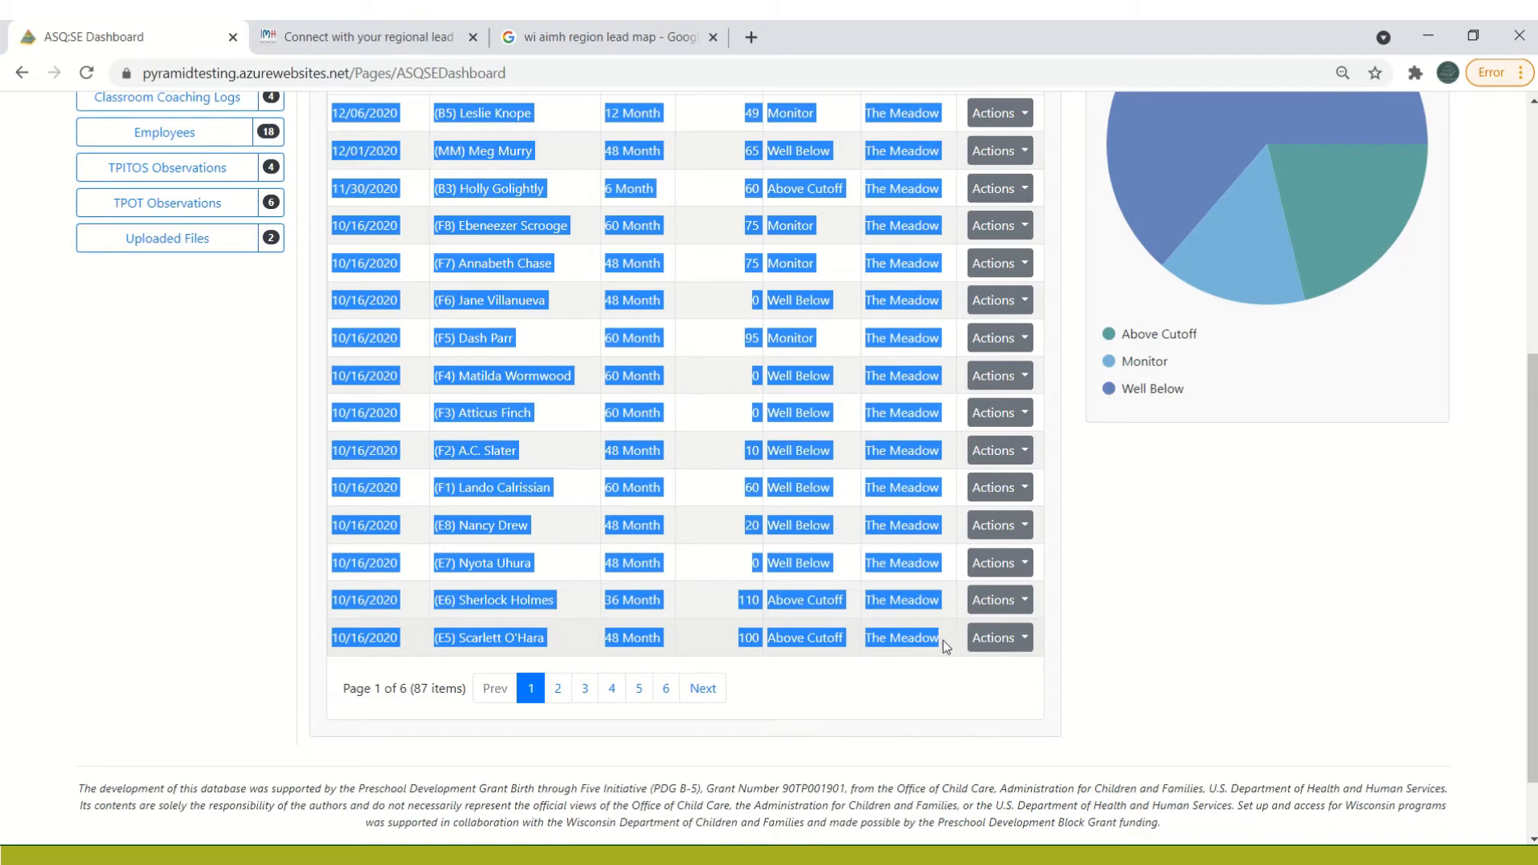
pyautogui.rightClick(776, 570)
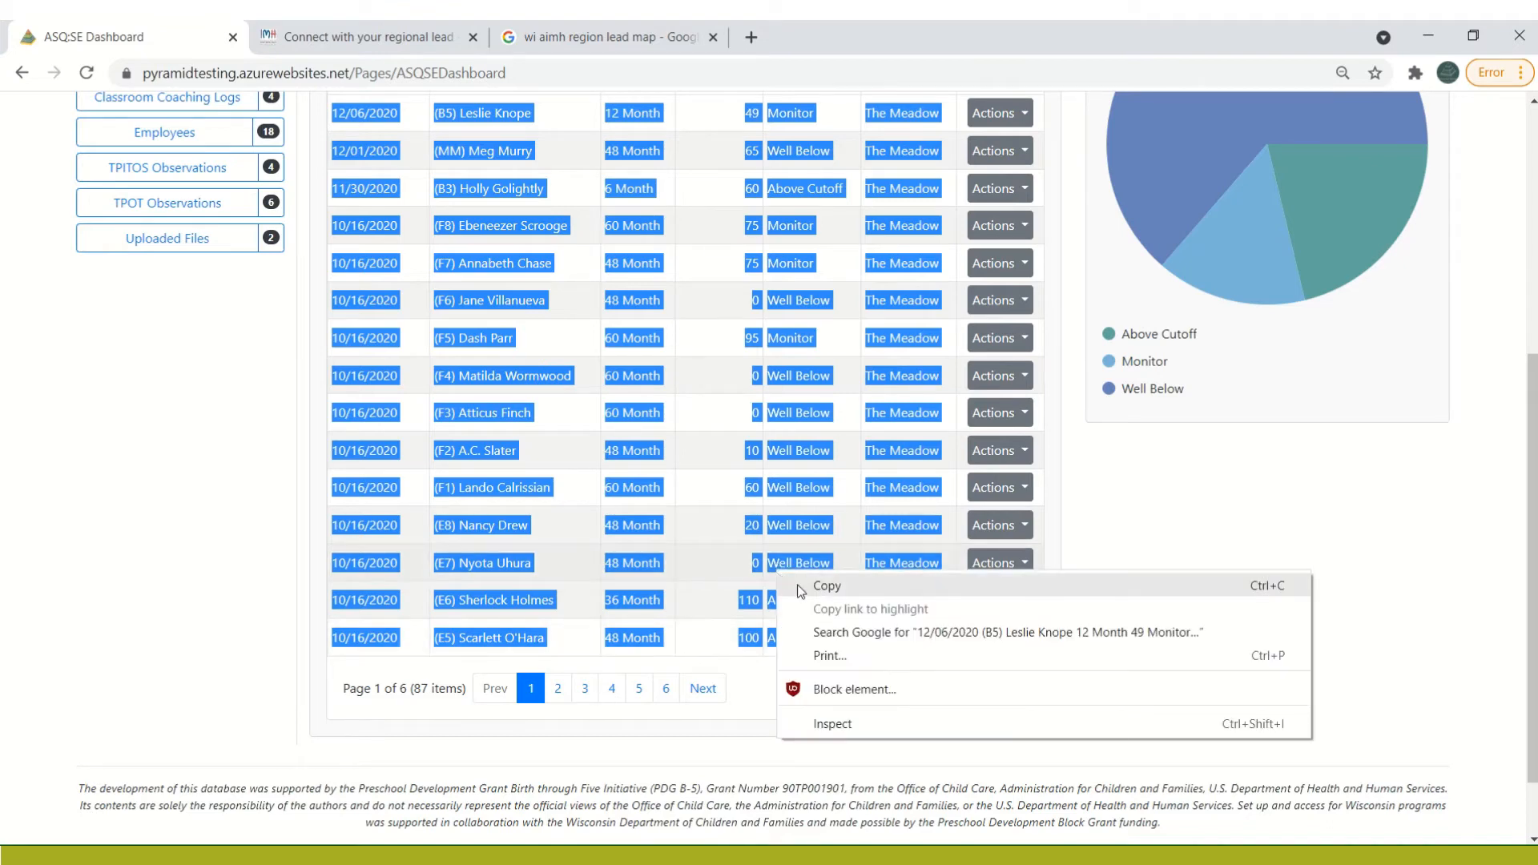
pyautogui.click(796, 585)
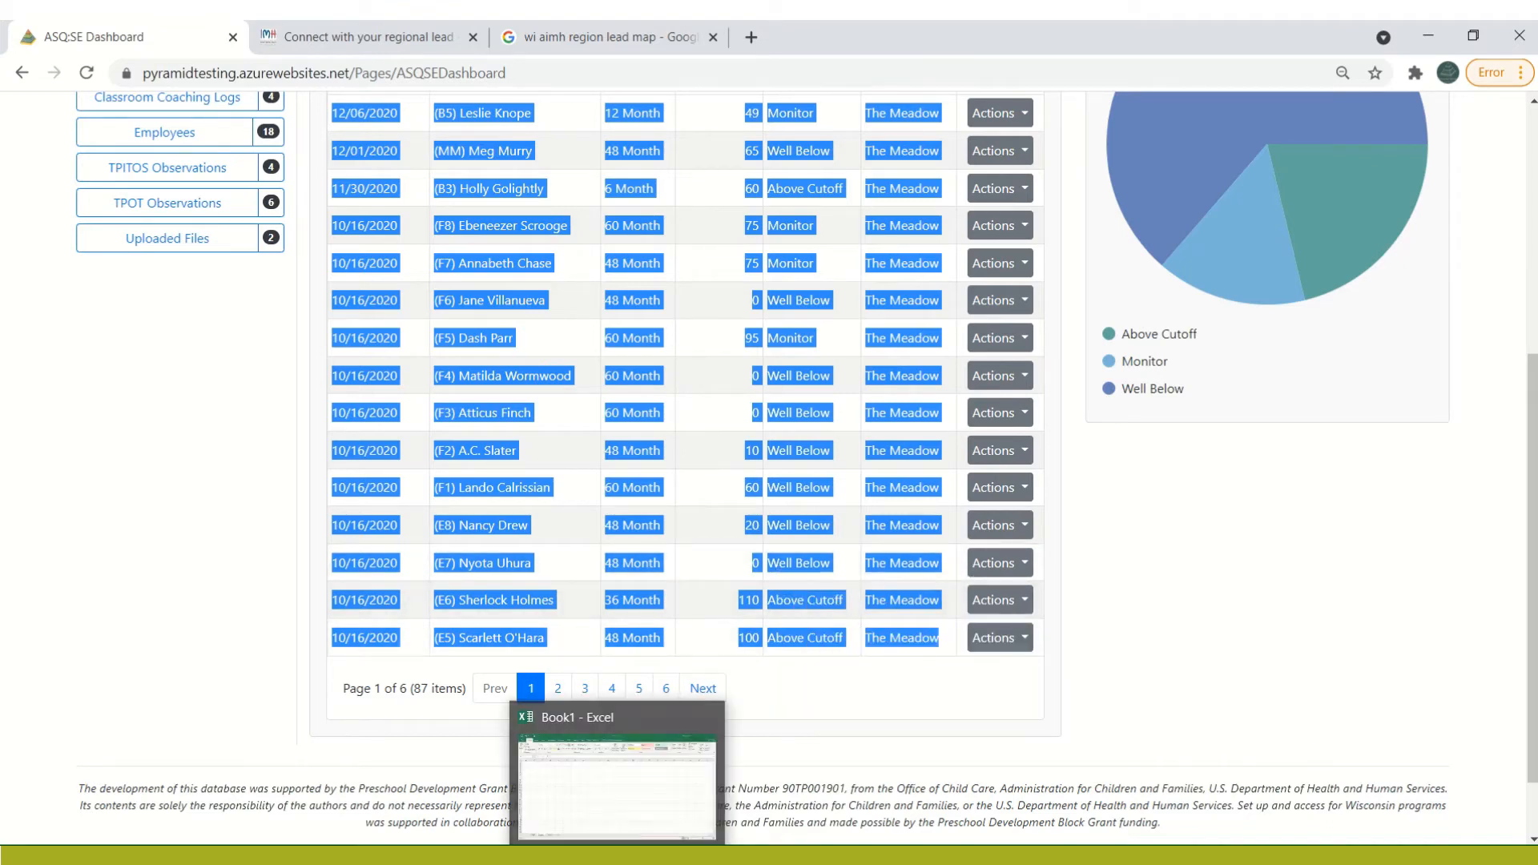
# Switch to the Excel workbook Book1, paste the copied rows as Text at cell A2 of Sheet3, and widen columns A to F
pyautogui.click(604, 805)
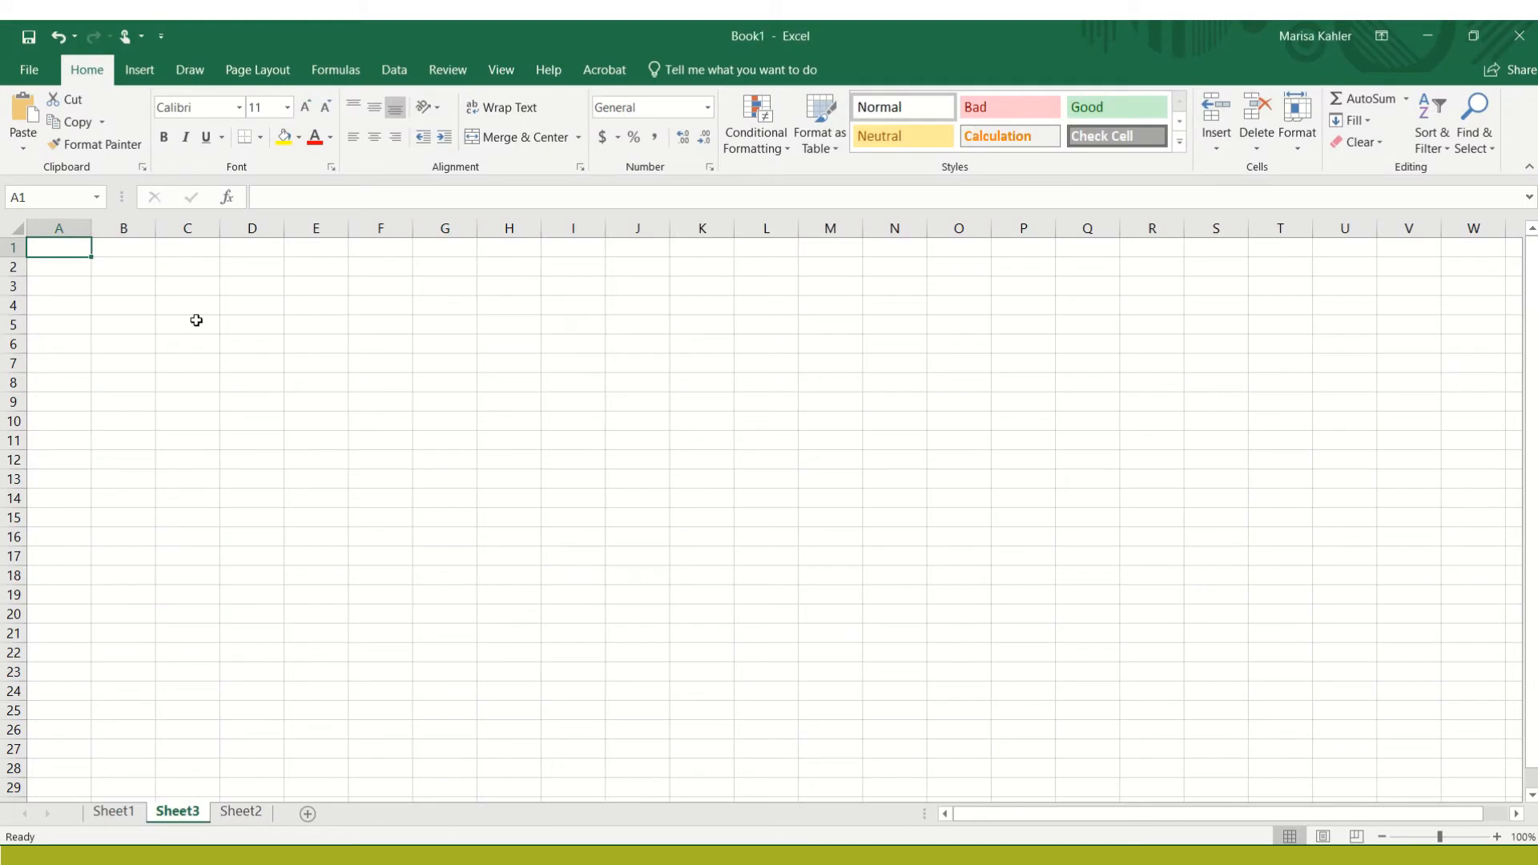
pyautogui.click(69, 268)
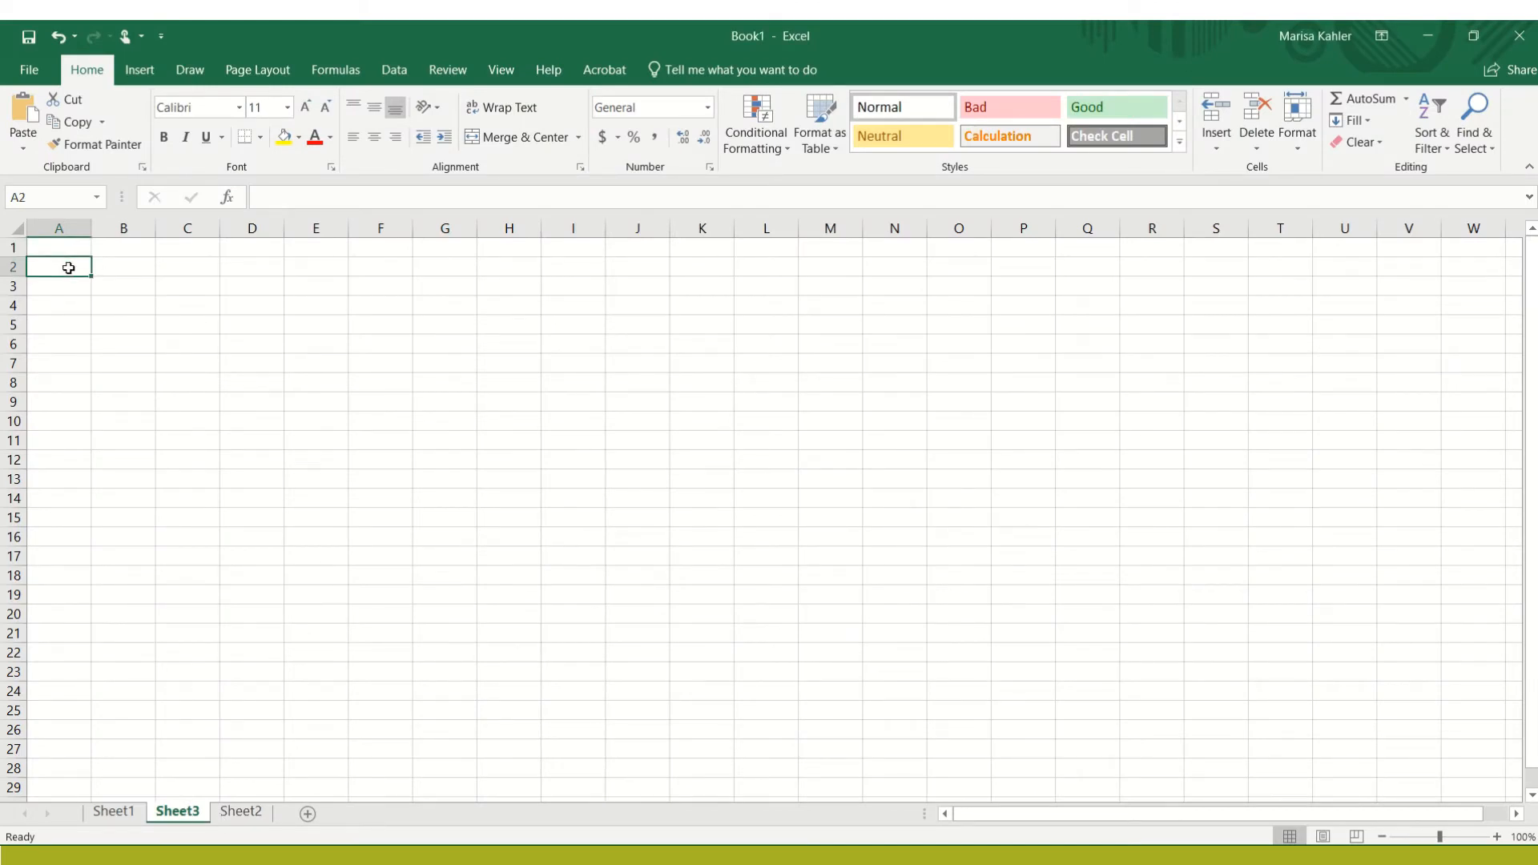
pyautogui.rightClick(69, 268)
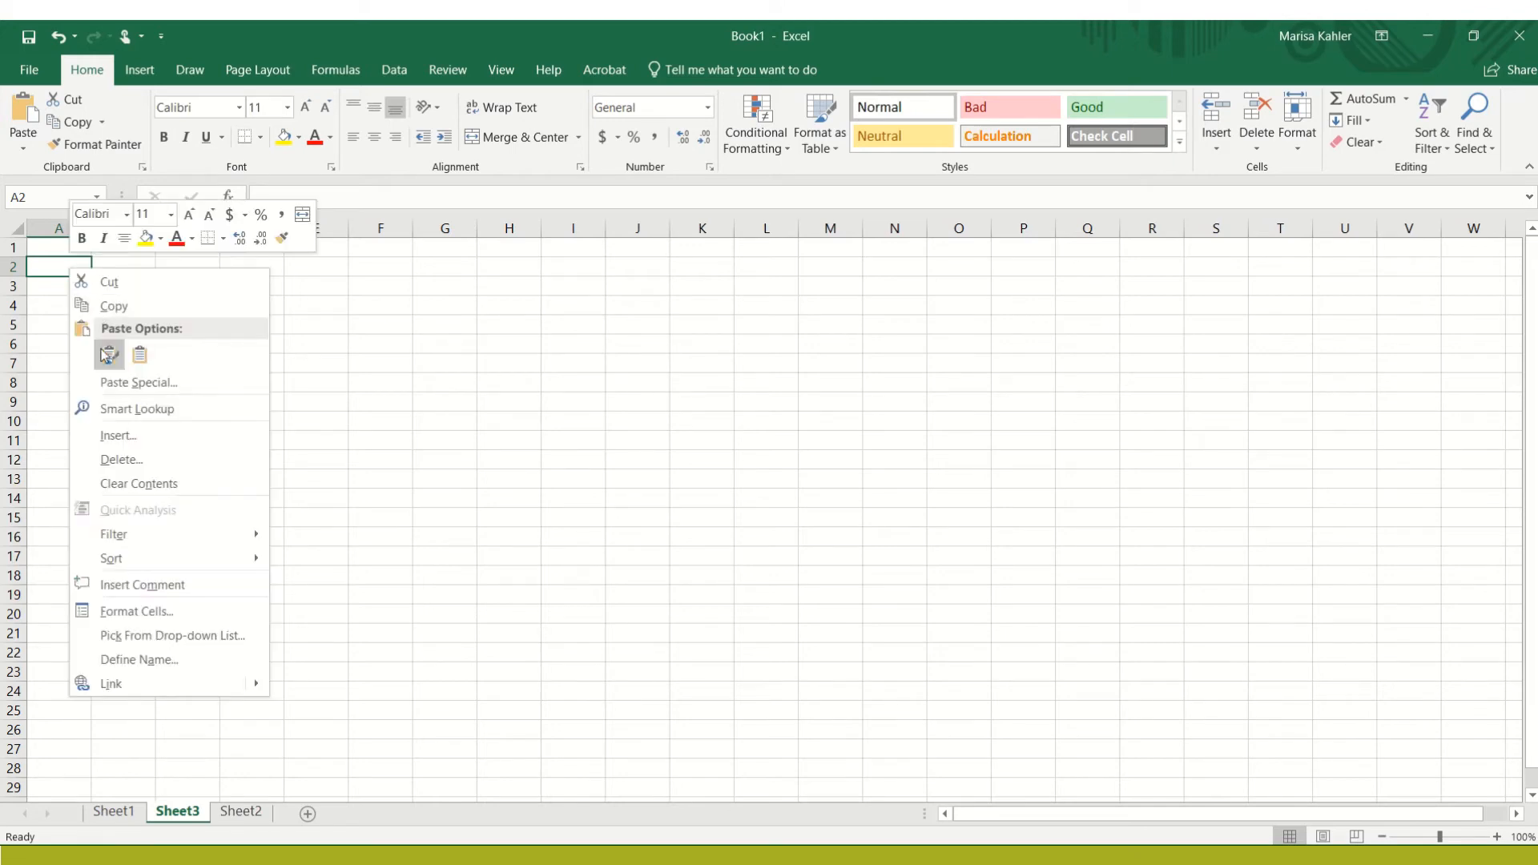
pyautogui.click(107, 383)
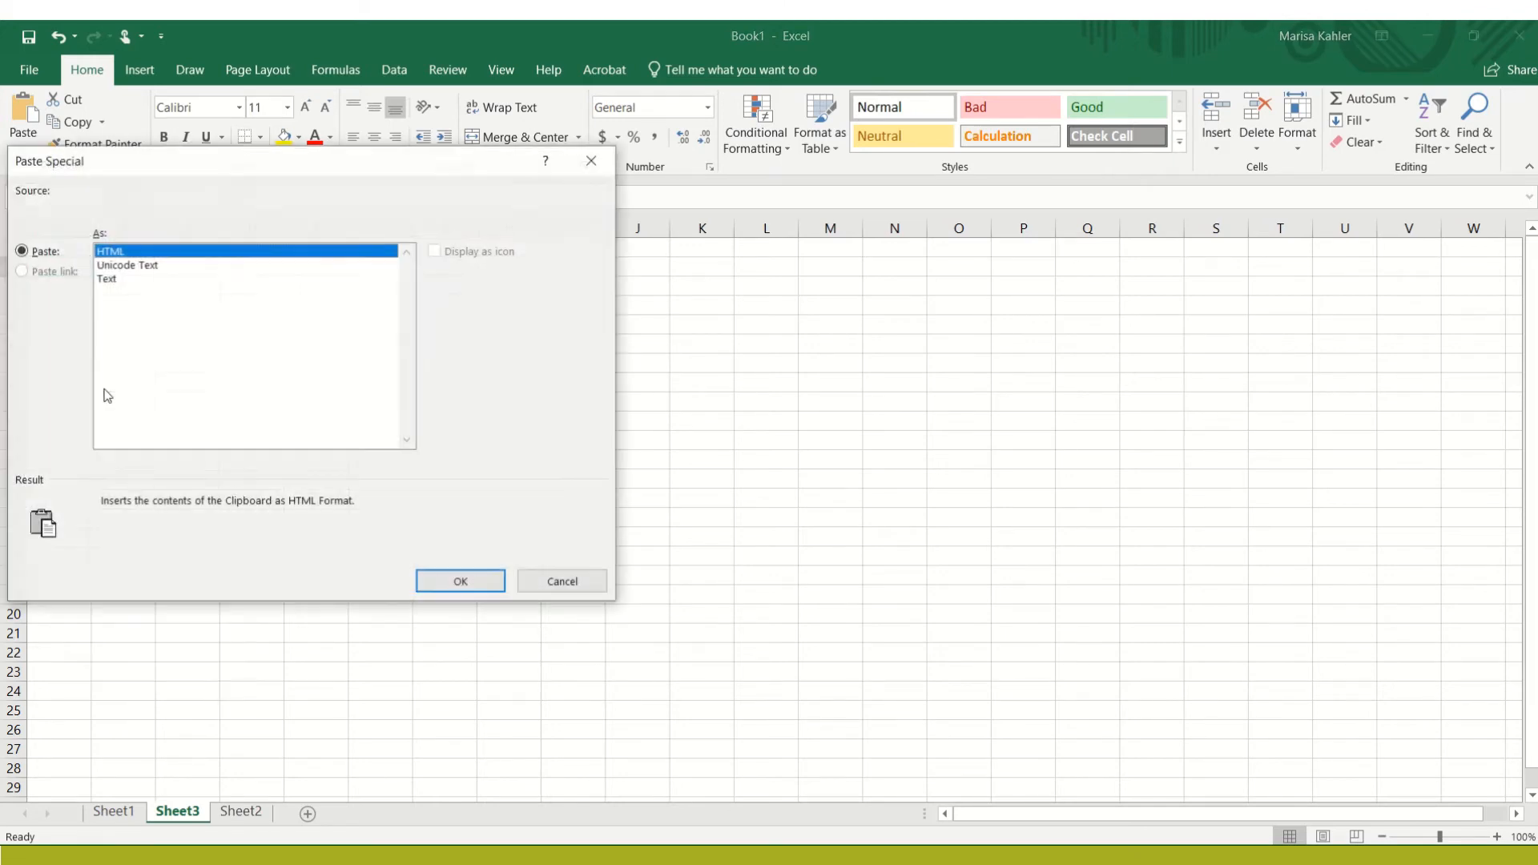
pyautogui.doubleClick(104, 280)
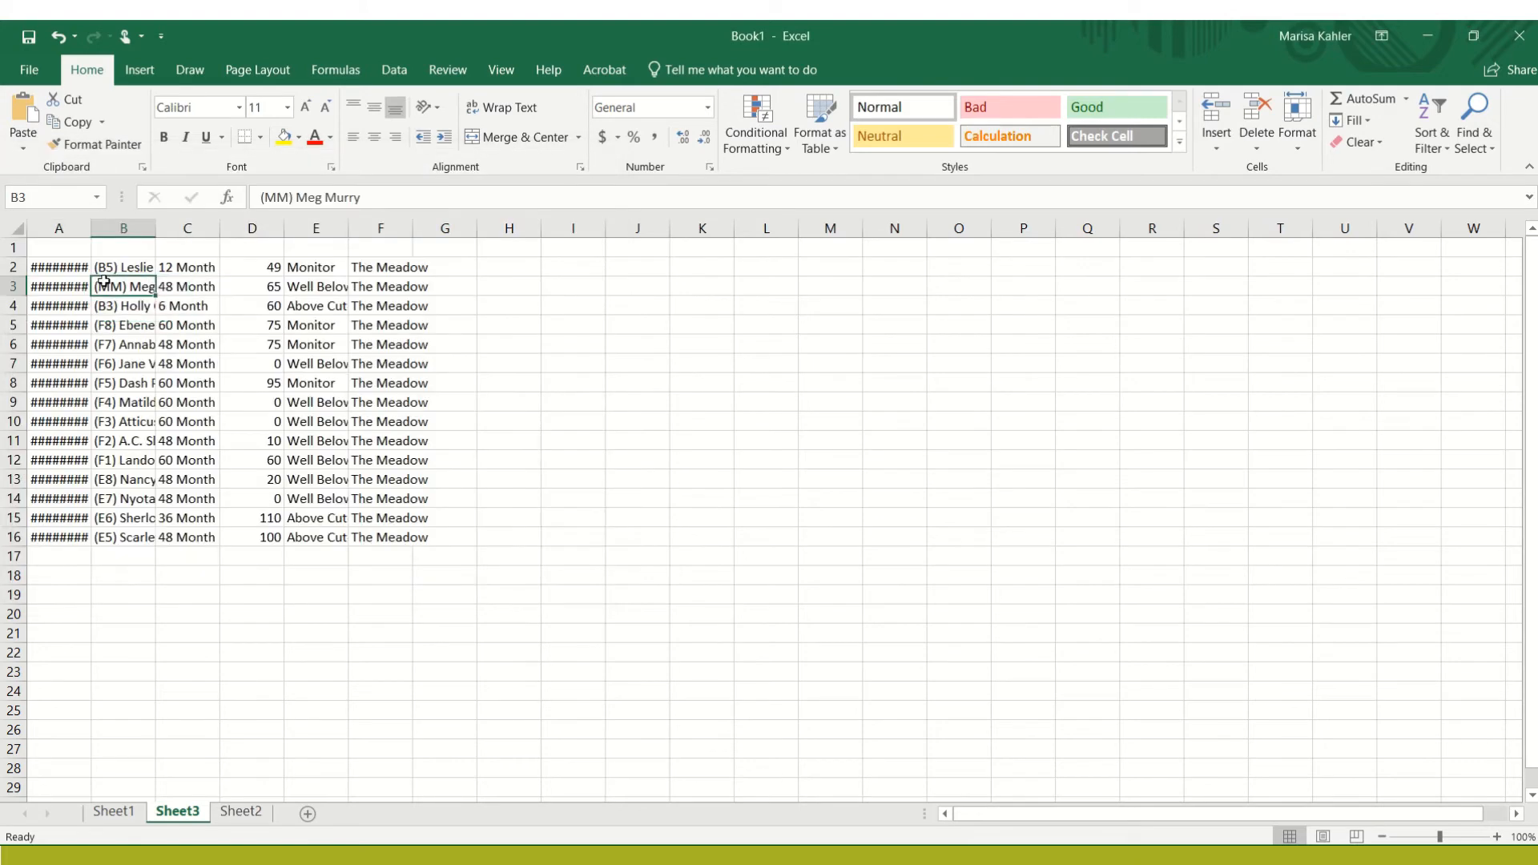
pyautogui.moveTo(92, 230); pyautogui.dragTo(778, 228)
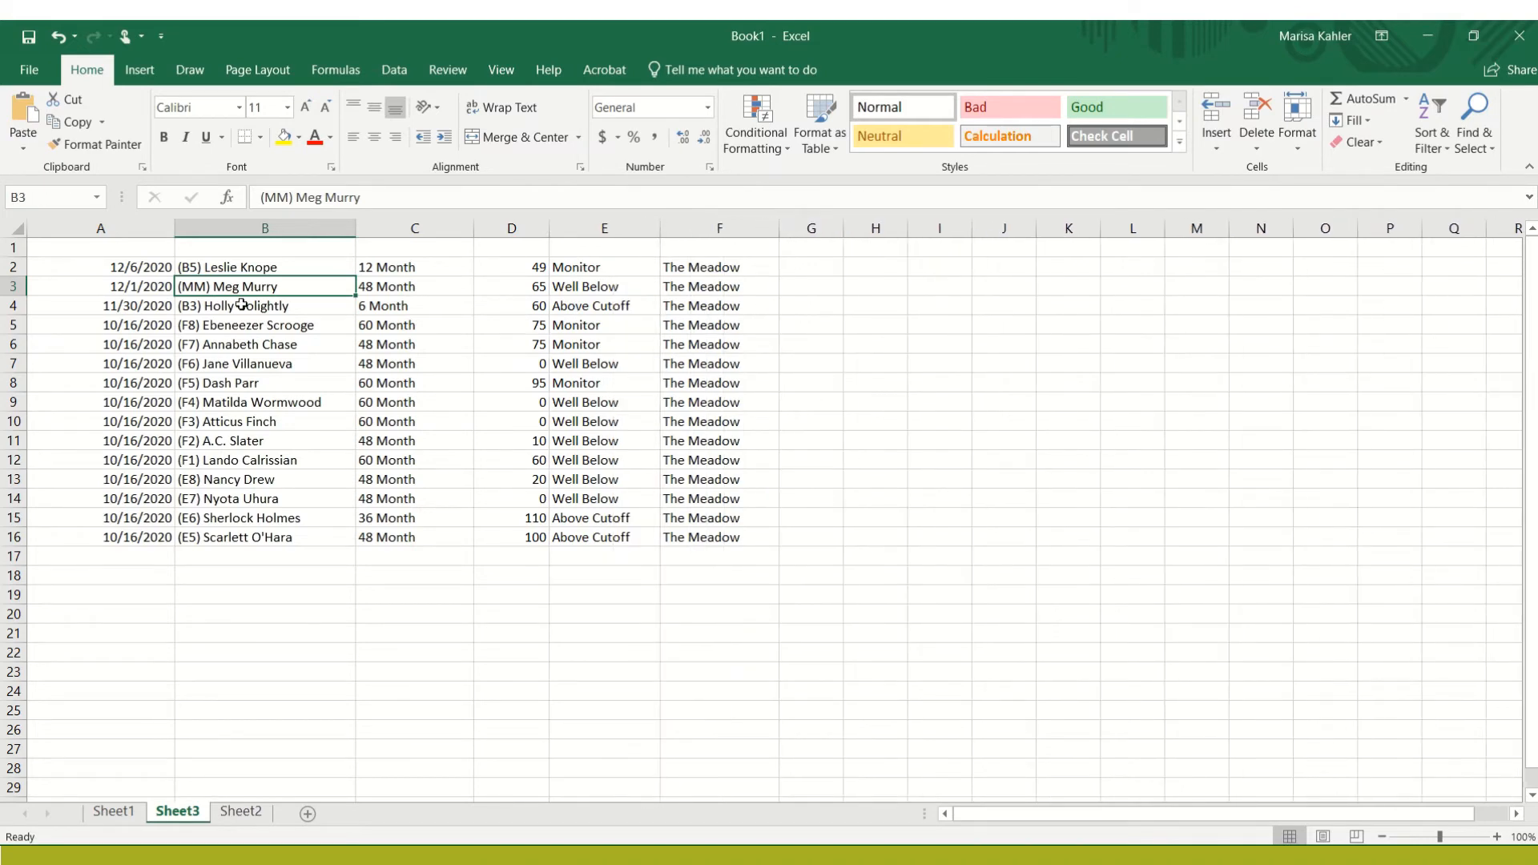
# Enter the column headings Date, Child Name, Interval, Score, Score Type and Program in cells A1 to F1
pyautogui.click(89, 248)
pyautogui.write('Date')
pyautogui.press('Tab')
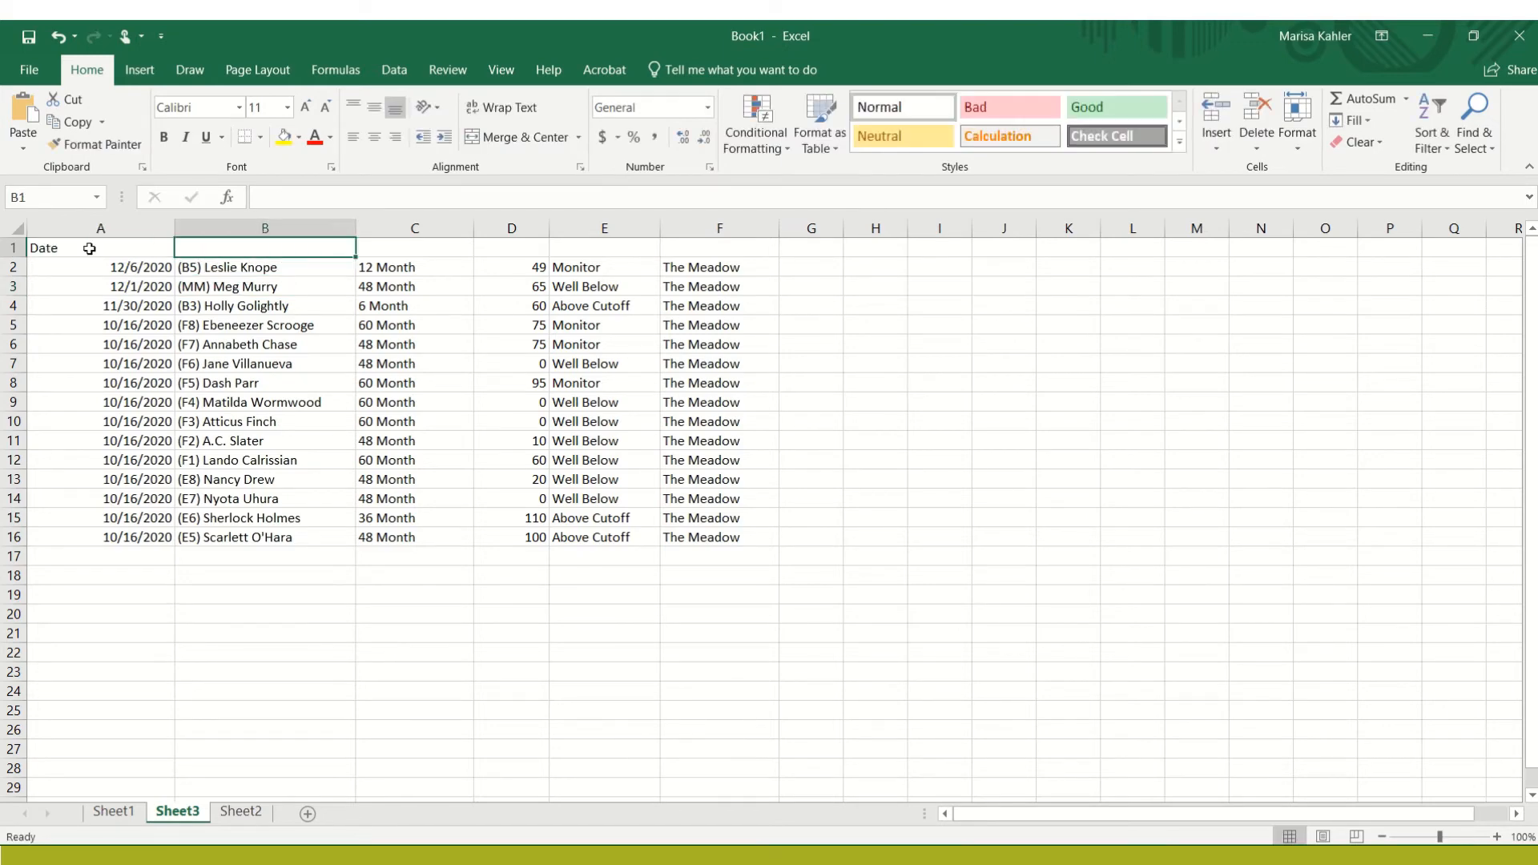
pyautogui.write('Child Name')
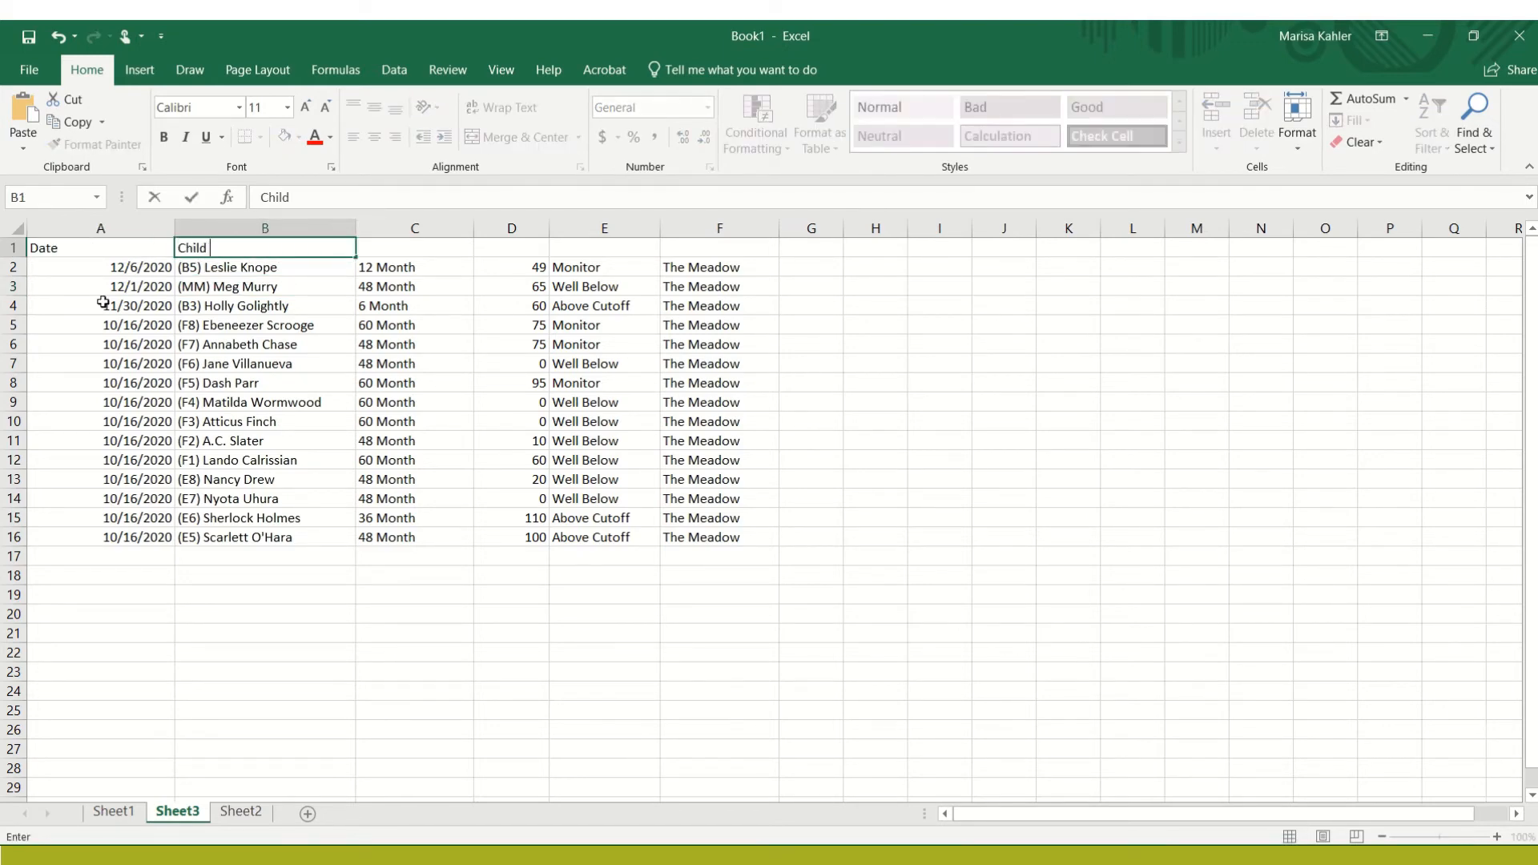
pyautogui.press('Tab')
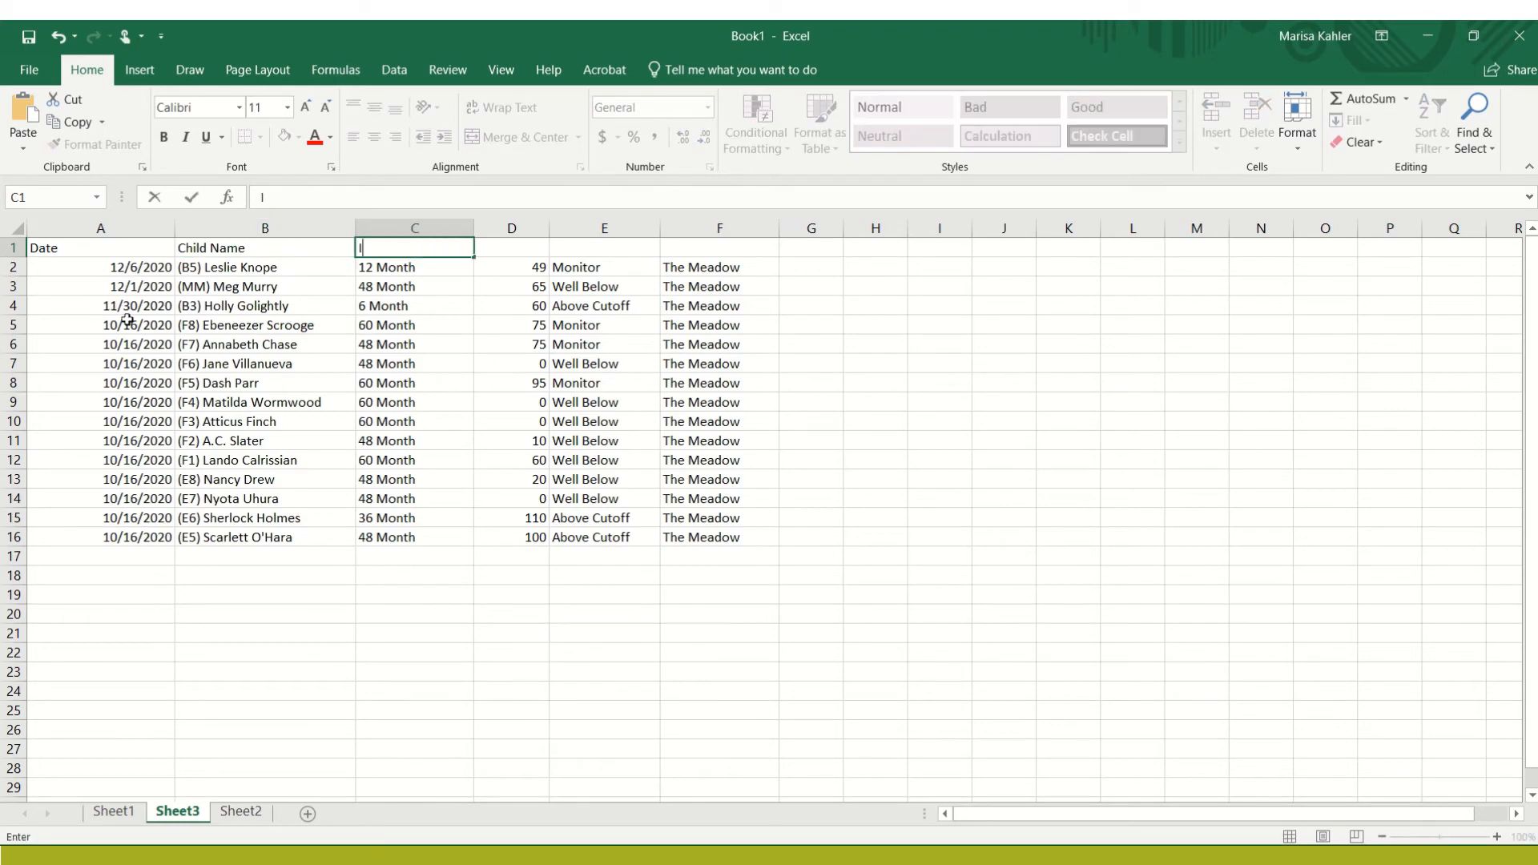
pyautogui.write('Interval')
pyautogui.press('Tab')
pyautogui.write('Score')
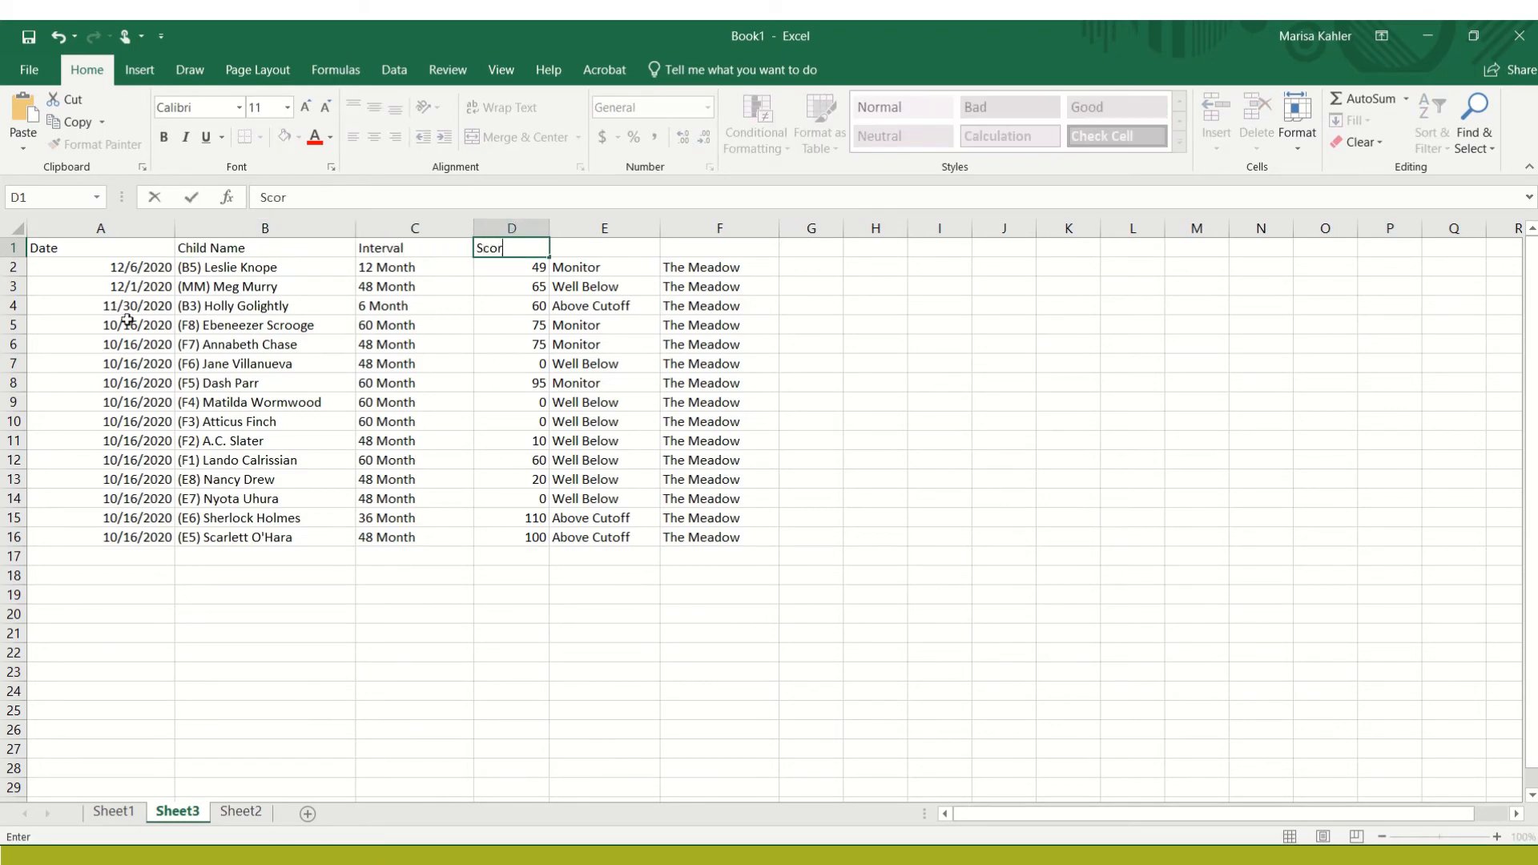
pyautogui.press('Tab')
pyautogui.write('Score Type')
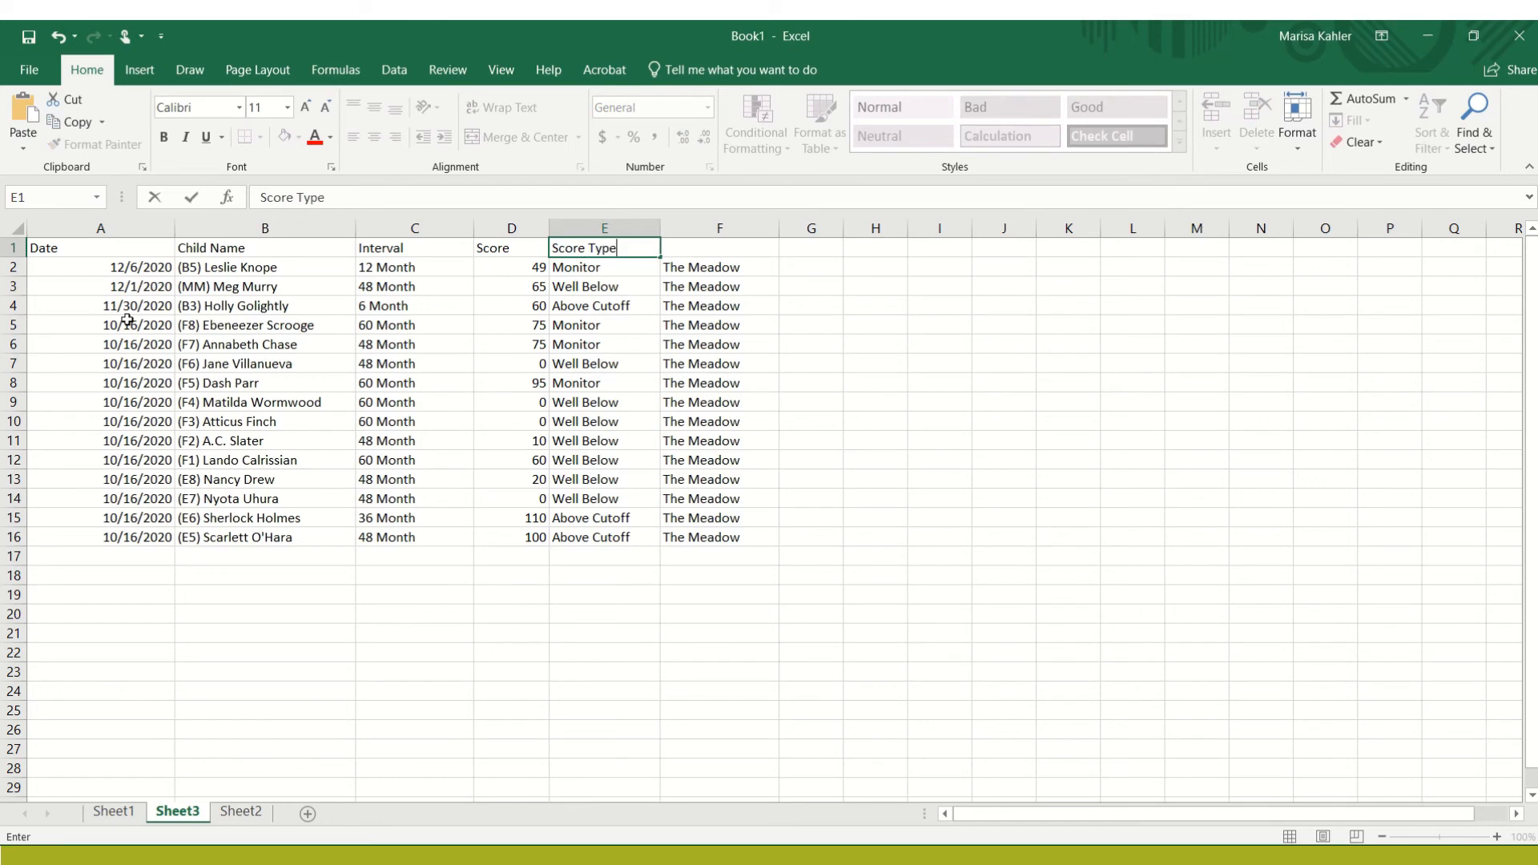
pyautogui.press('Tab')
pyautogui.write('Program')
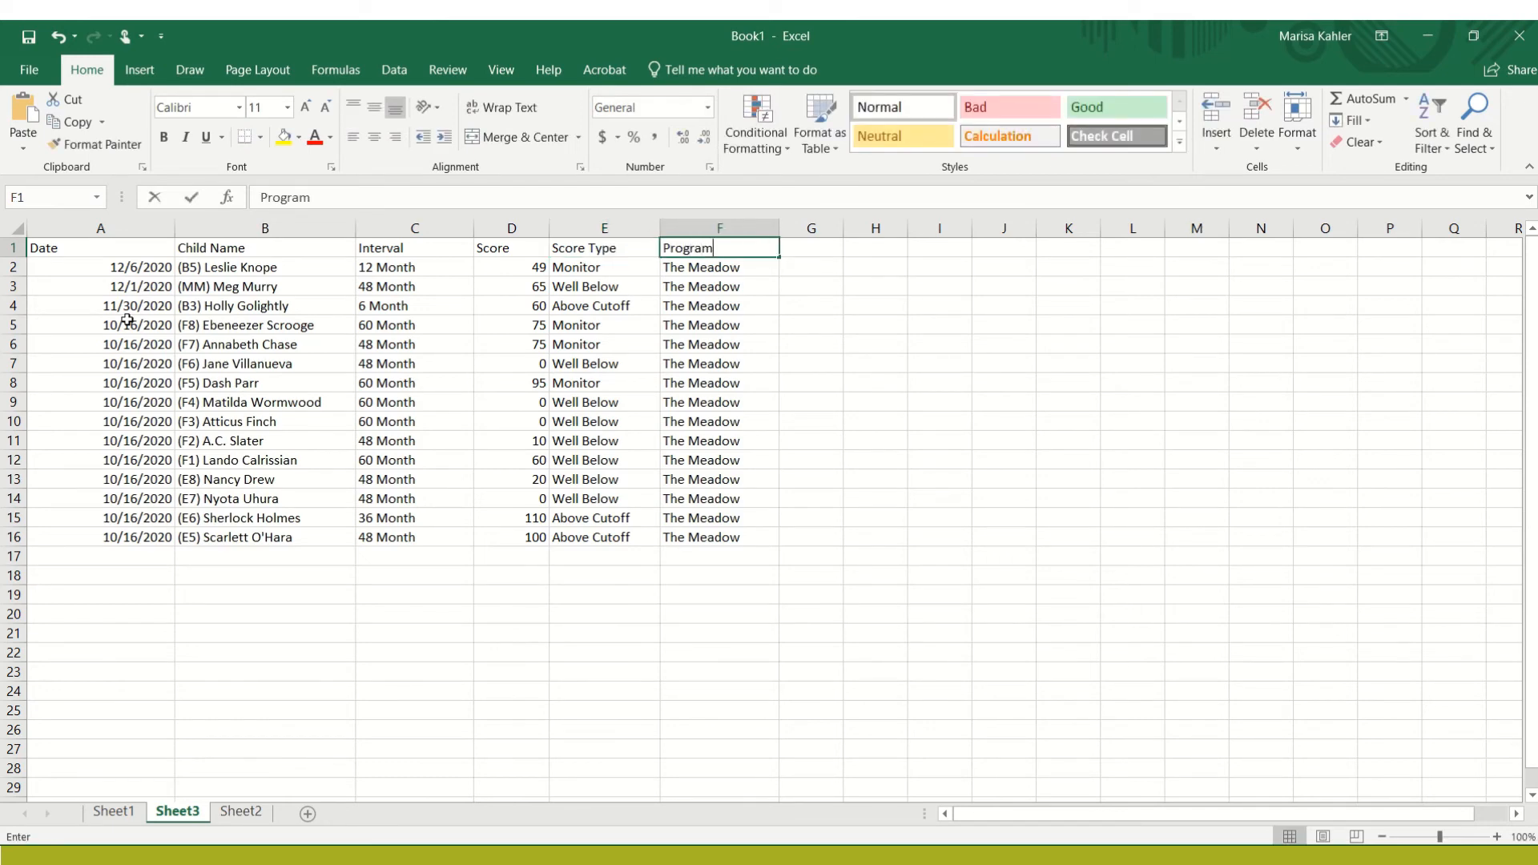
pyautogui.press('Return')
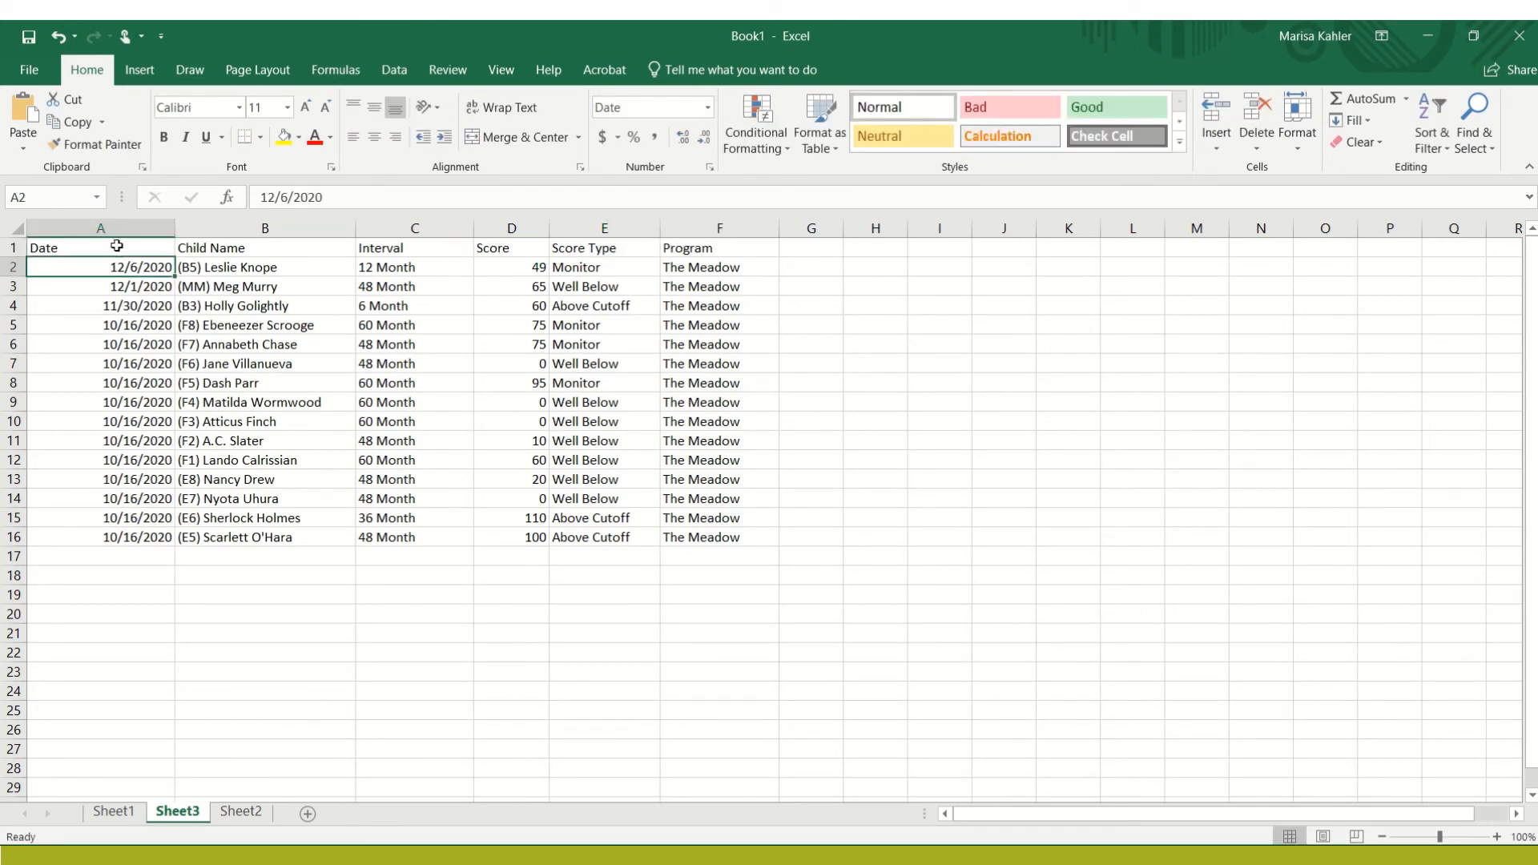
# Make the column headings in cells A1 to F1 bold
pyautogui.moveTo(117, 247); pyautogui.dragTo(719, 230)
pyautogui.hotkey('ctrl', 'b')
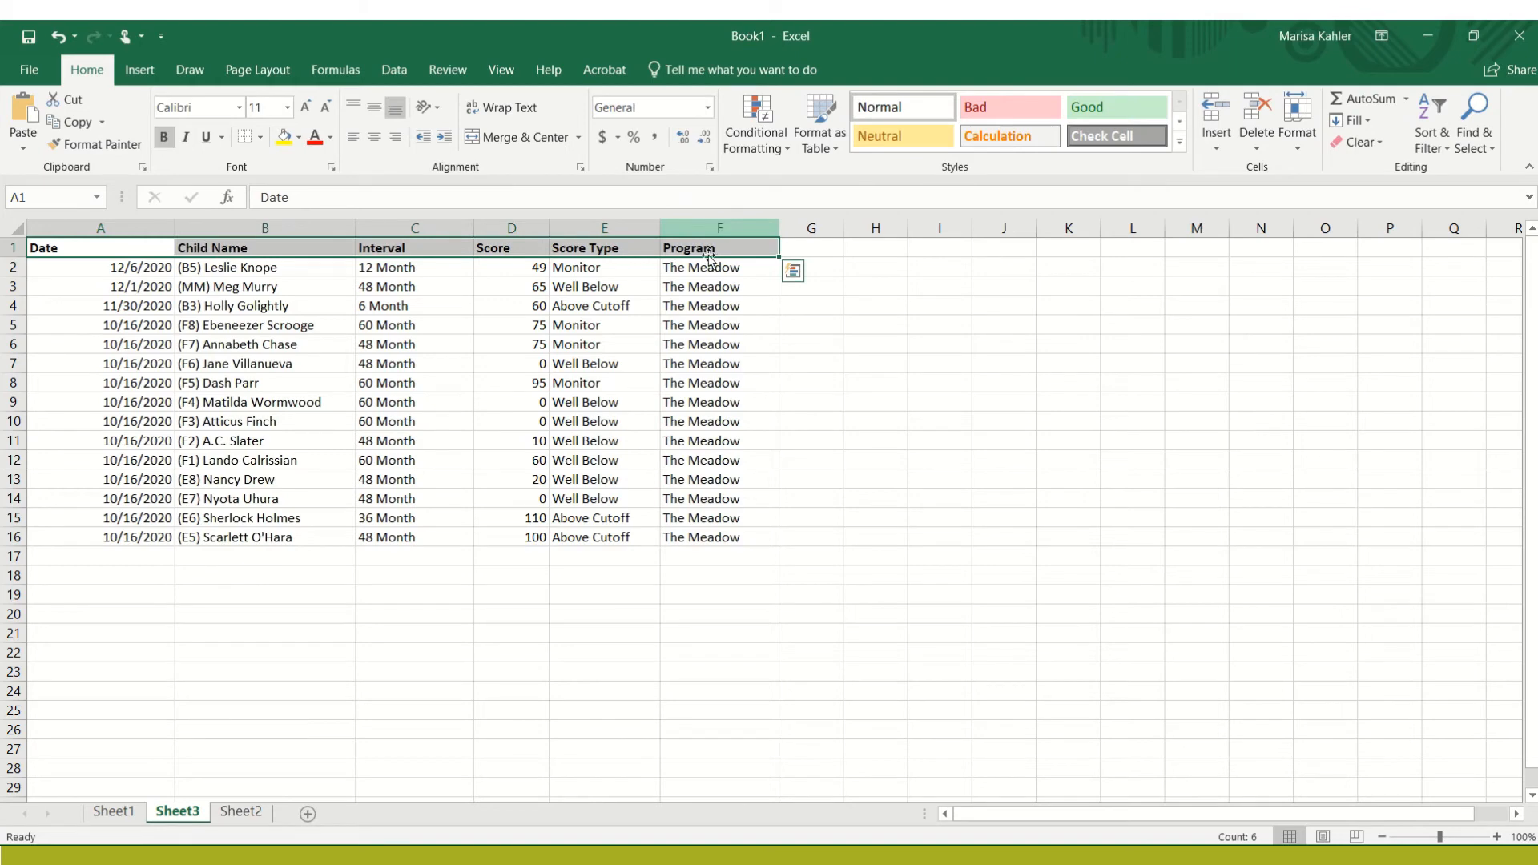
pyautogui.click(663, 573)
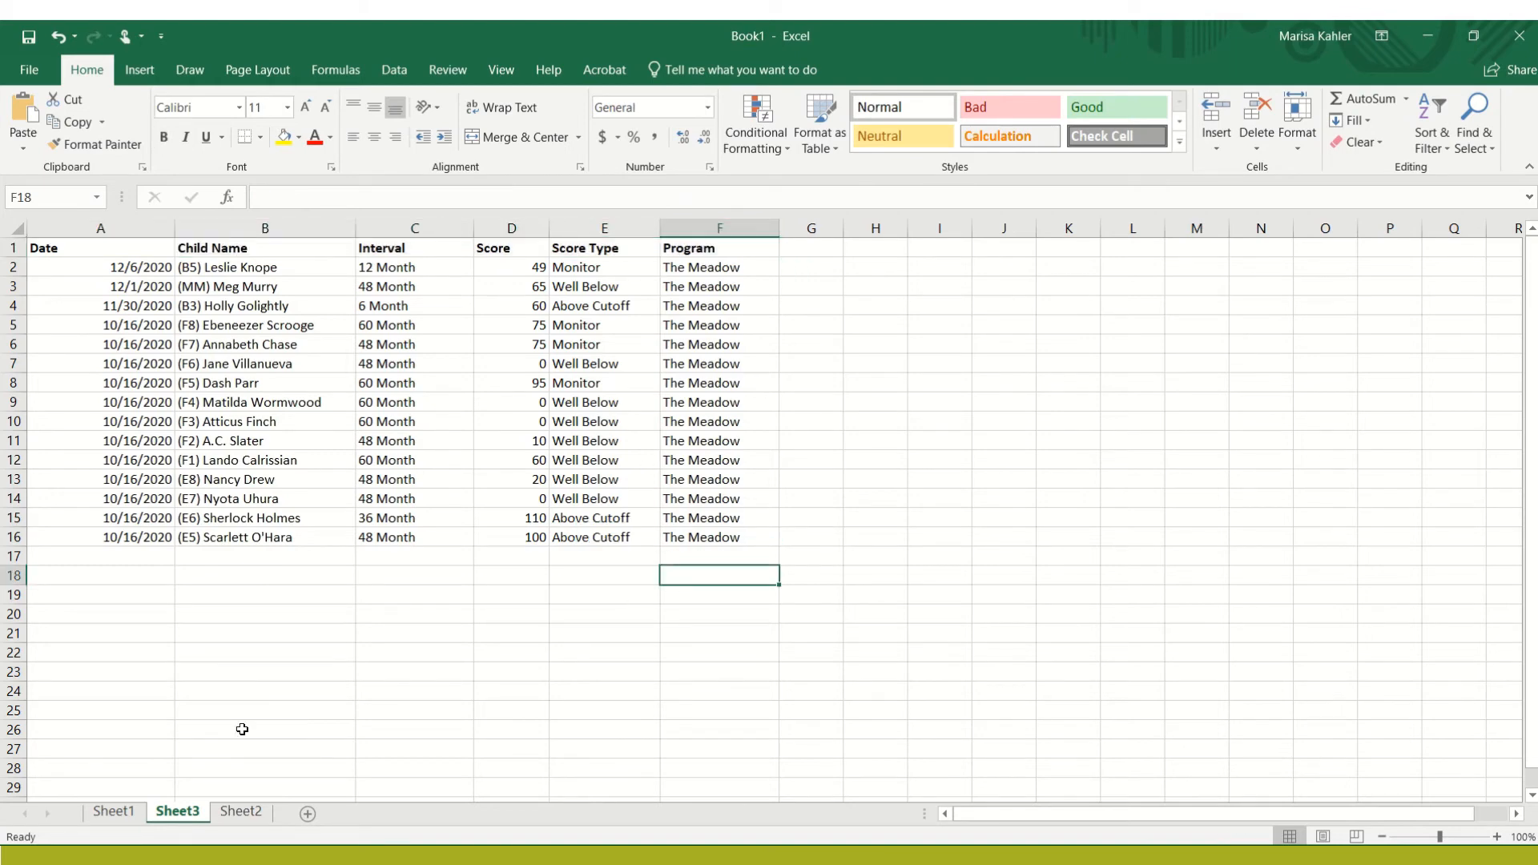
# Select cell A17 for the next batch, and copy all rows on page 2 of the screenings table in the browser's ASQ:SE Dashboard
pyautogui.click(124, 560)
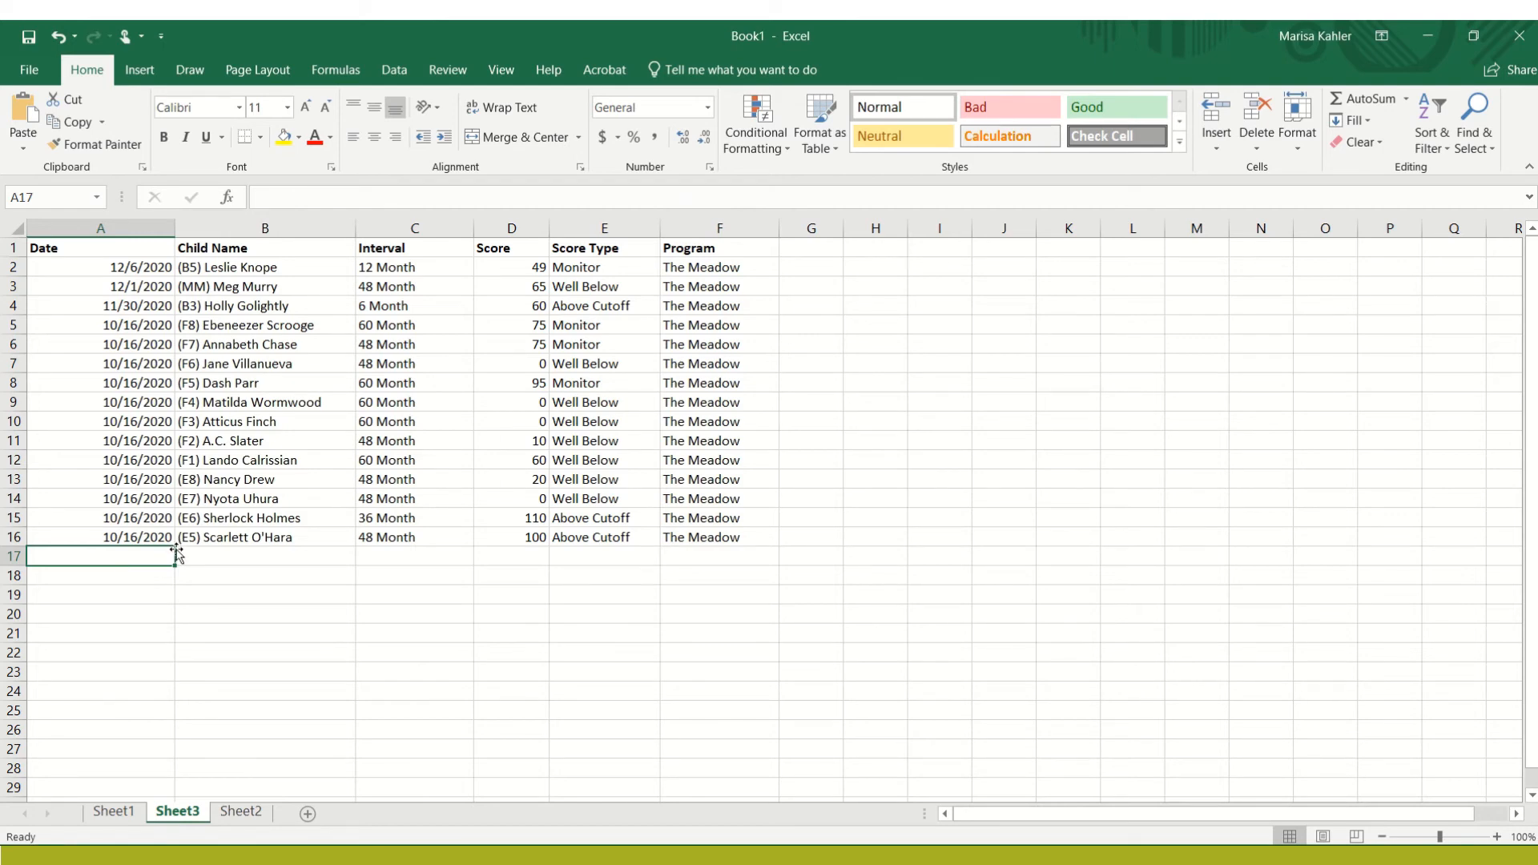
pyautogui.hotkey('alt', 'Tab')
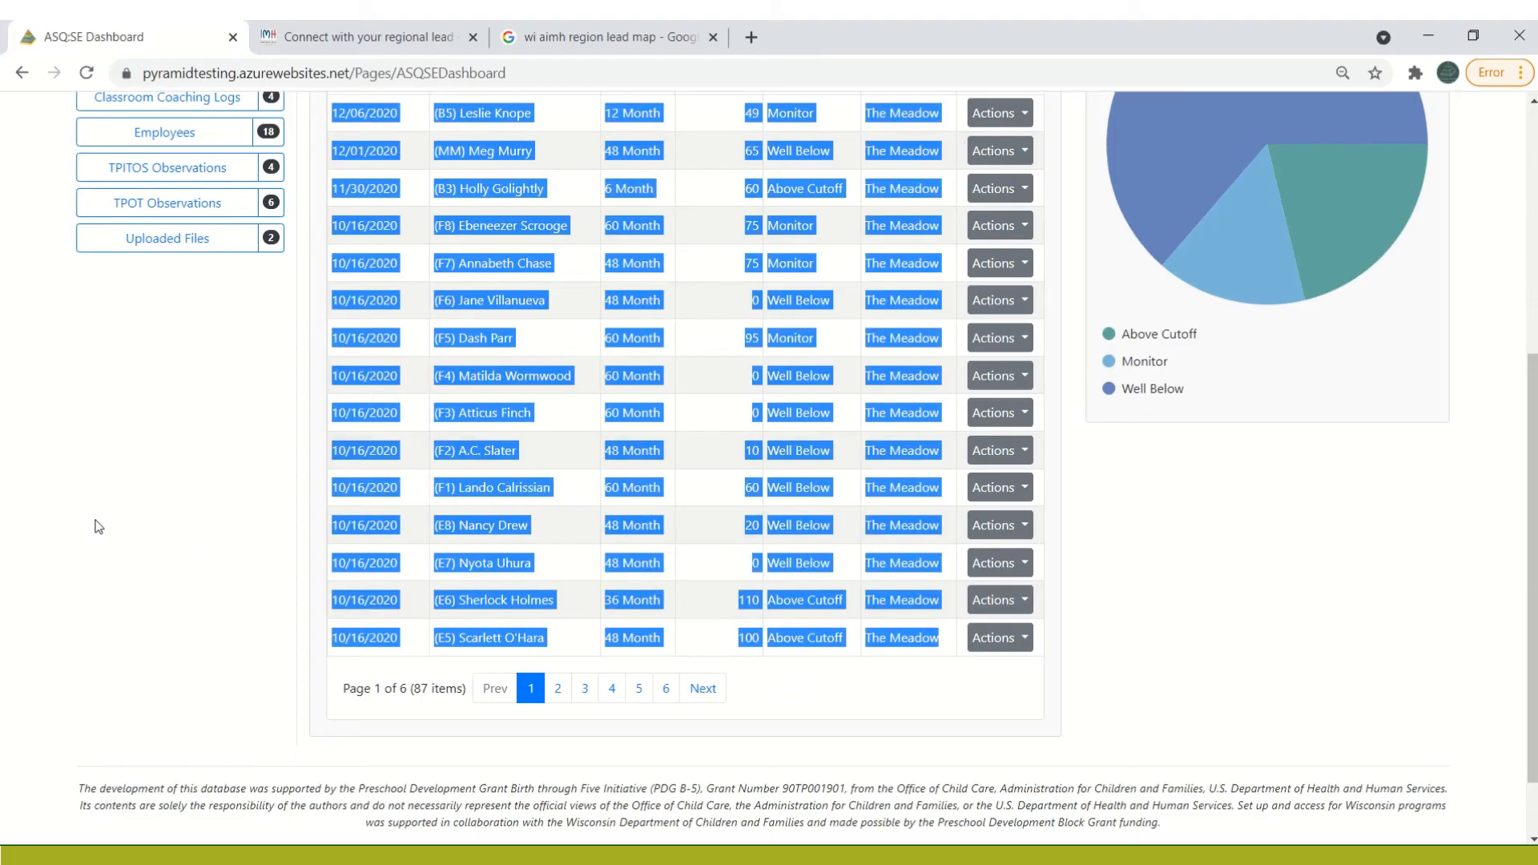
pyautogui.click(209, 519)
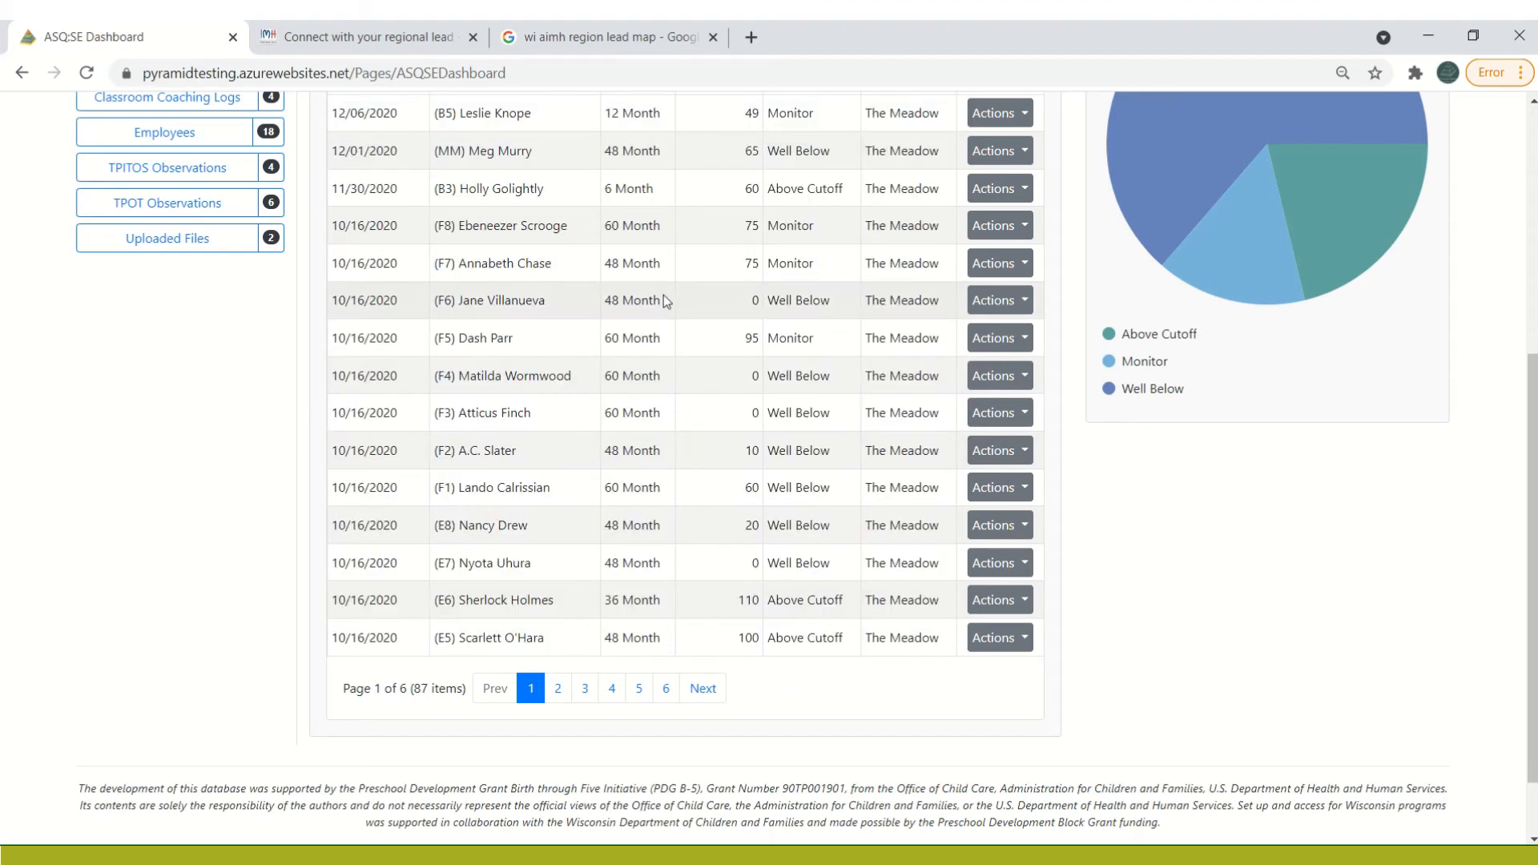
pyautogui.click(558, 690)
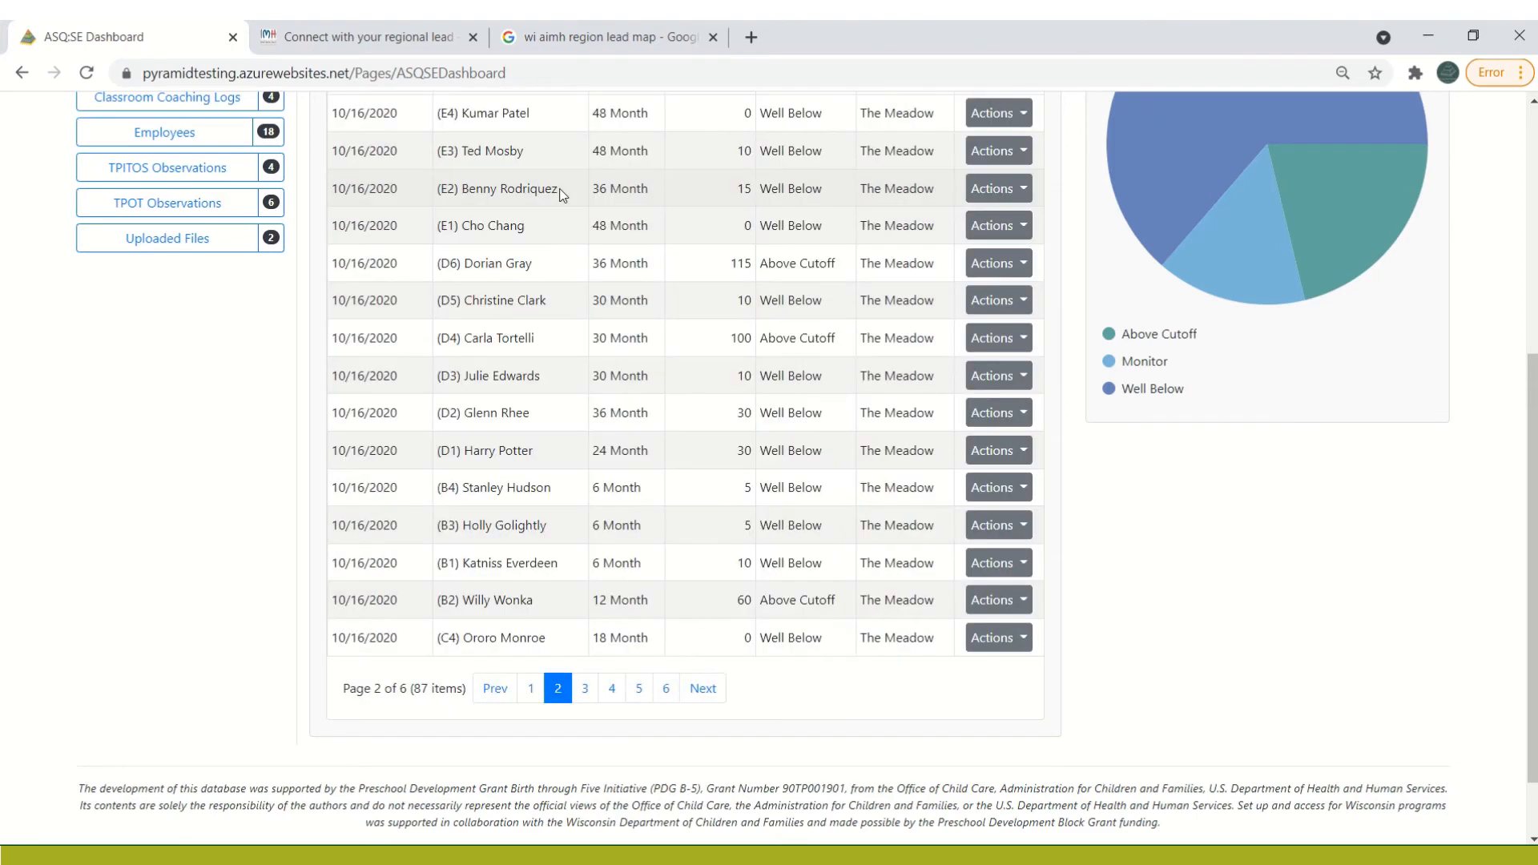
pyautogui.scroll(1, 1530, 506)
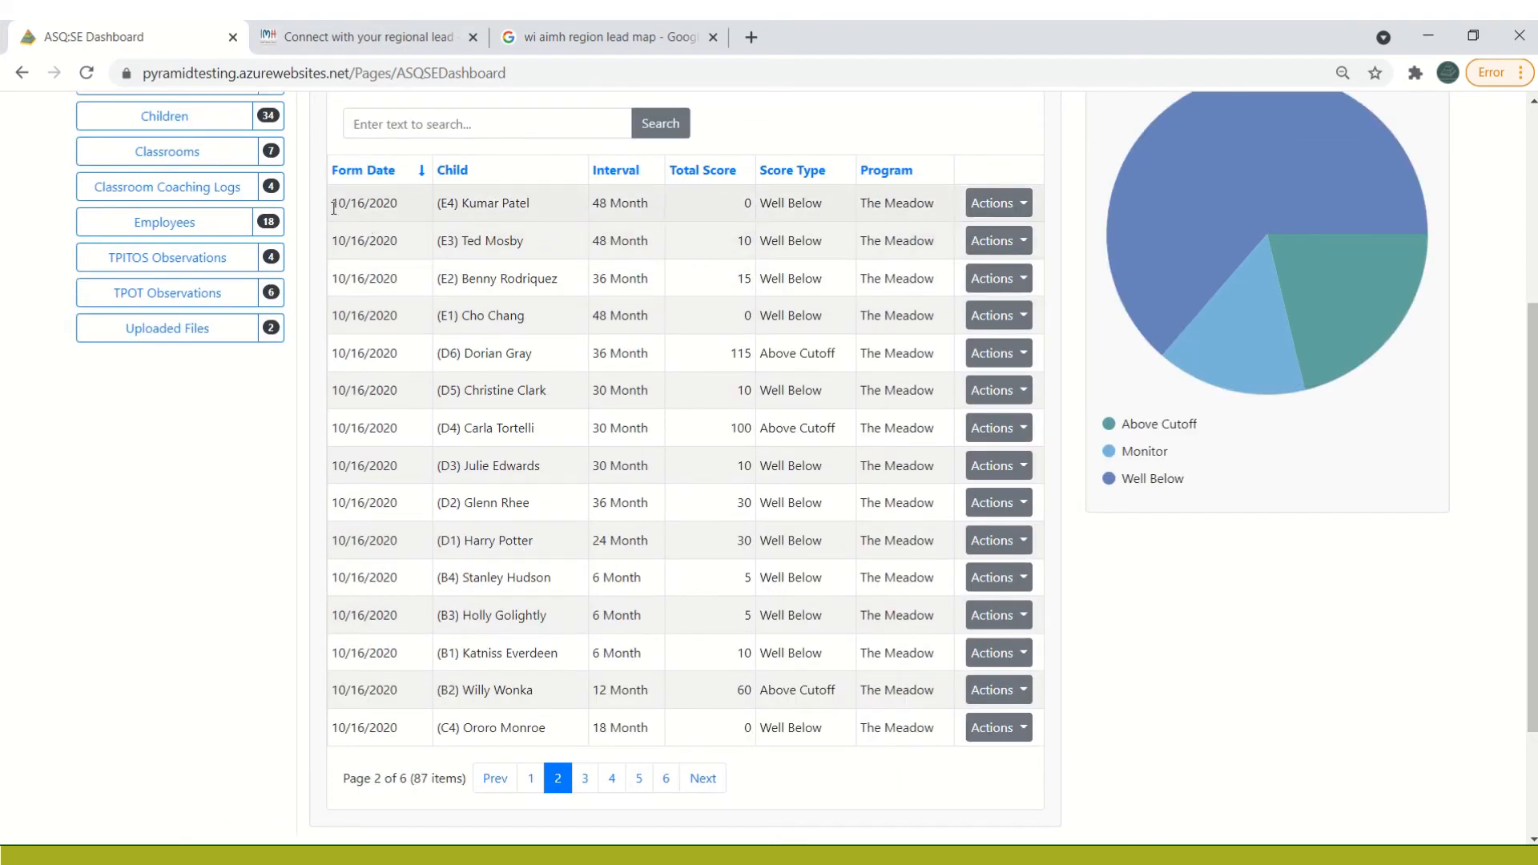
pyautogui.moveTo(333, 208); pyautogui.dragTo(931, 716)
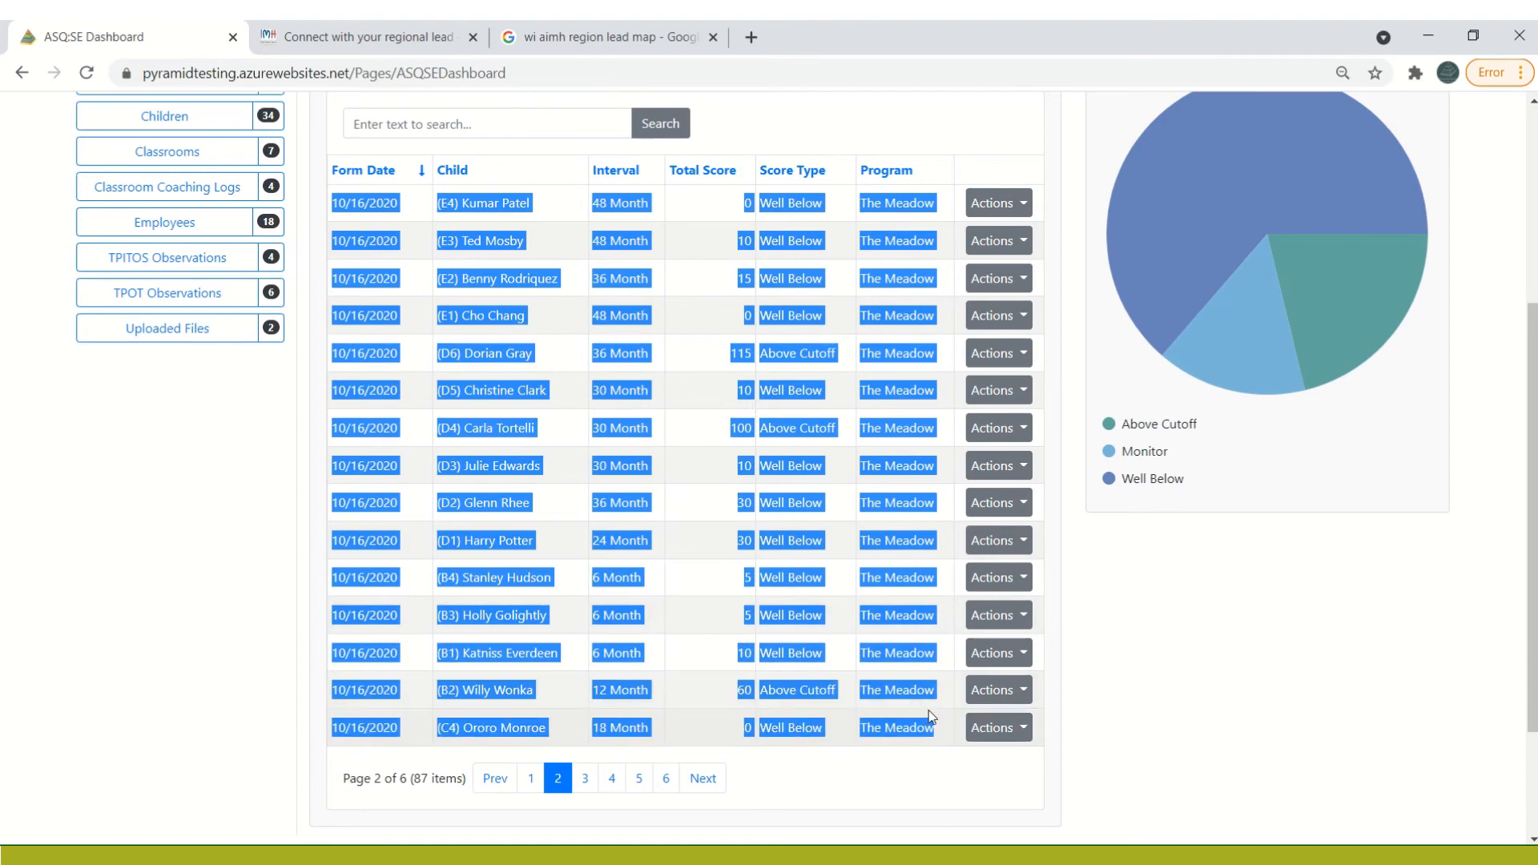
pyautogui.rightClick(912, 696)
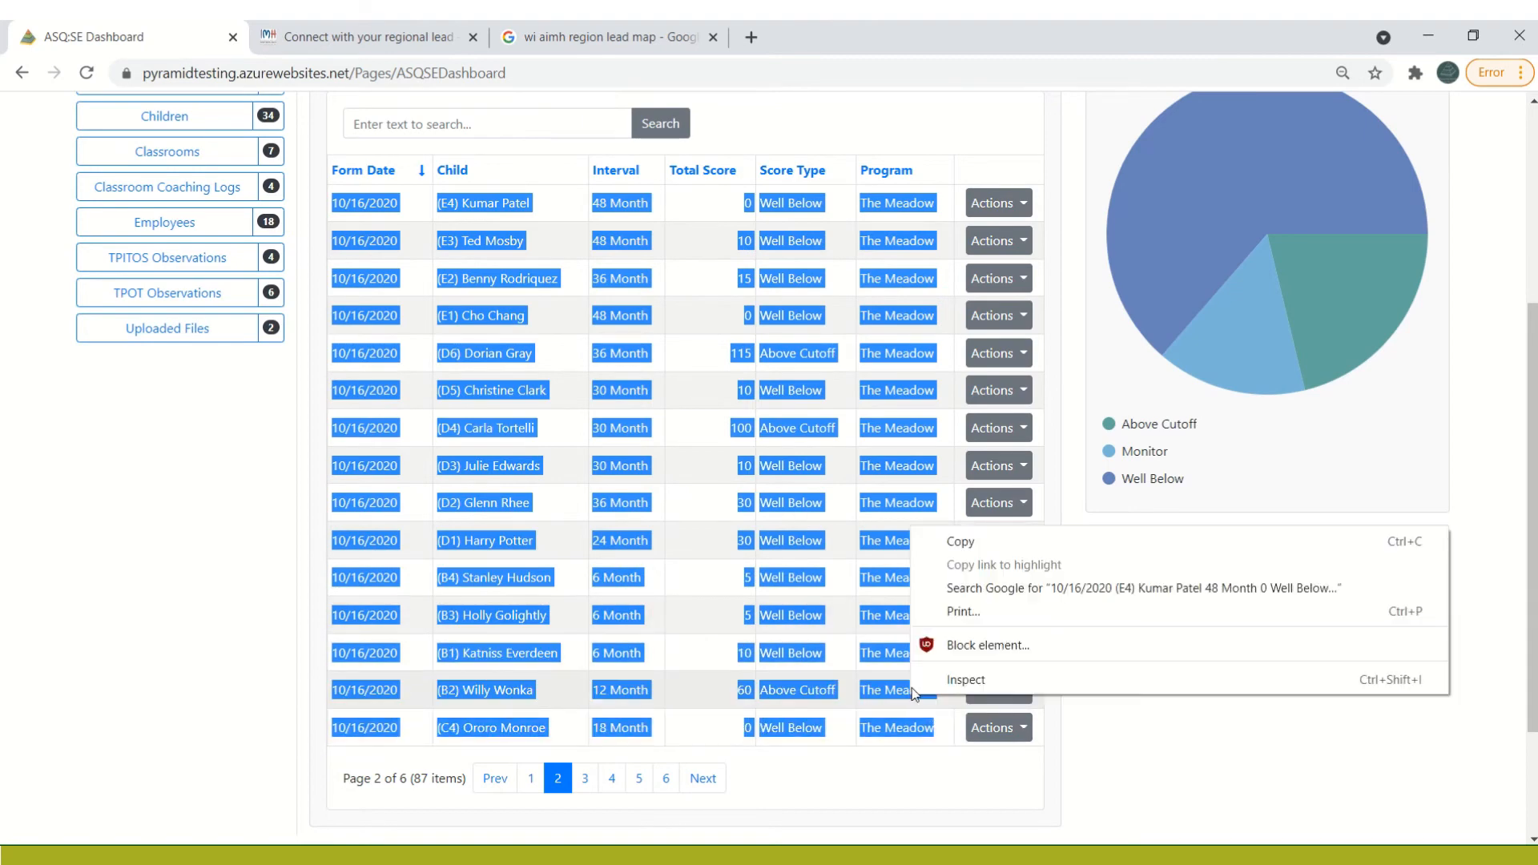
pyautogui.click(1007, 540)
# Switch to the Excel workbook Book1, paste the copied rows as Text at cell A17, and select empty cell A32 below them
pyautogui.hotkey('alt', 'Tab')
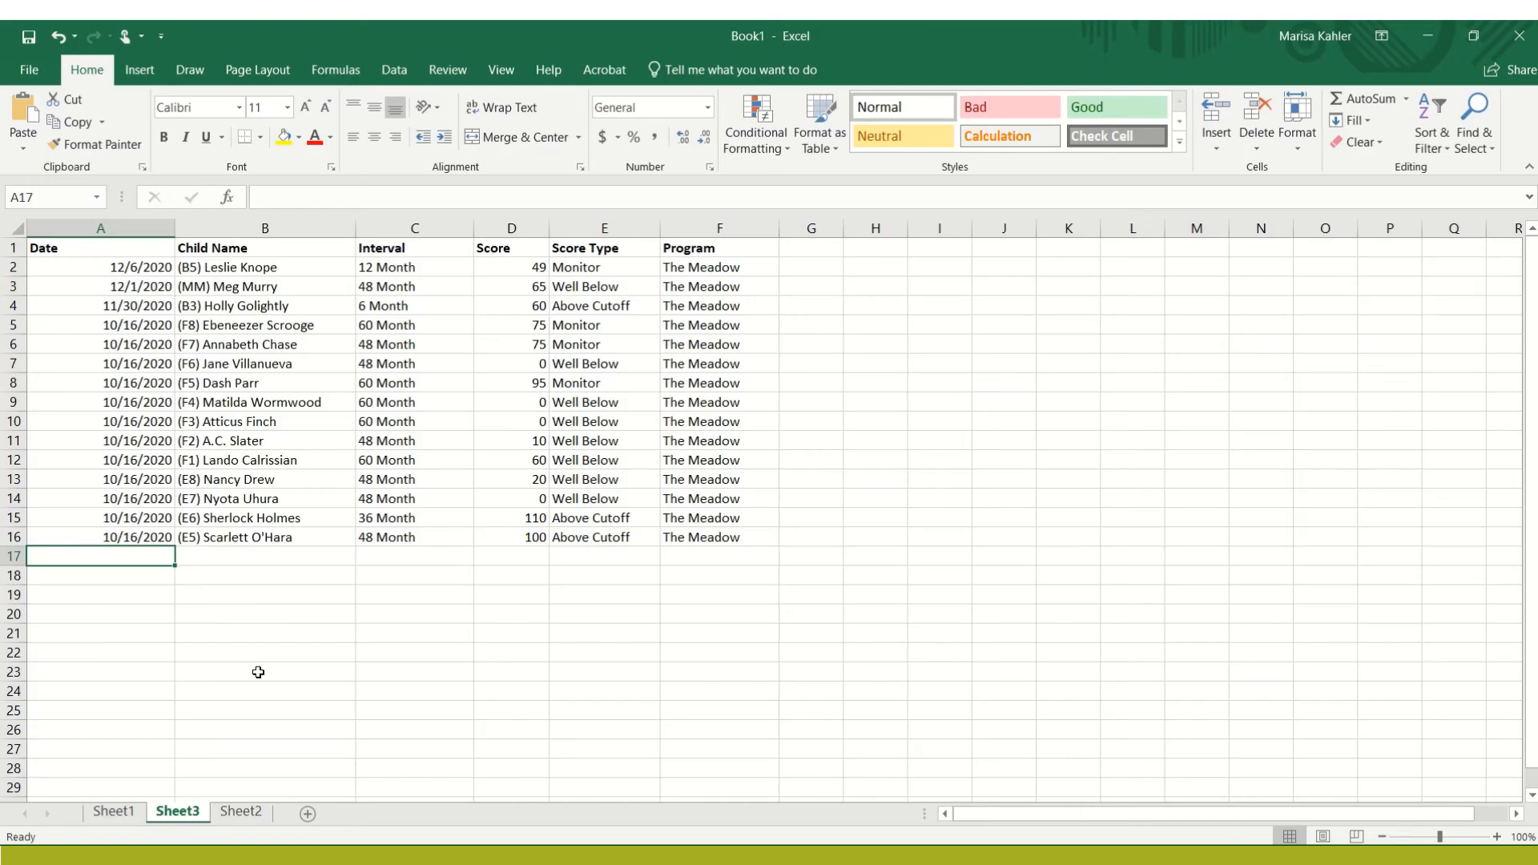
pyautogui.rightClick(135, 559)
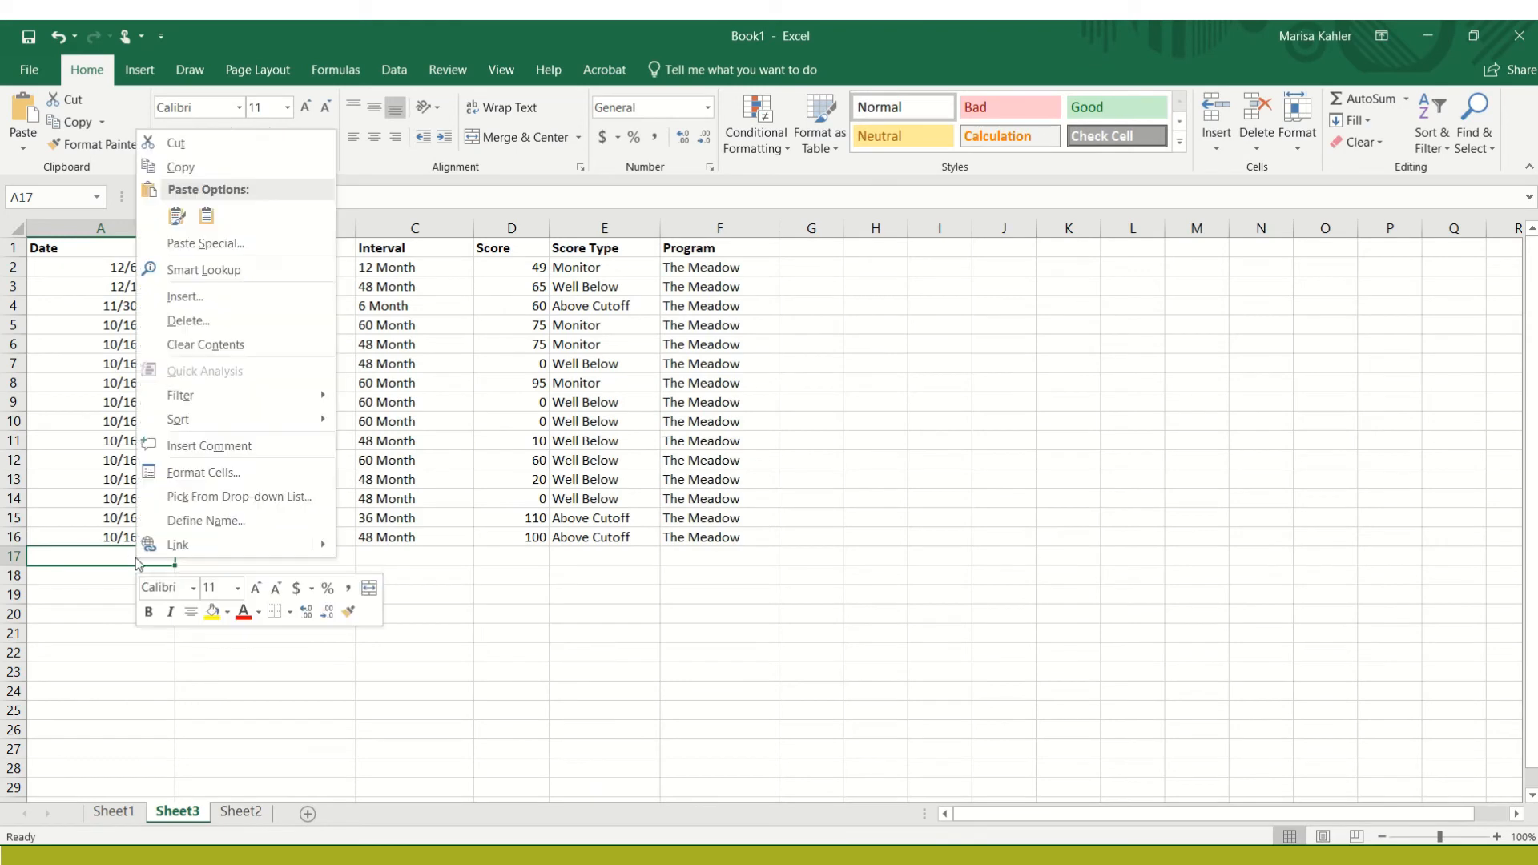
pyautogui.click(193, 243)
pyautogui.click(115, 155)
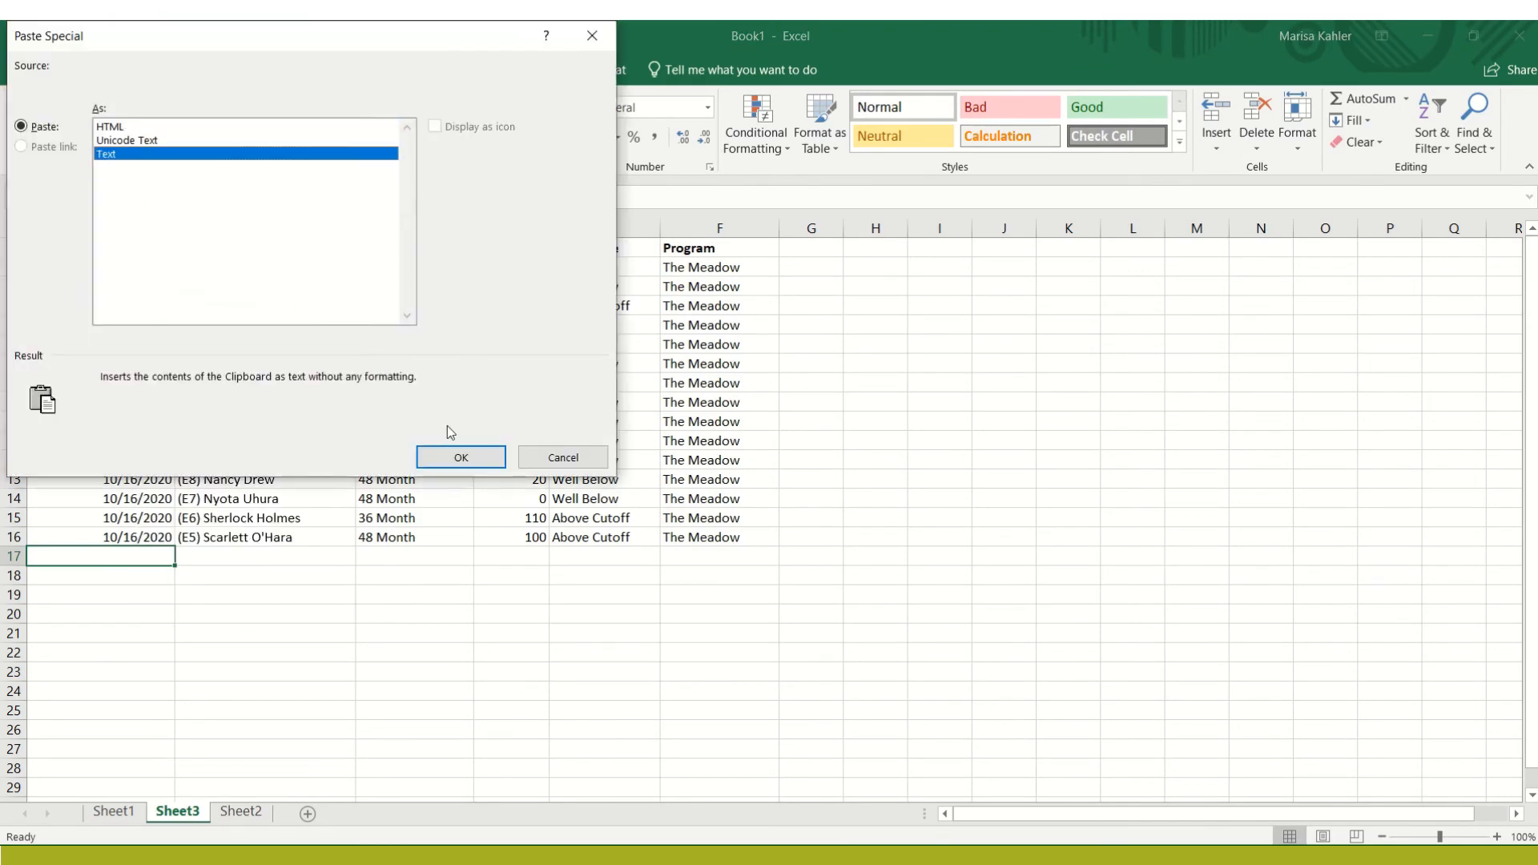
pyautogui.click(443, 455)
pyautogui.click(551, 631)
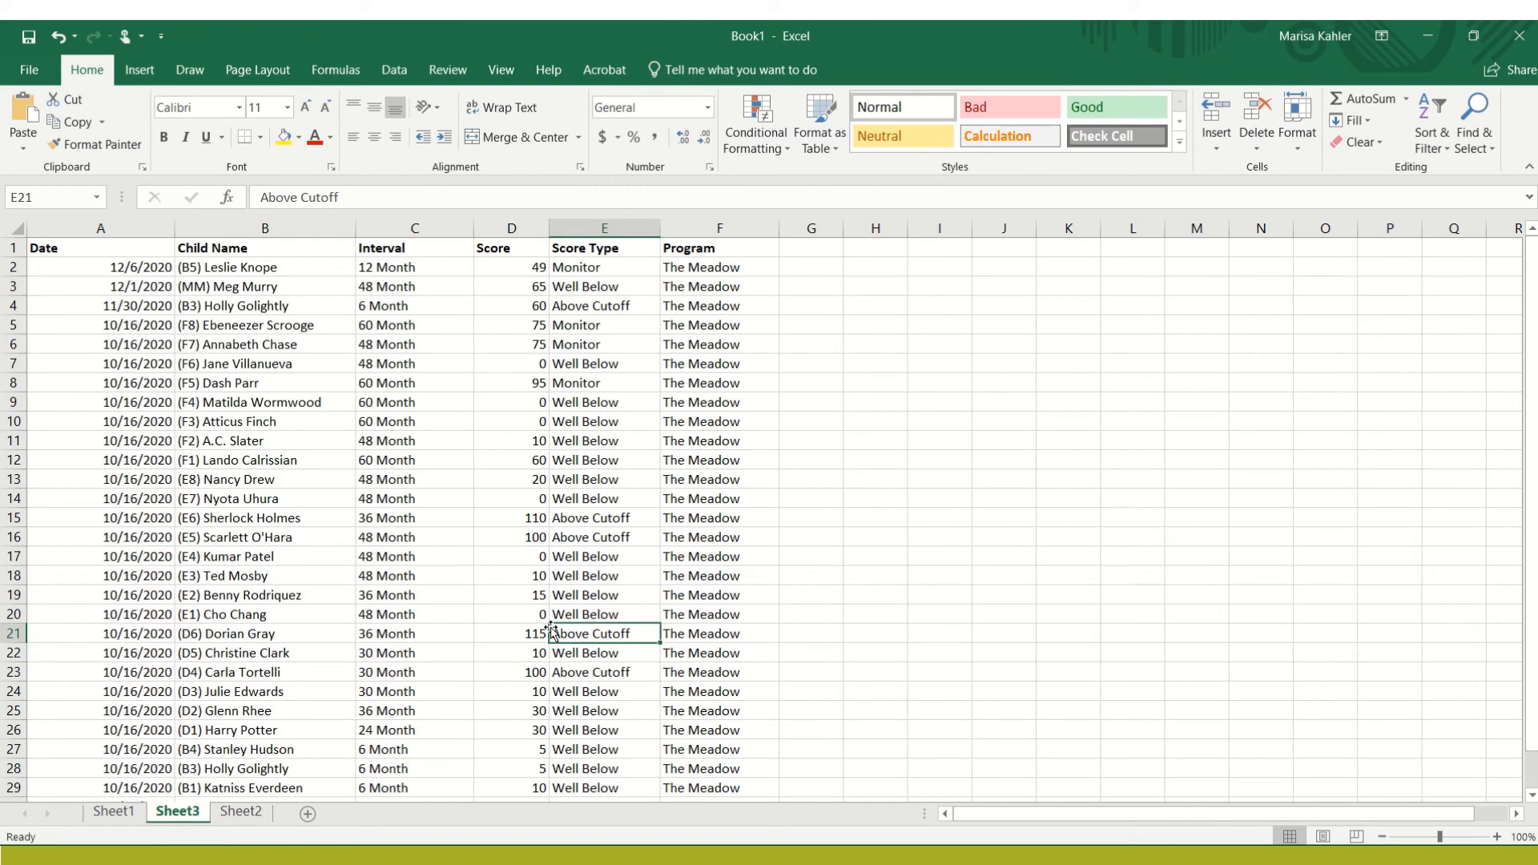
pyautogui.press('Down')
pyautogui.press('Down')
pyautogui.press('Down')
pyautogui.press('Down')
pyautogui.press('Down')
pyautogui.press('Down')
pyautogui.press('Down')
pyautogui.press('Down')
pyautogui.press('Down')
pyautogui.press('Down')
pyautogui.press('Down')
pyautogui.press('Down')
pyautogui.press('Down')
pyautogui.press('Down')
pyautogui.press('Home')
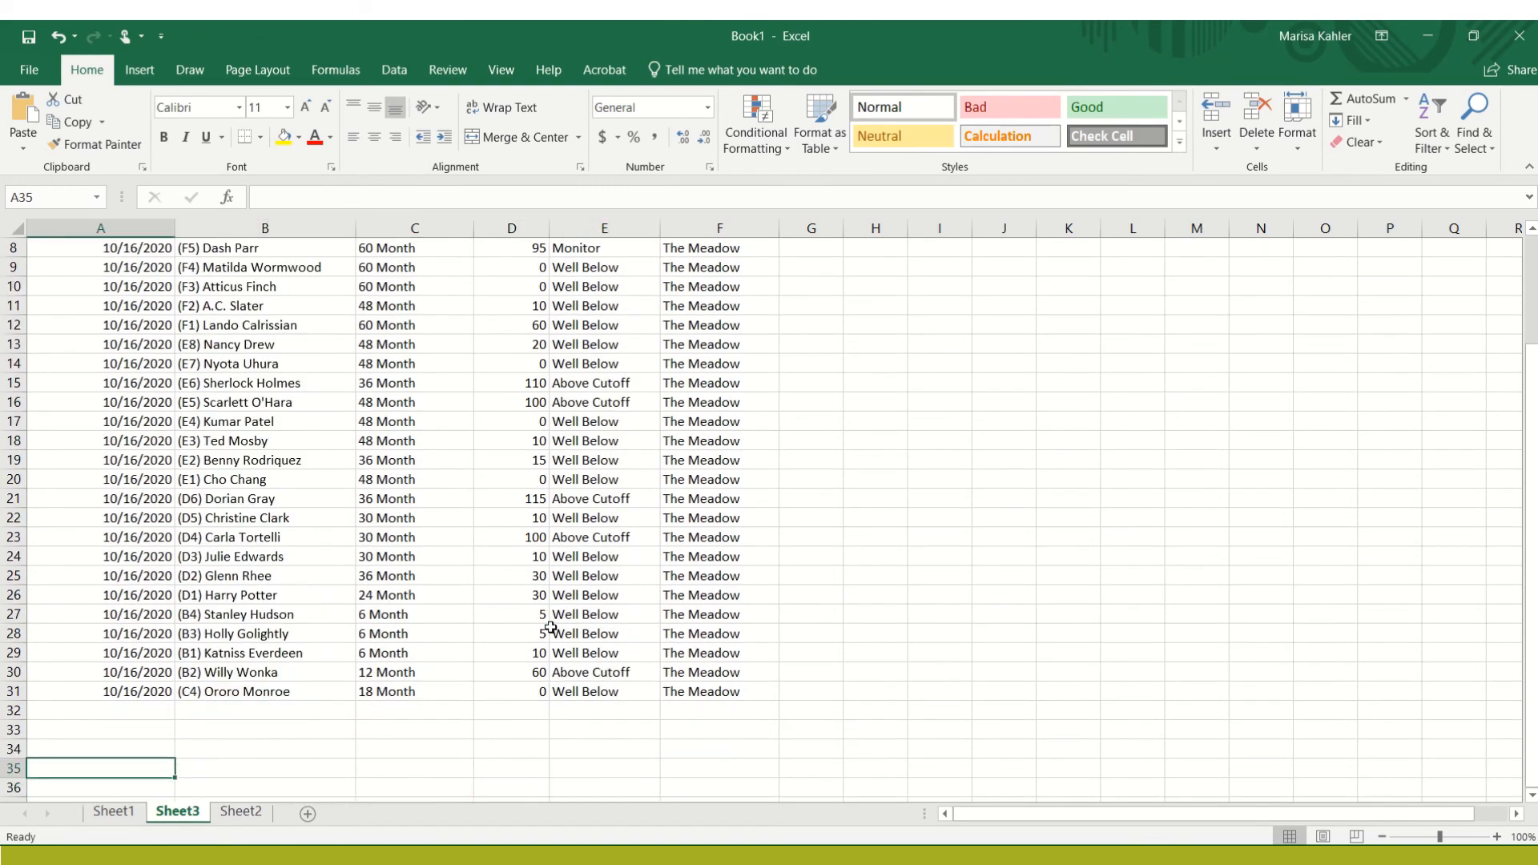
pyautogui.press('Up')
pyautogui.press('Up')
pyautogui.press('Up')
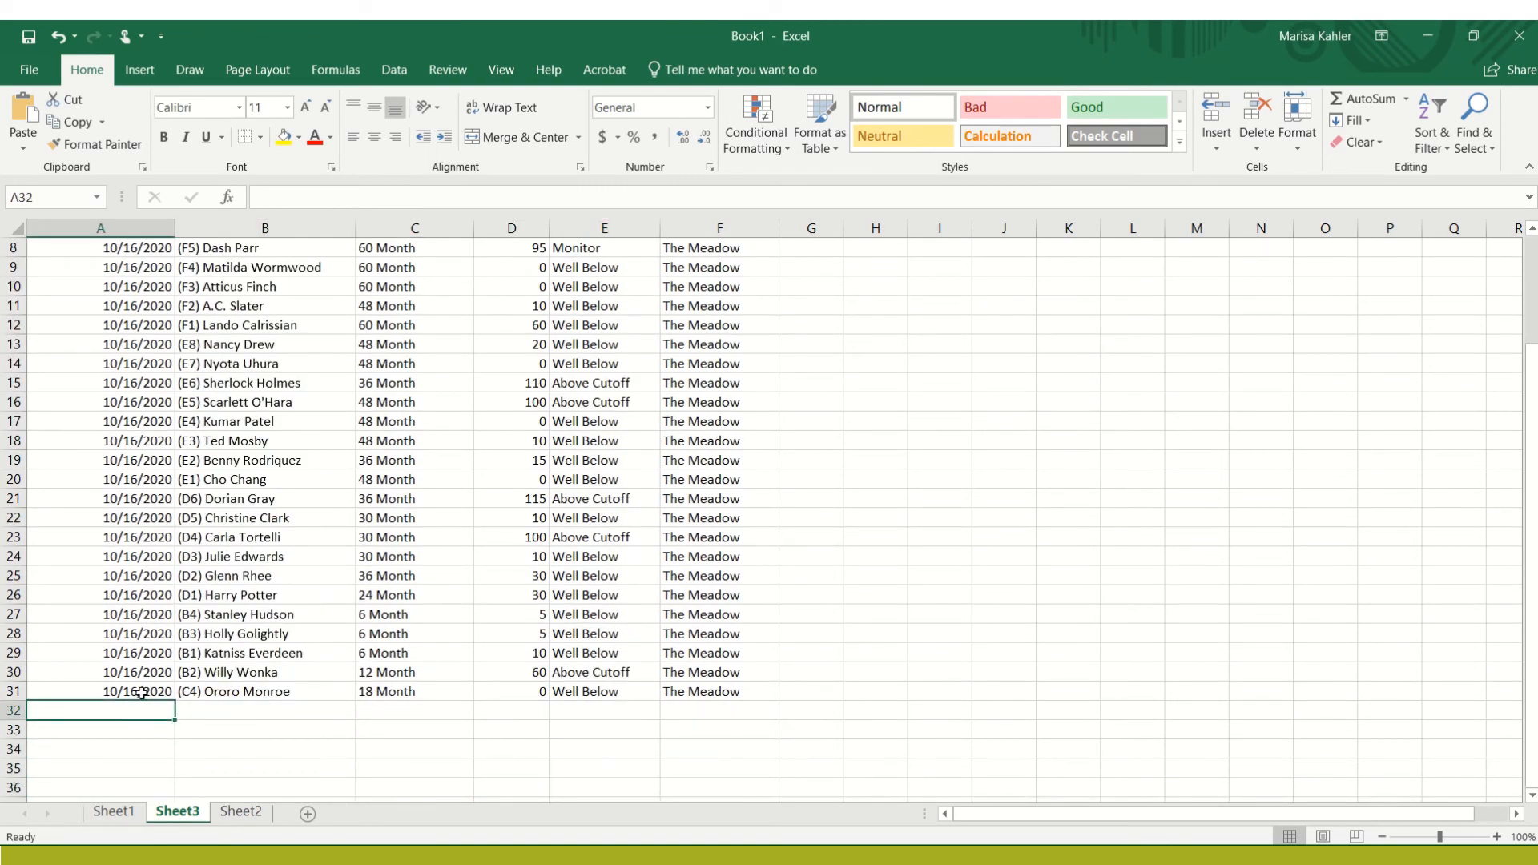
# Switch to the browser's ASQ:SE Dashboard and copy only the three 10/16/2020 rows on page 3 of the screenings table
pyautogui.hotkey('alt', 'Tab')
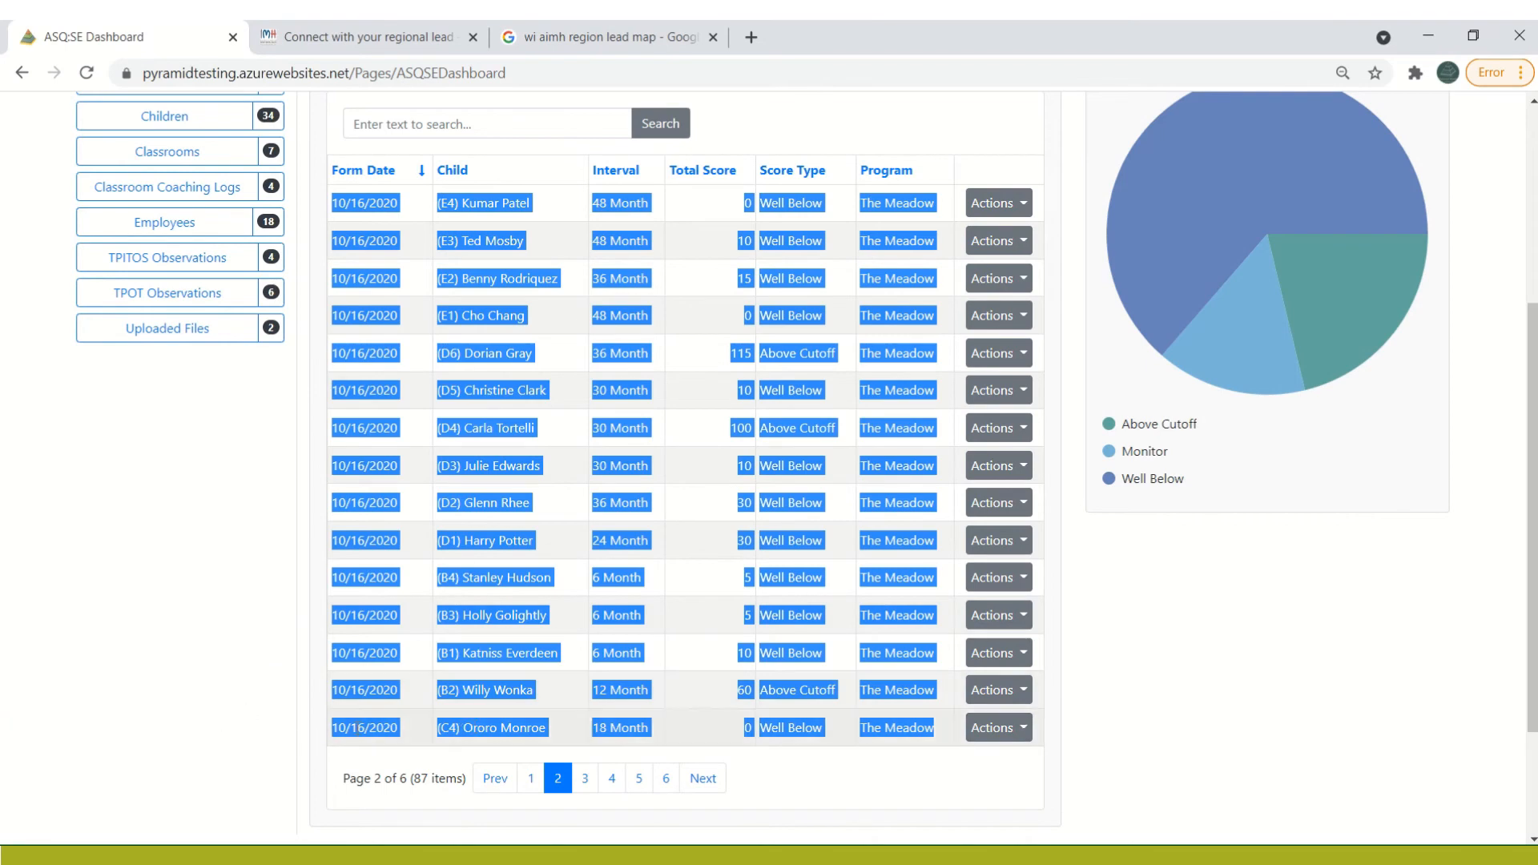
pyautogui.click(406, 729)
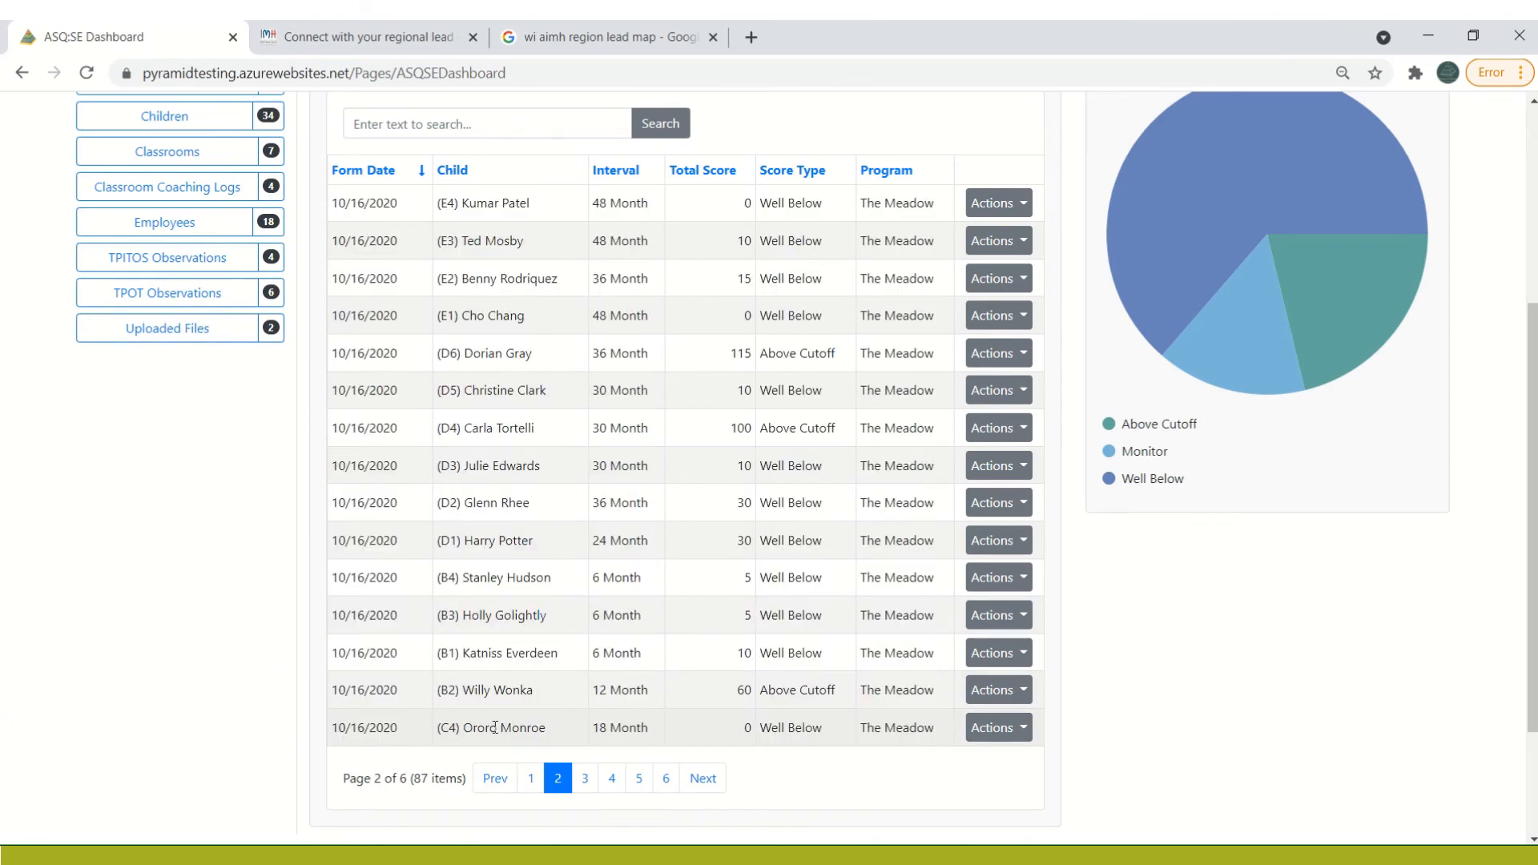
pyautogui.click(586, 779)
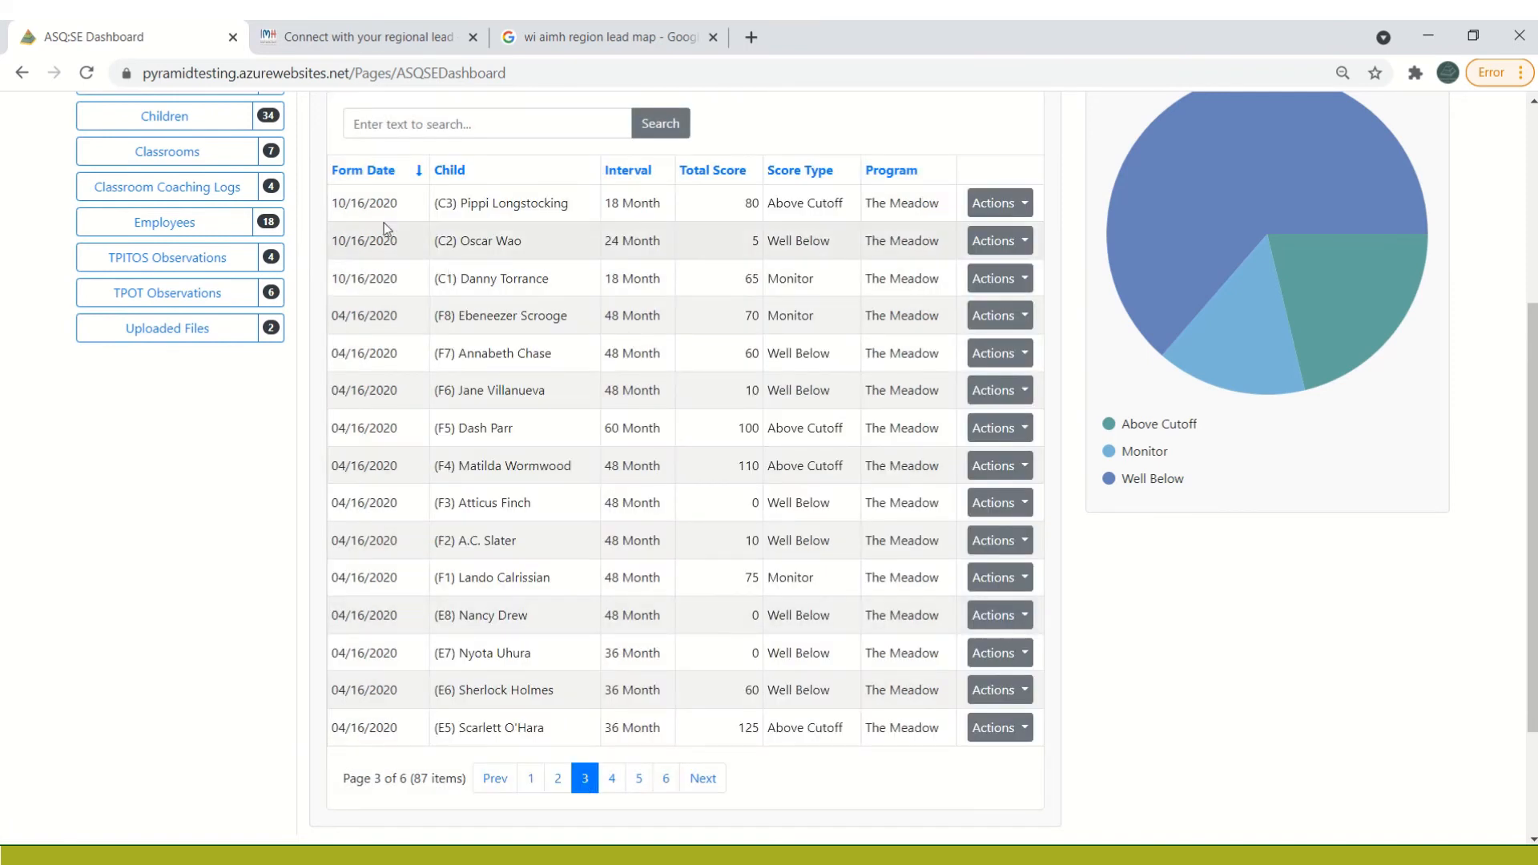
pyautogui.moveTo(333, 206); pyautogui.dragTo(948, 278)
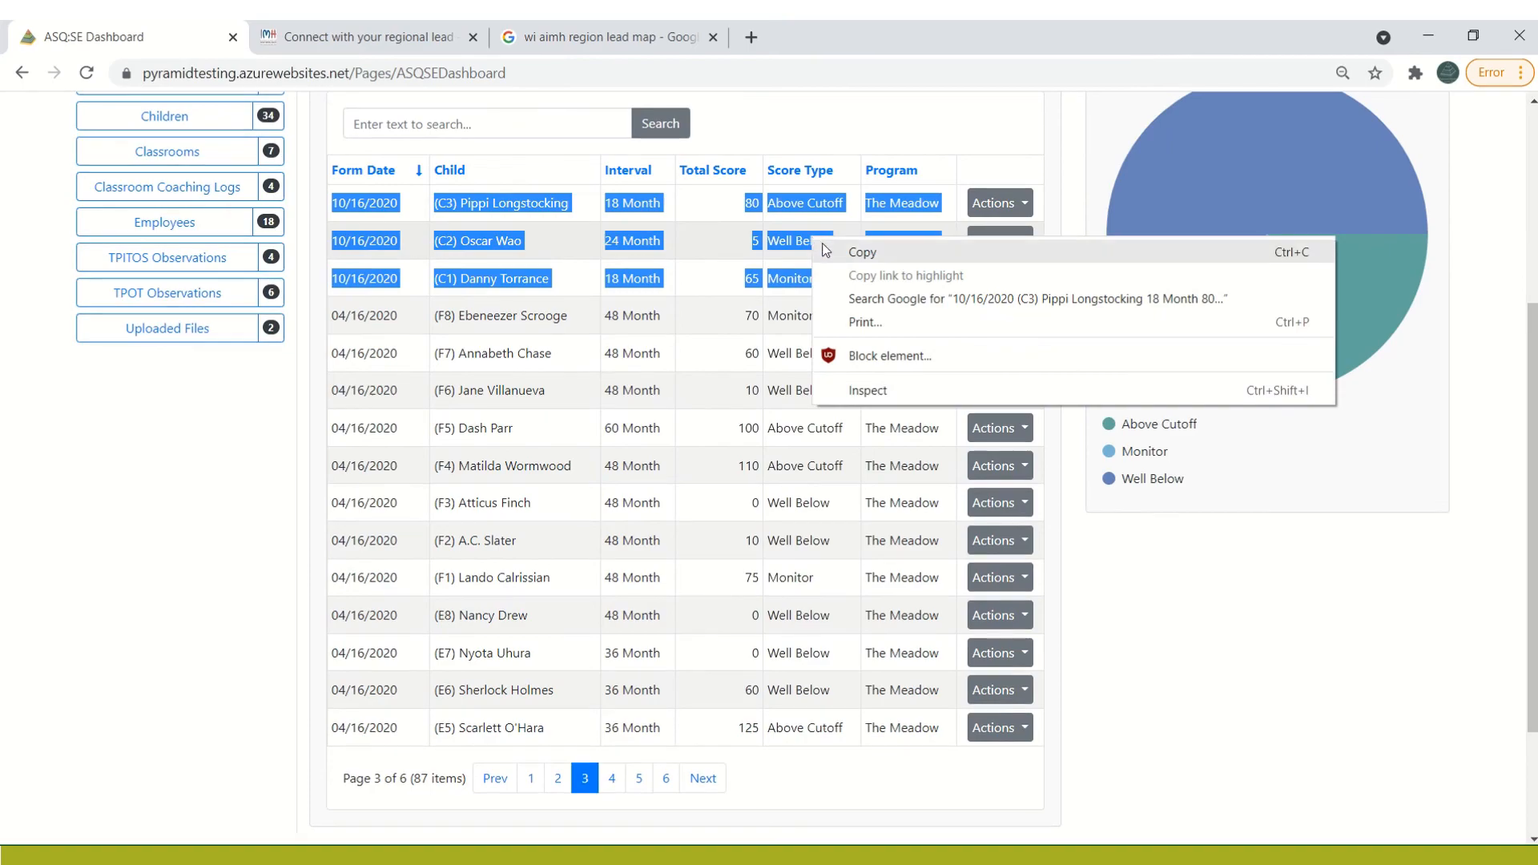
pyautogui.click(823, 244)
# Switch back to the Excel workbook Book1 and paste the three copied rows as Text at cell A32
pyautogui.hotkey('alt', 'Tab')
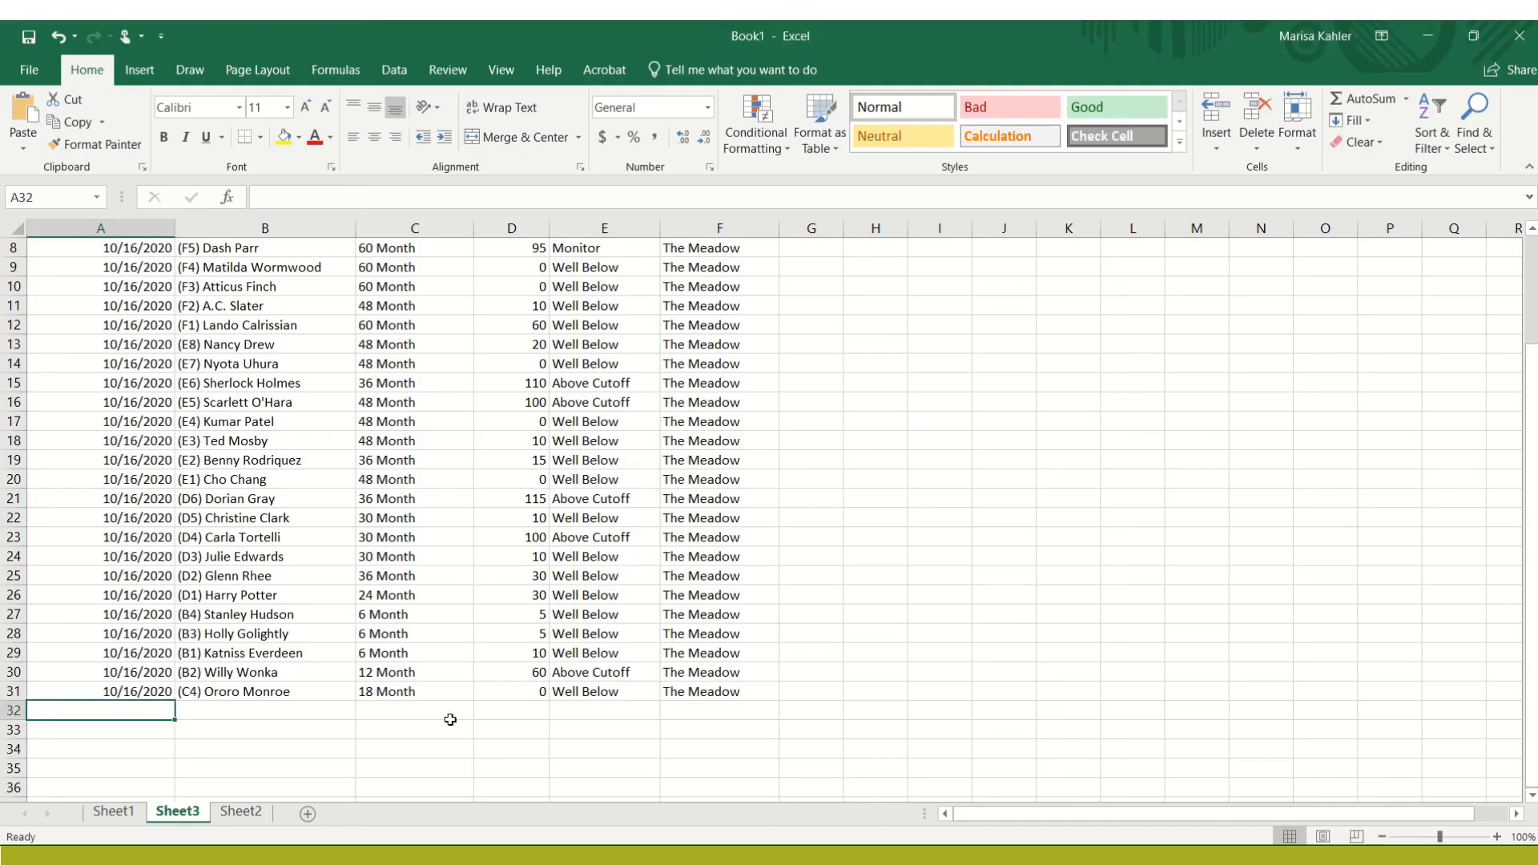
pyautogui.rightClick(144, 715)
pyautogui.click(238, 403)
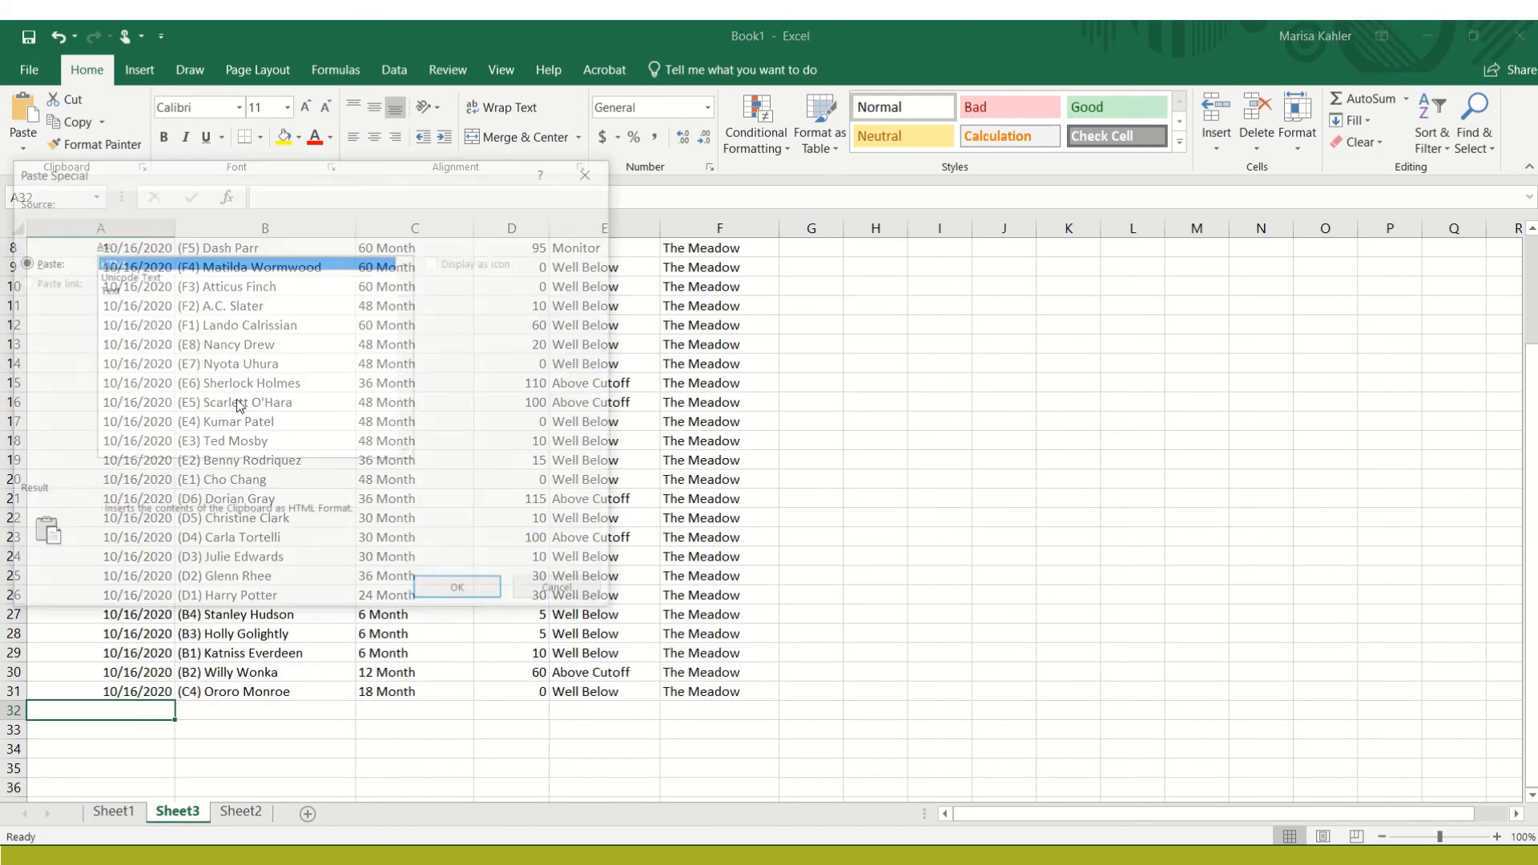
pyautogui.click(123, 290)
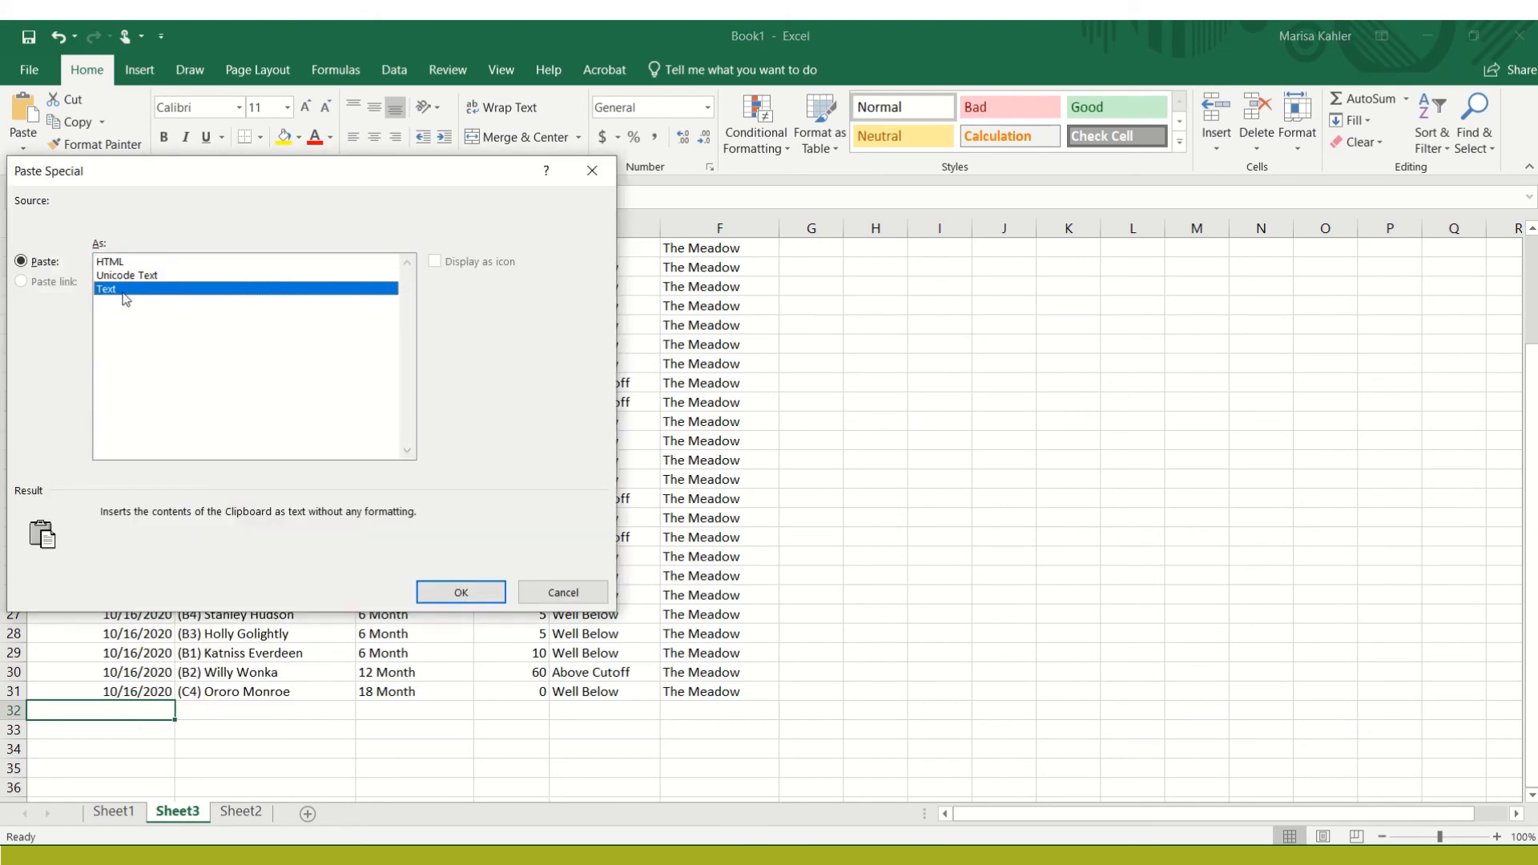
pyautogui.click(455, 593)
pyautogui.click(553, 706)
# Sort the screenings by the Score Type column from A to Z, expanding the selection to the adjacent data
pyautogui.press('Up')
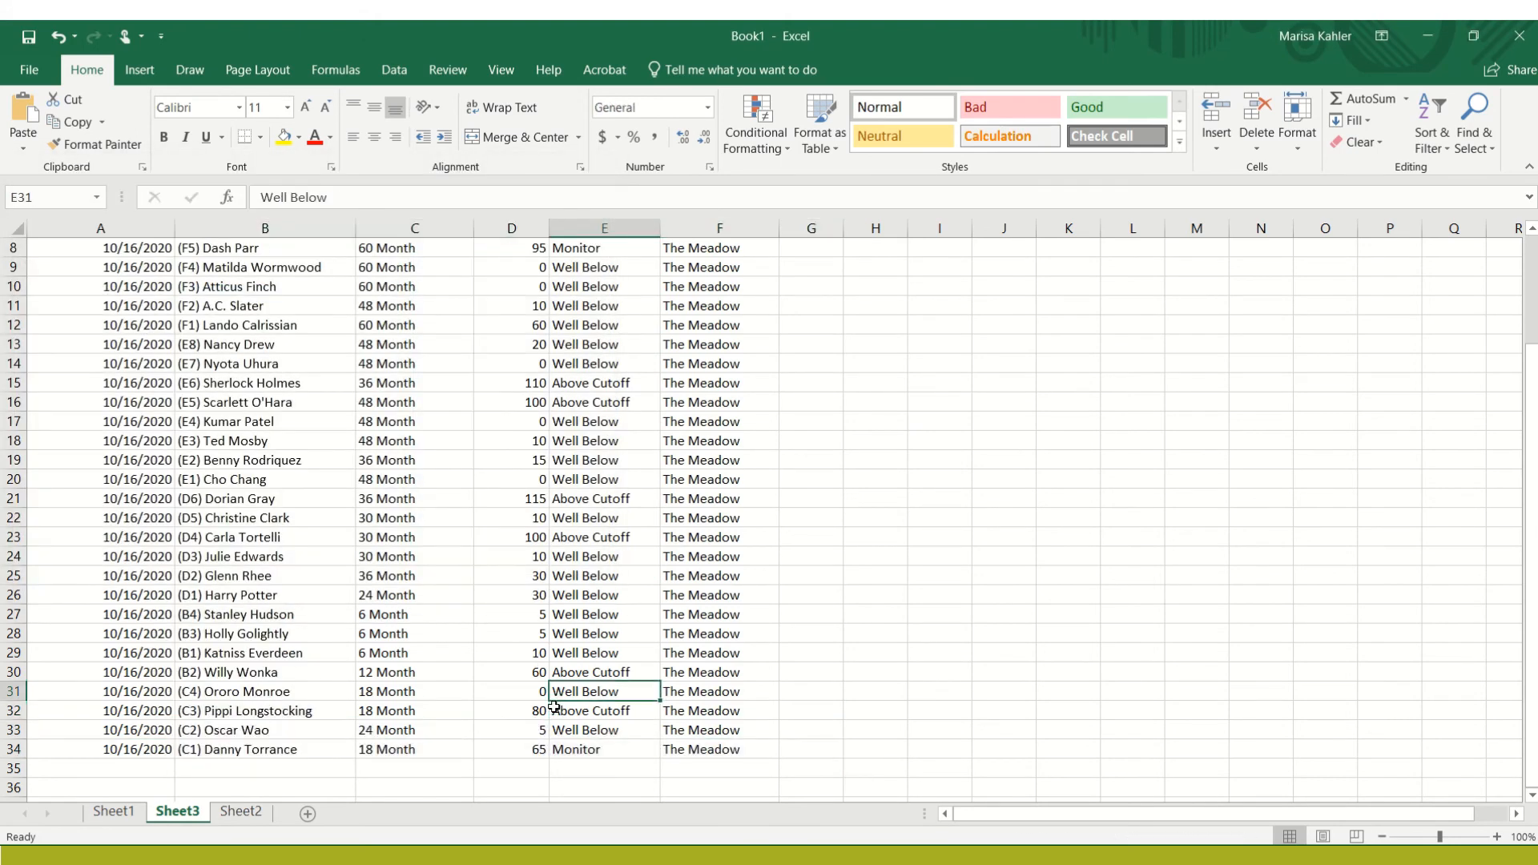
pyautogui.press('Up')
pyautogui.press('Up')
pyautogui.press('Up')
pyautogui.press('Up')
pyautogui.press('Up')
pyautogui.press('Up')
pyautogui.press('Up')
pyautogui.press('Up')
pyautogui.press('Up')
pyautogui.press('Up')
pyautogui.press('Up')
pyautogui.press('Up')
pyautogui.press('Up')
pyautogui.press('Up')
pyautogui.press('Up')
pyautogui.press('Up')
pyautogui.press('Up')
pyautogui.press('Up')
pyautogui.press('Up')
pyautogui.press('Up')
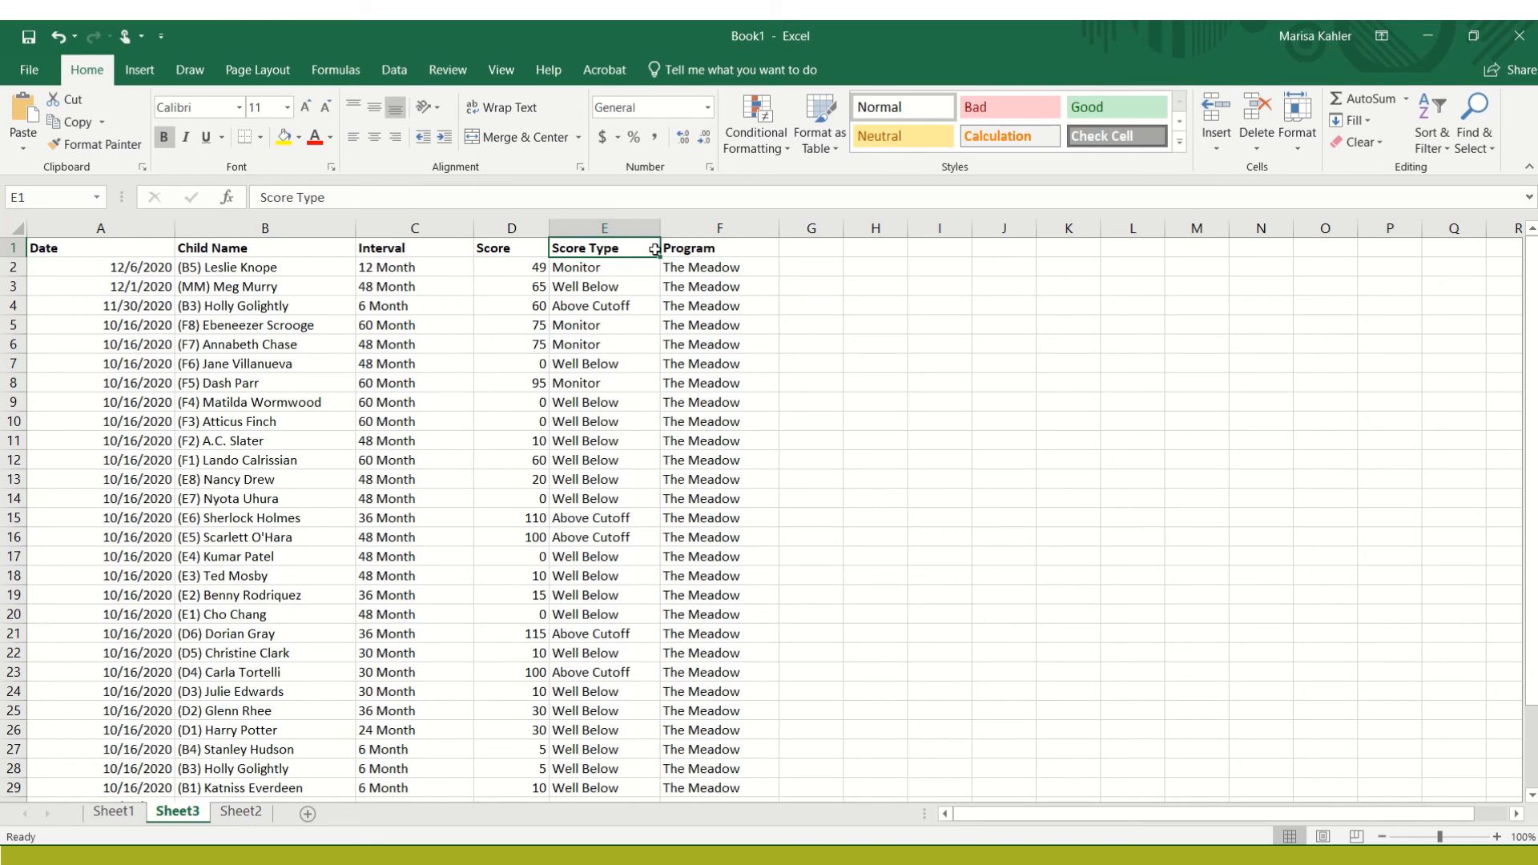
pyautogui.click(637, 222)
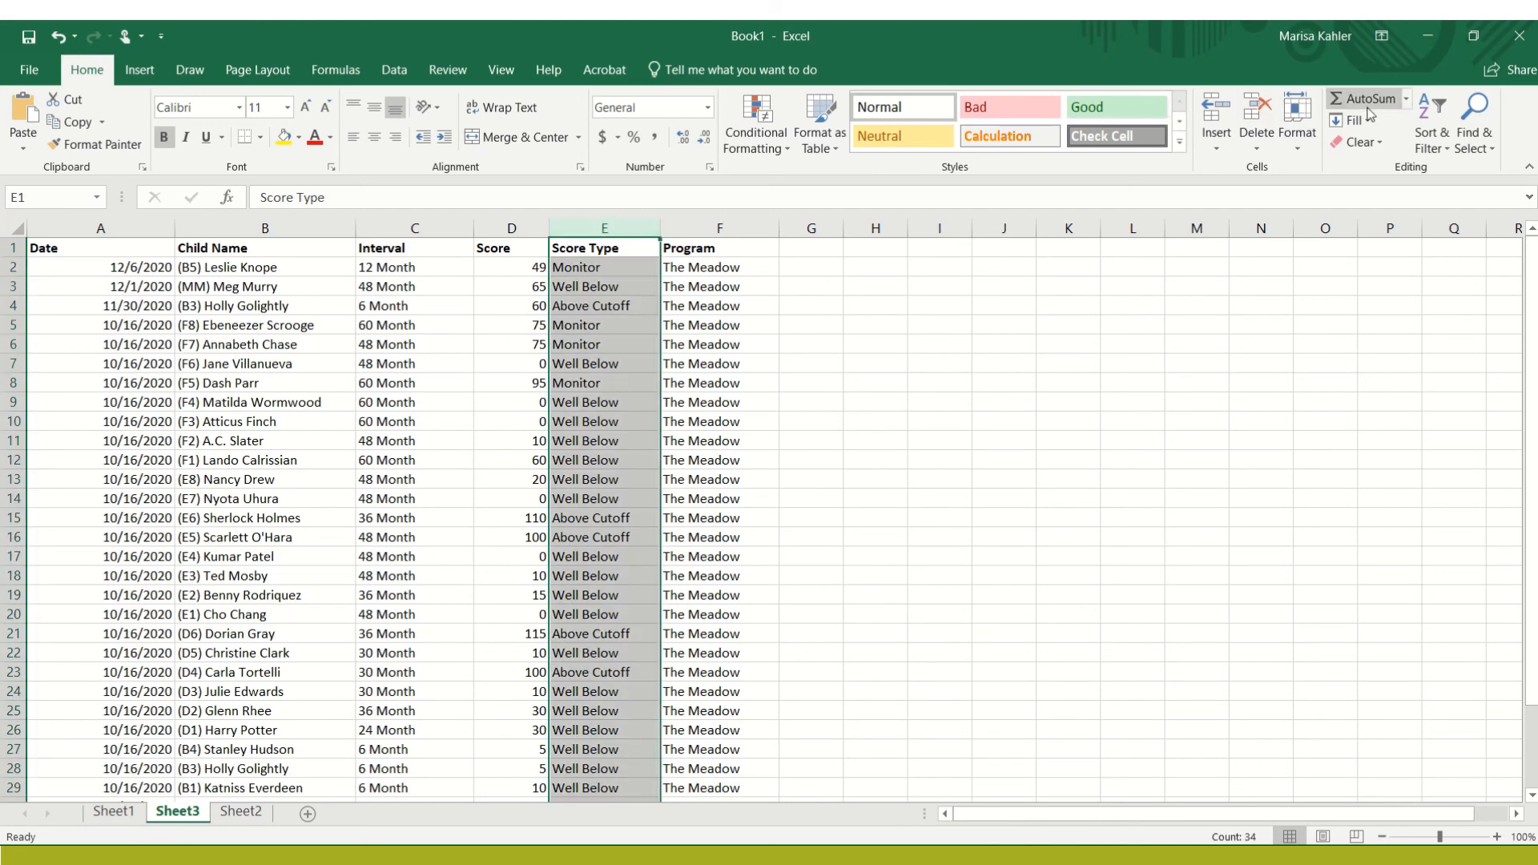
pyautogui.click(1431, 149)
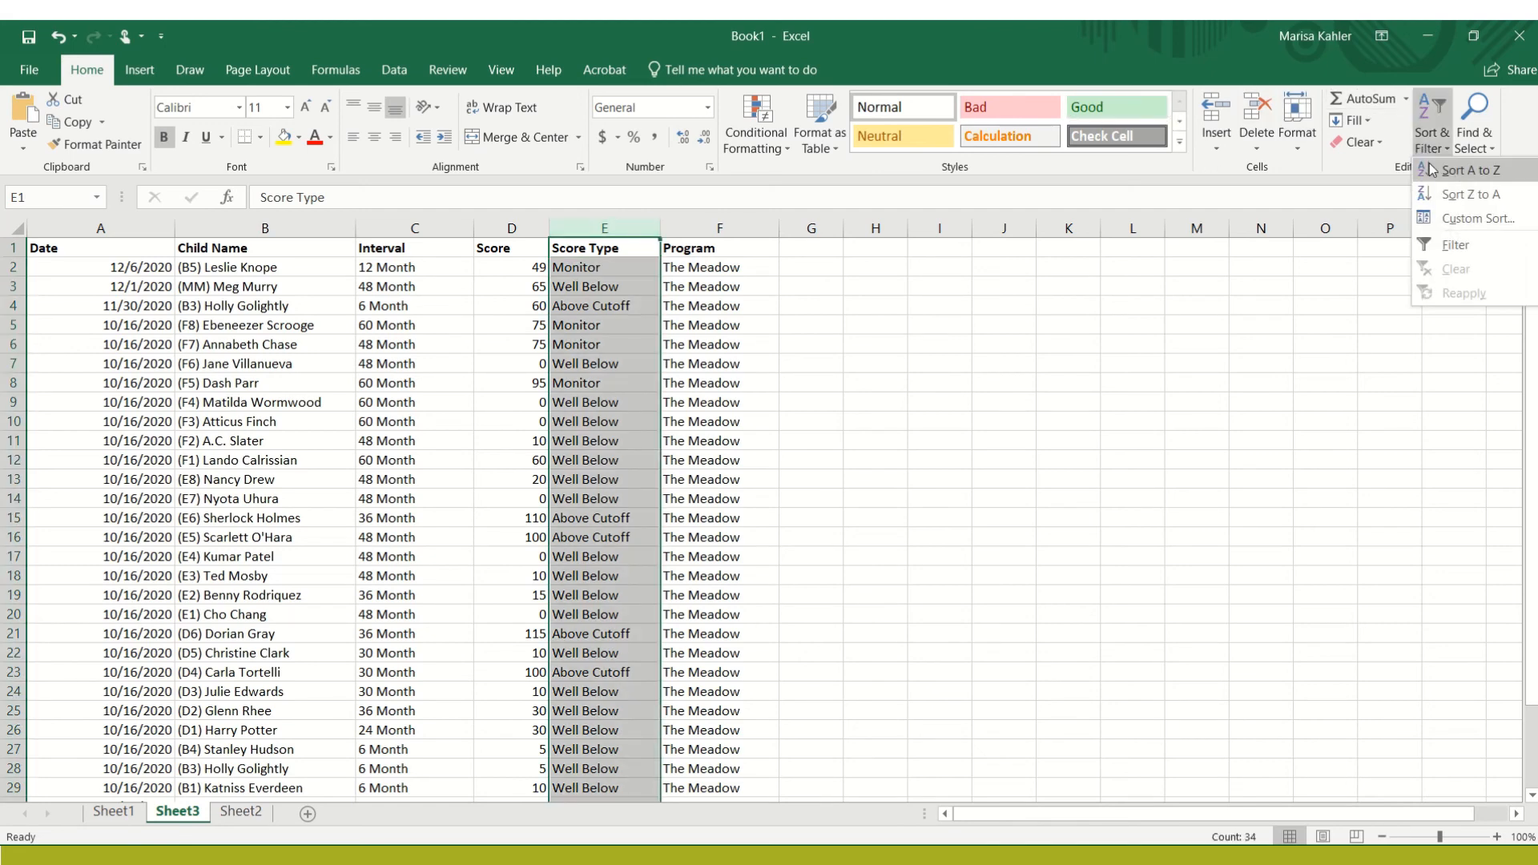
pyautogui.click(1434, 169)
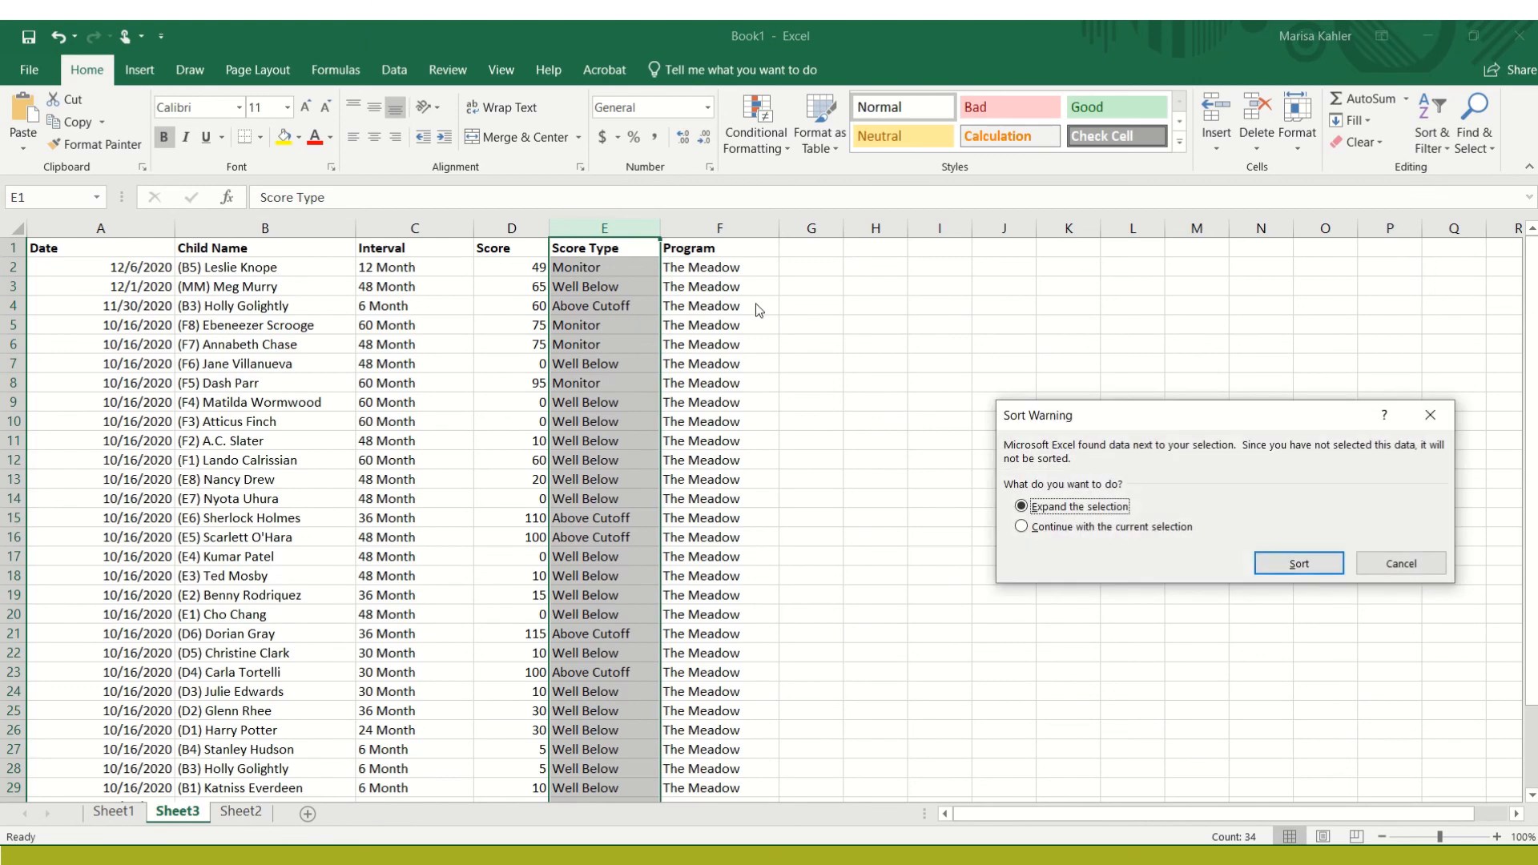
pyautogui.click(1270, 568)
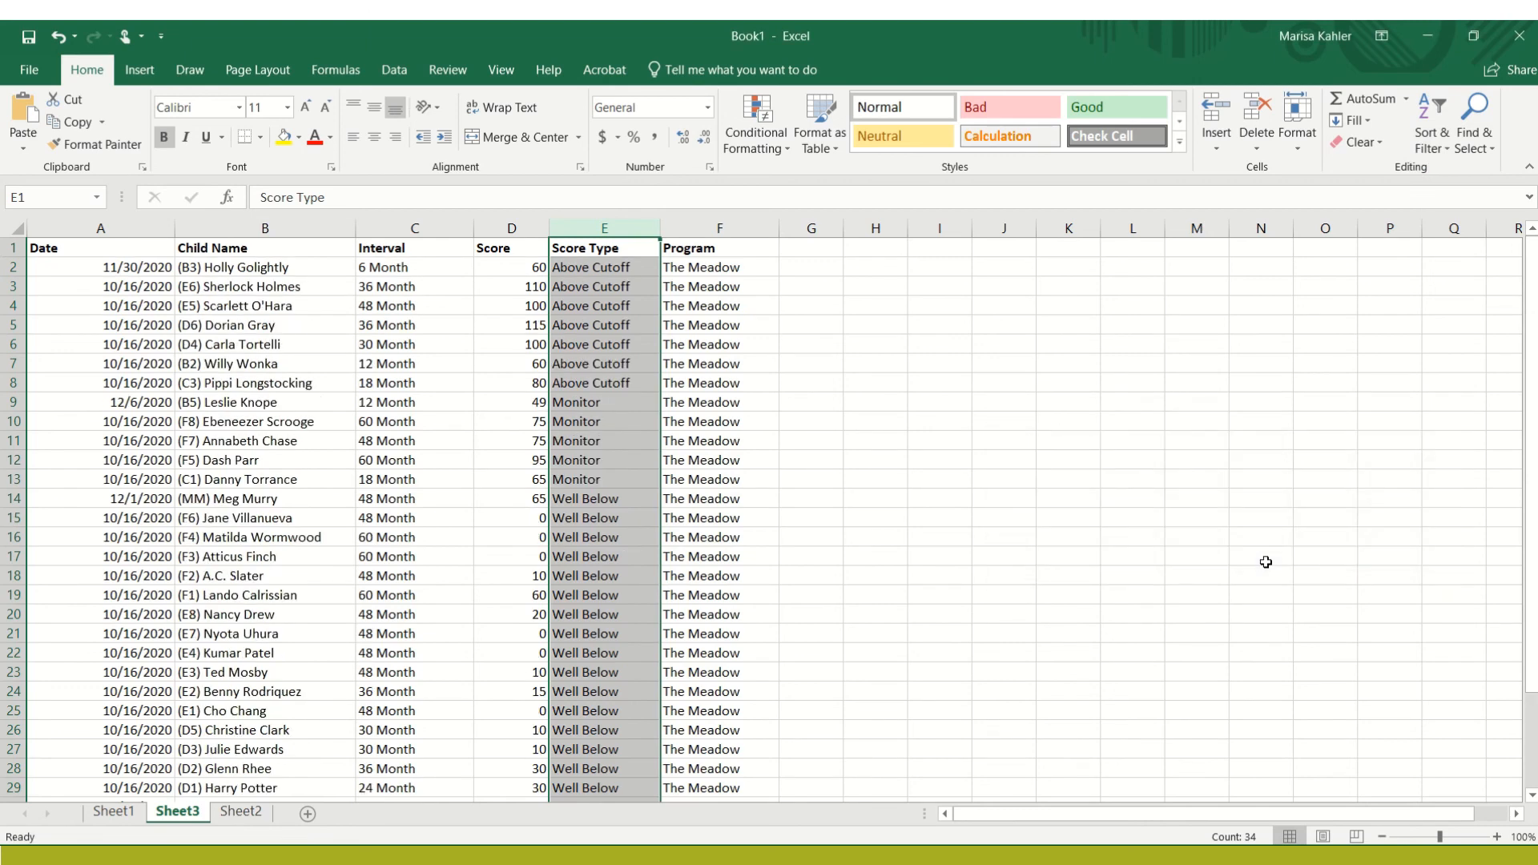
# Examine the sorted Score Type column, going through the Above Cutoff rows and the first Well Below rows
pyautogui.click(638, 266)
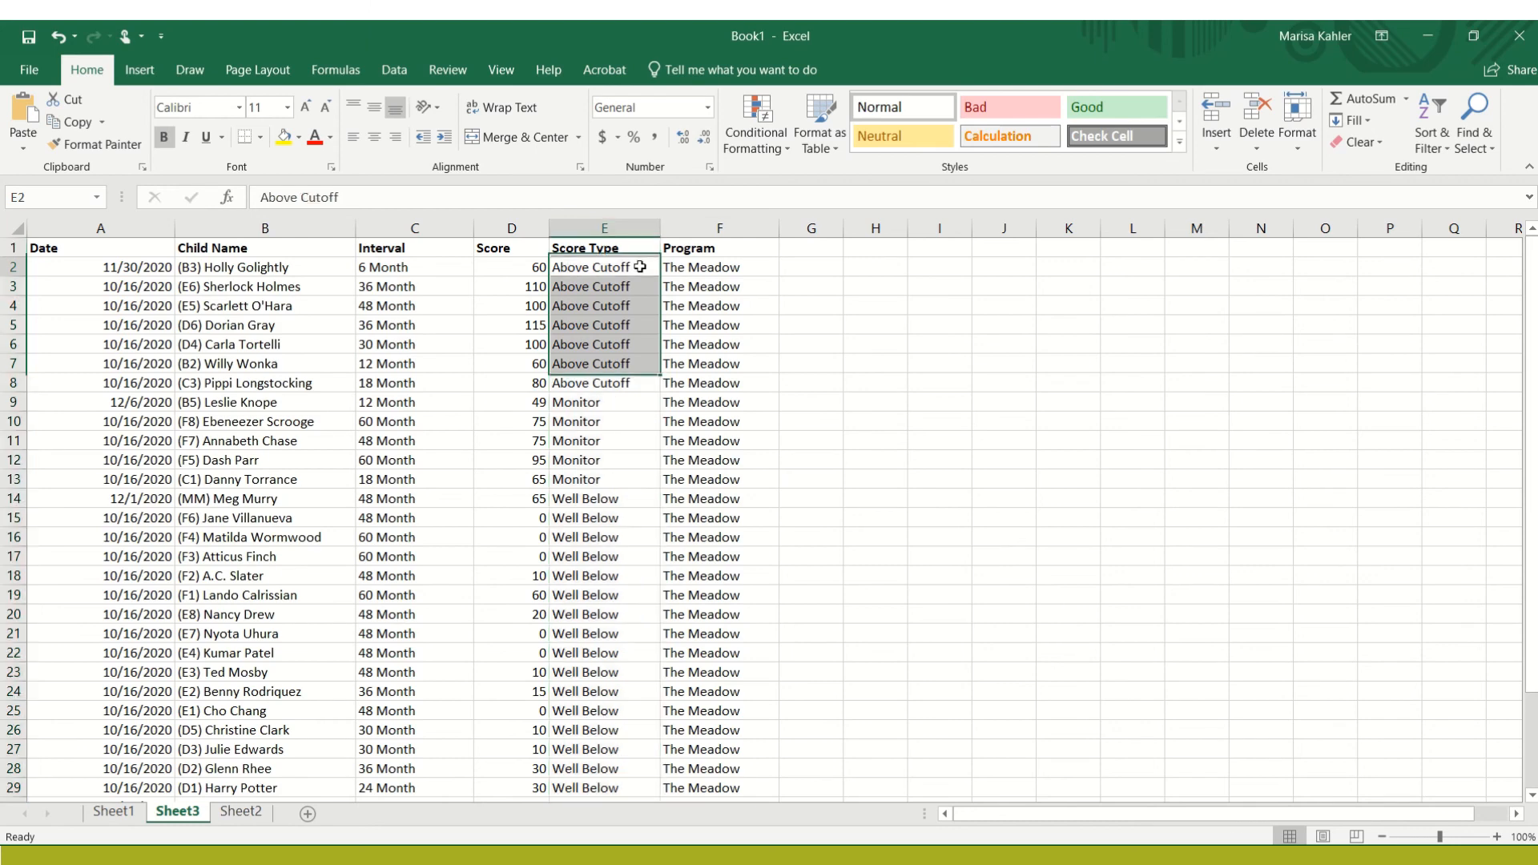
pyautogui.click(616, 382)
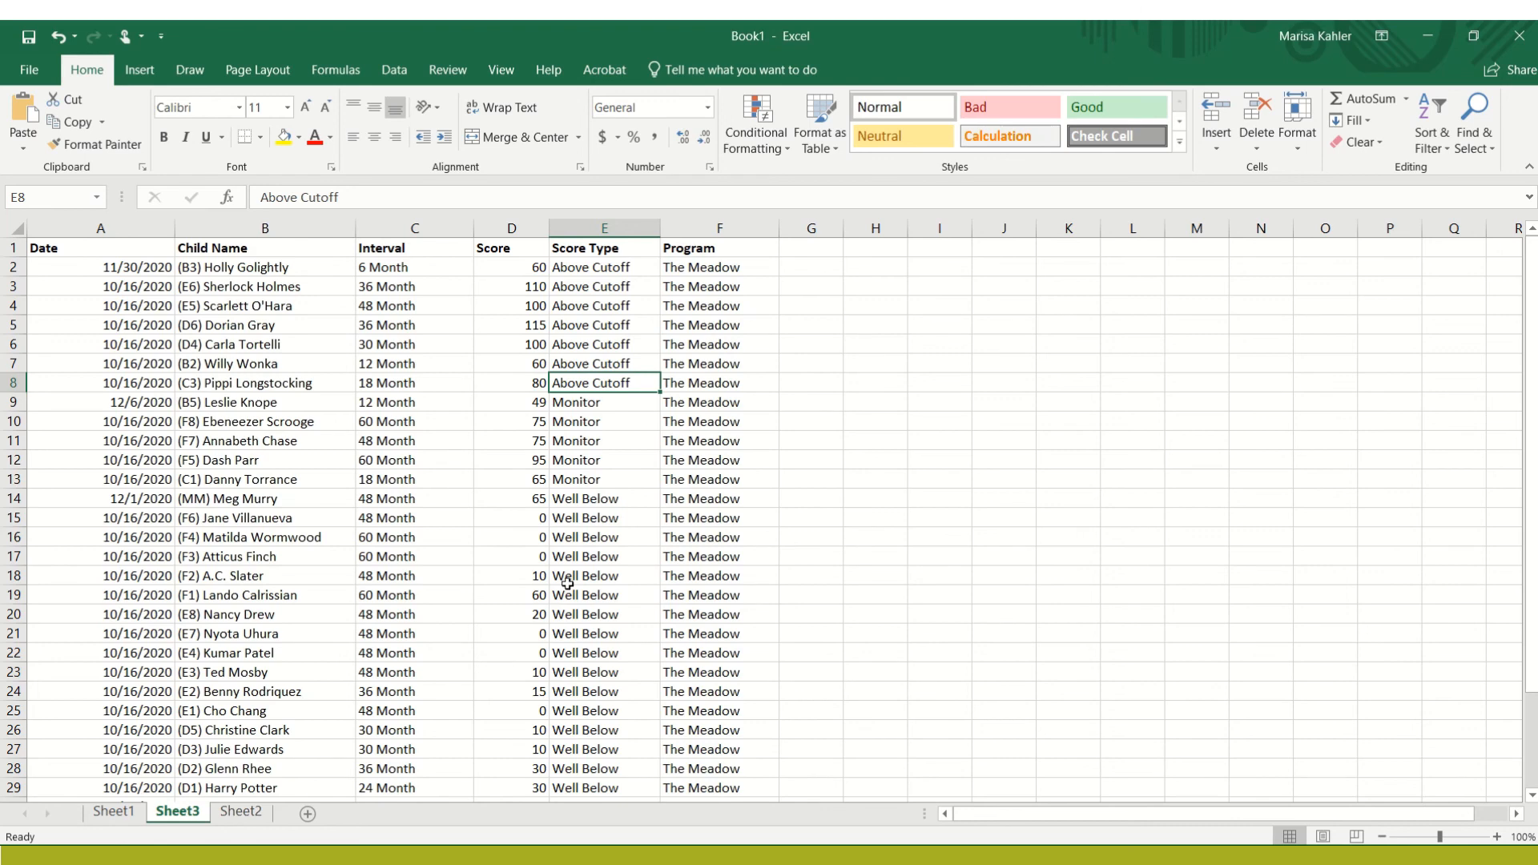
pyautogui.click(625, 501)
pyautogui.press('Down')
pyautogui.press('Down')
pyautogui.press('Down')
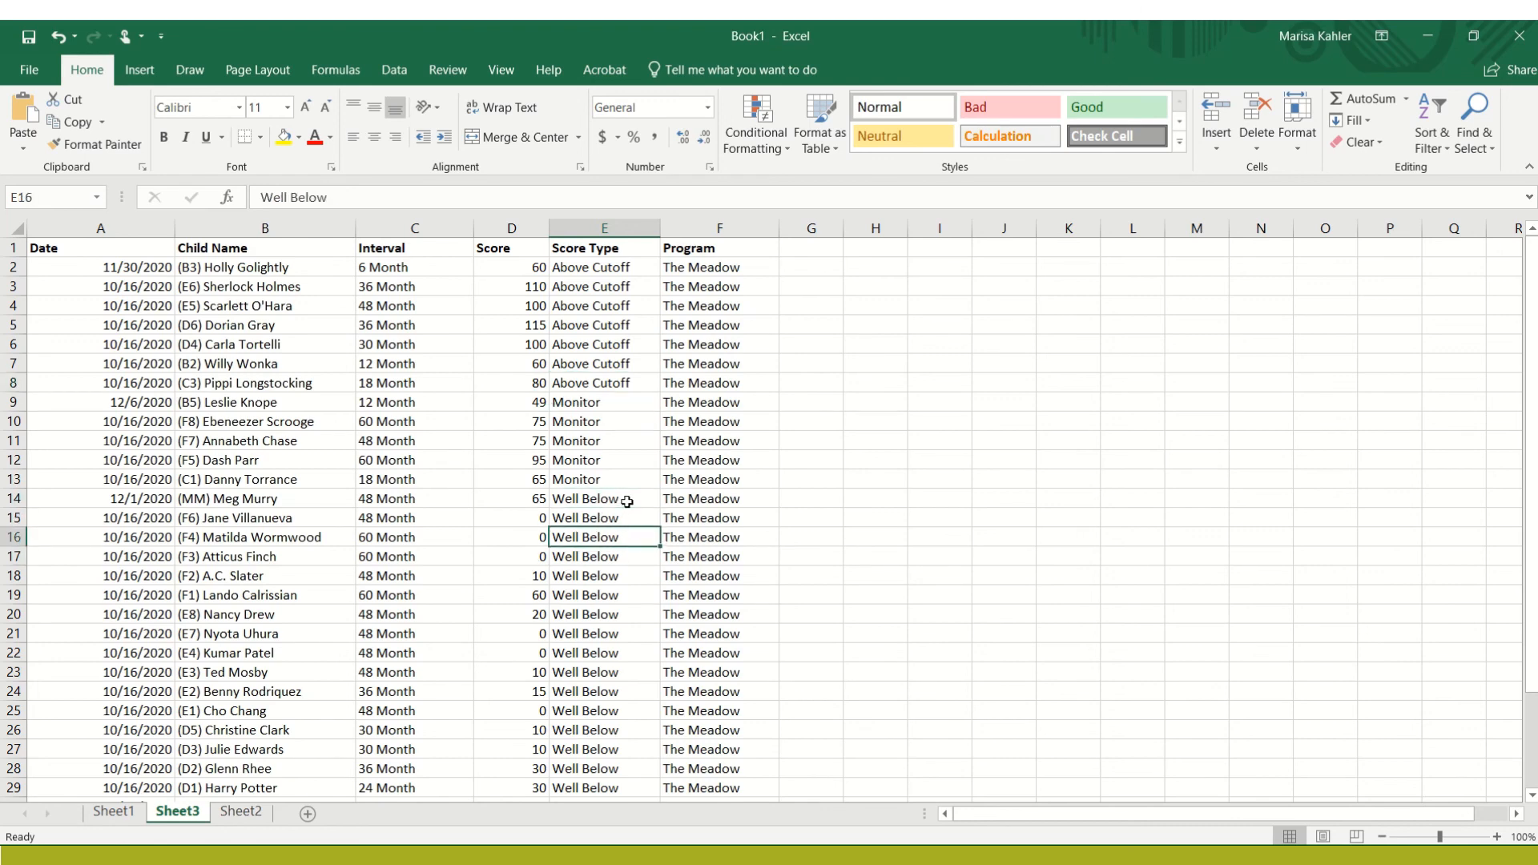
# Add the column heading Follow-Up in cell G1 and widen column G to several times its width for notes
pyautogui.hotkey('ctrl', 'Up')
pyautogui.press('Right')
pyautogui.press('Right')
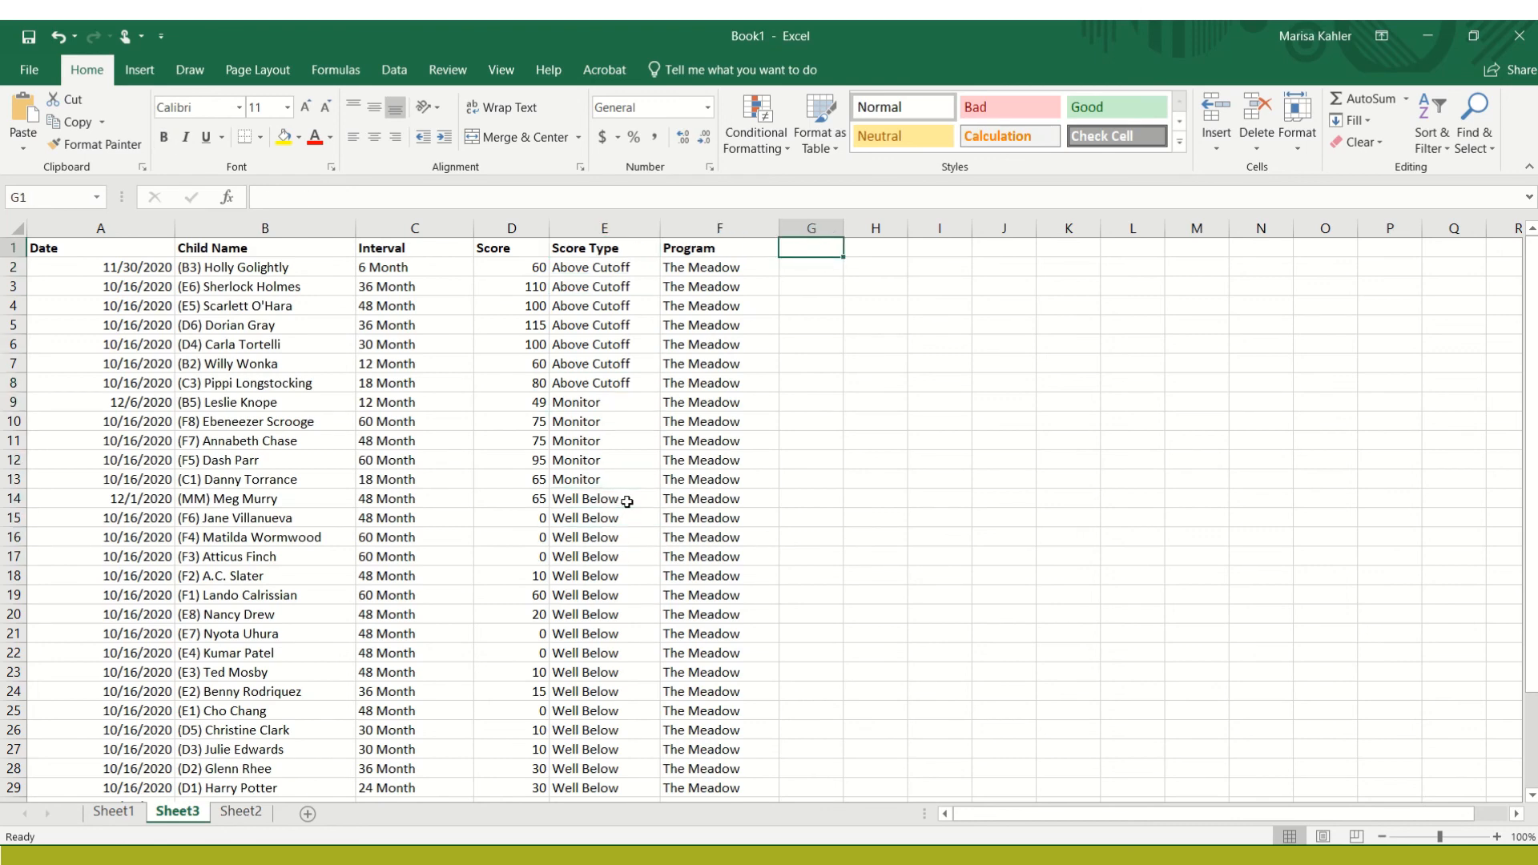
pyautogui.write('Follo')
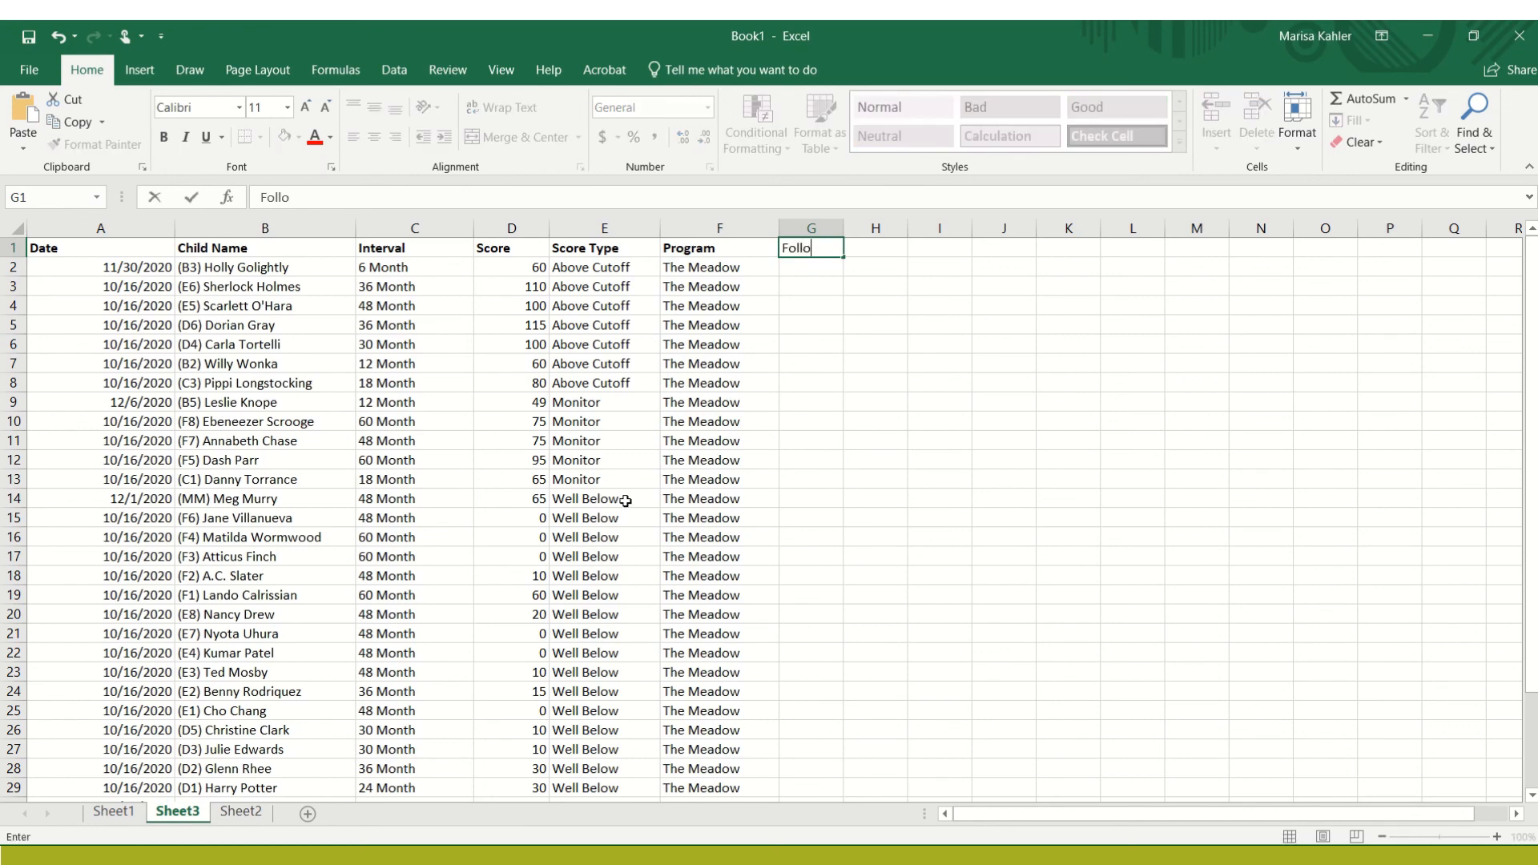
pyautogui.write('w-Up')
pyautogui.press('Return')
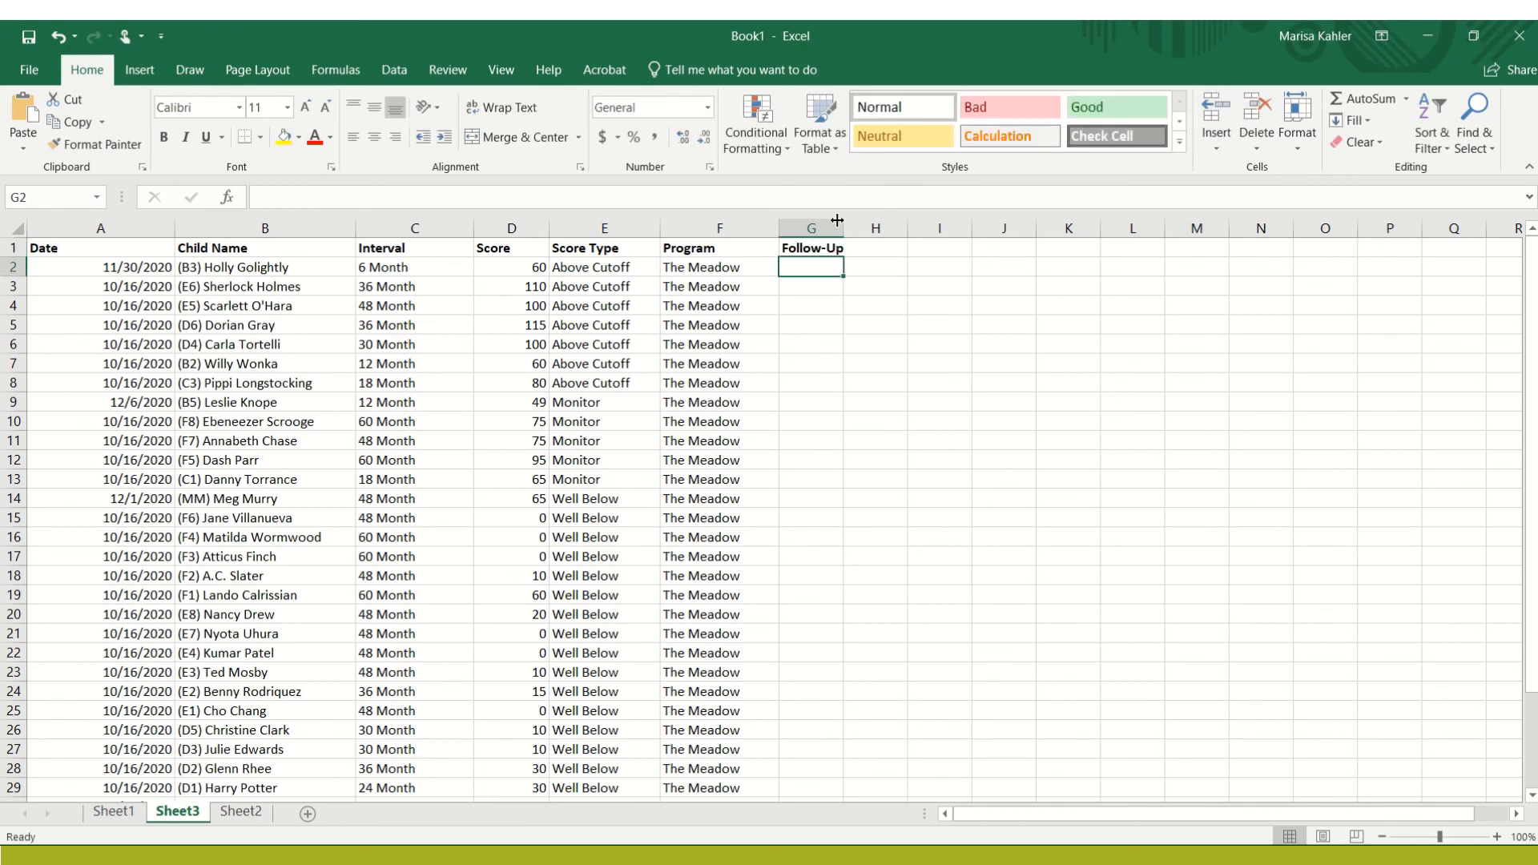
pyautogui.moveTo(843, 223); pyautogui.dragTo(1086, 224)
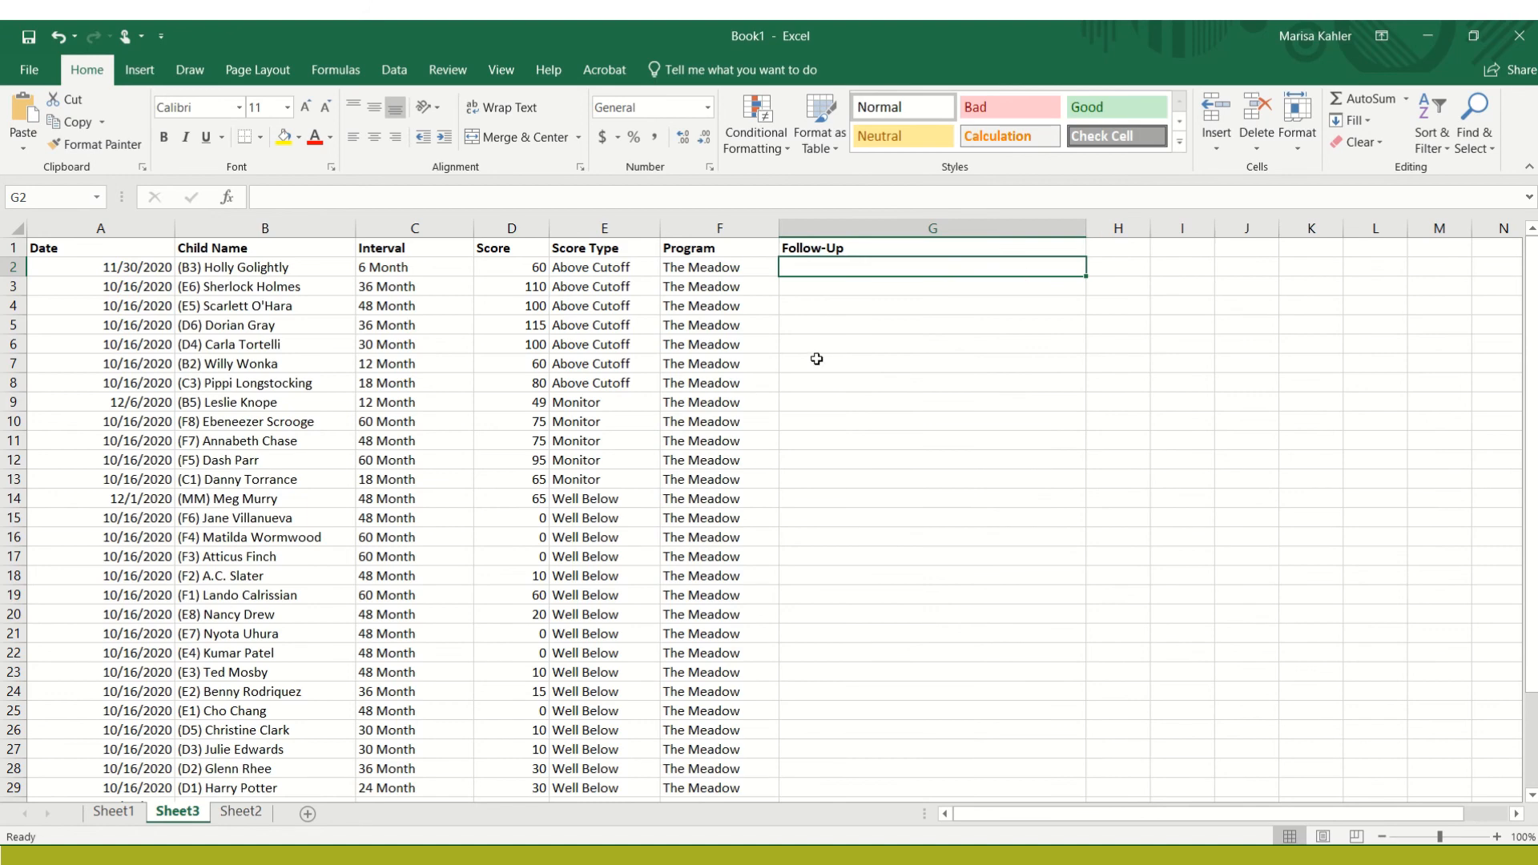